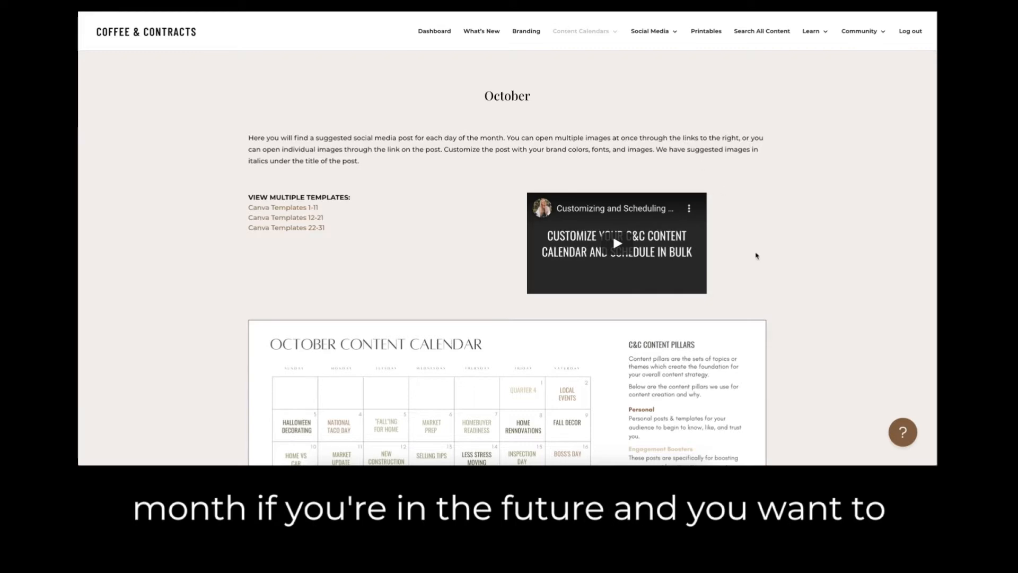
Find the October 8 post "The Average Costs for Popular Renovations" and open its template for customizing in Canva.
{"action": "scroll", "coordinate": [829, 302], "scroll_direction": "down", "scroll_amount": 10}
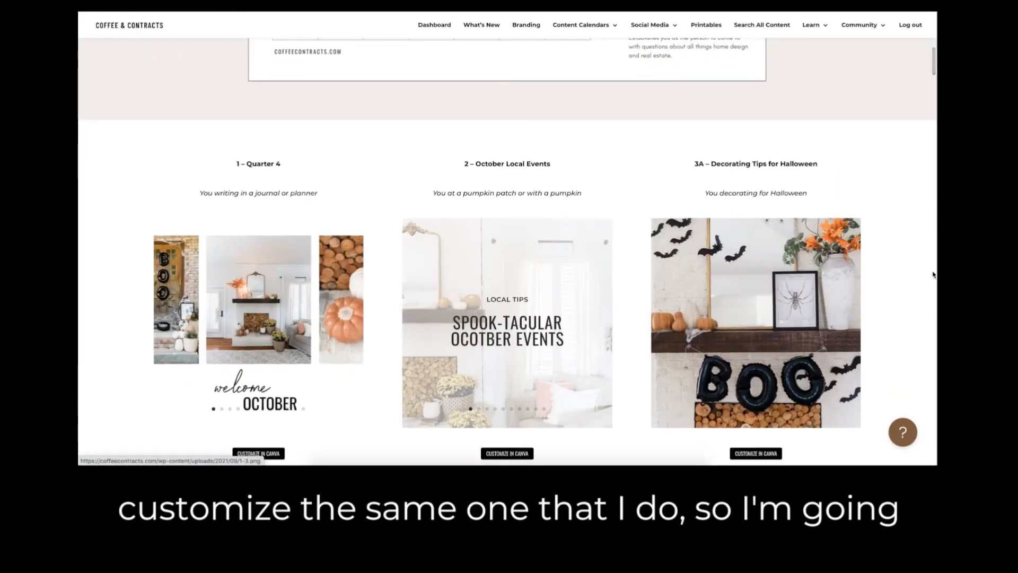
{"action": "scroll", "coordinate": [909, 285], "scroll_direction": "down", "scroll_amount": 15}
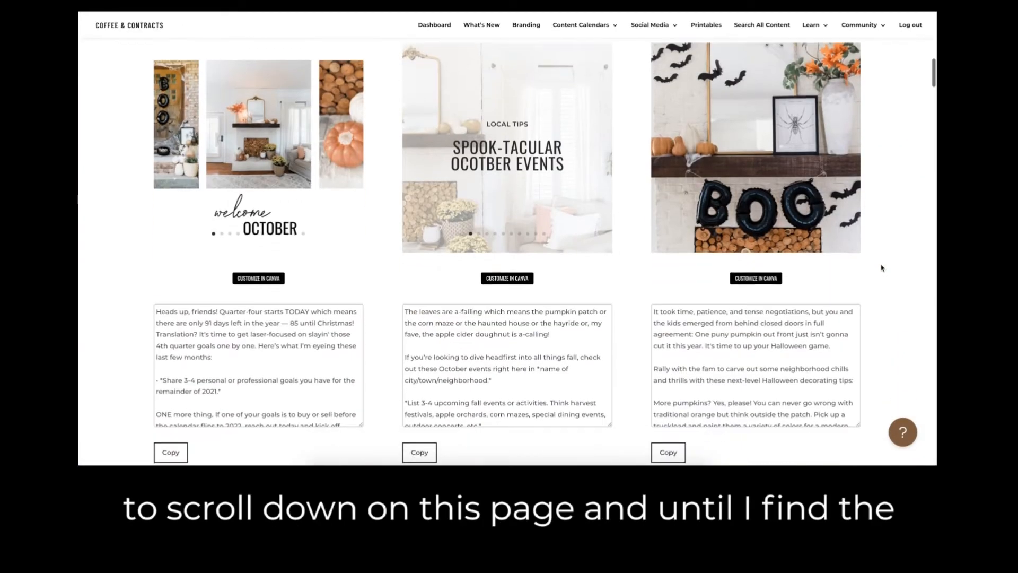
{"action": "scroll", "coordinate": [881, 268], "scroll_direction": "down", "scroll_amount": 5}
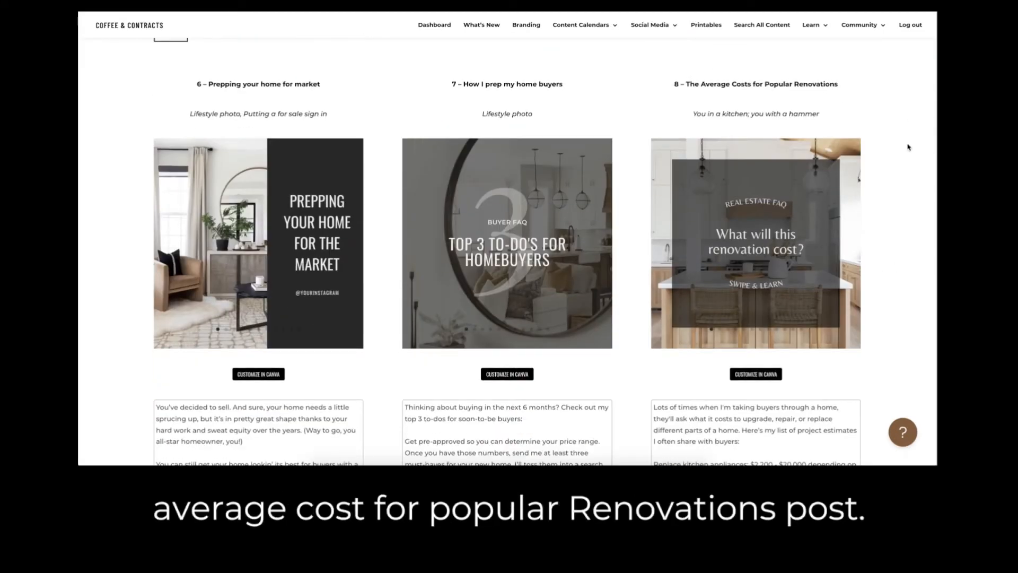
{"action": "scroll", "coordinate": [908, 148], "scroll_direction": "down", "scroll_amount": 1}
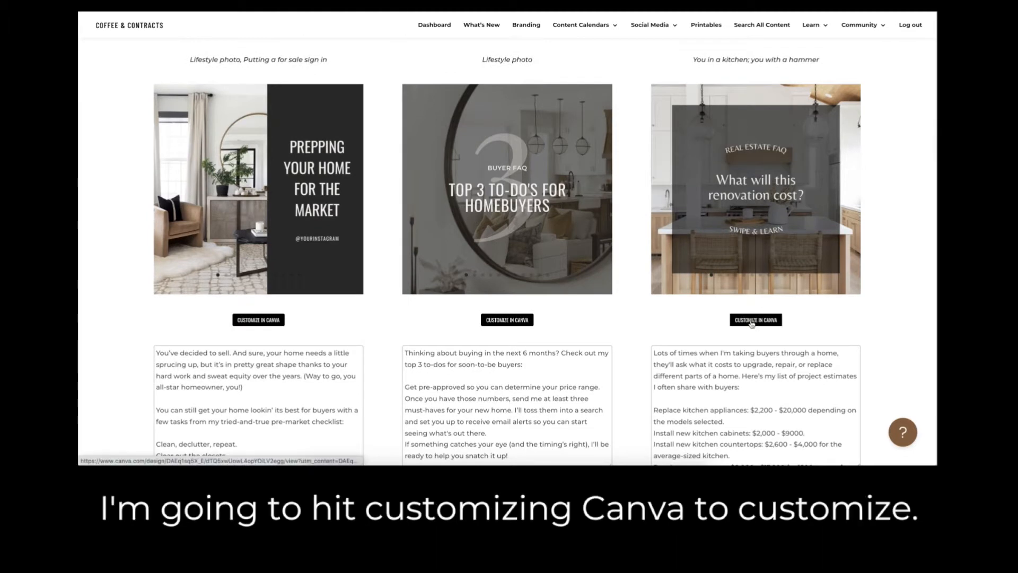
{"action": "left_click", "coordinate": [752, 320]}
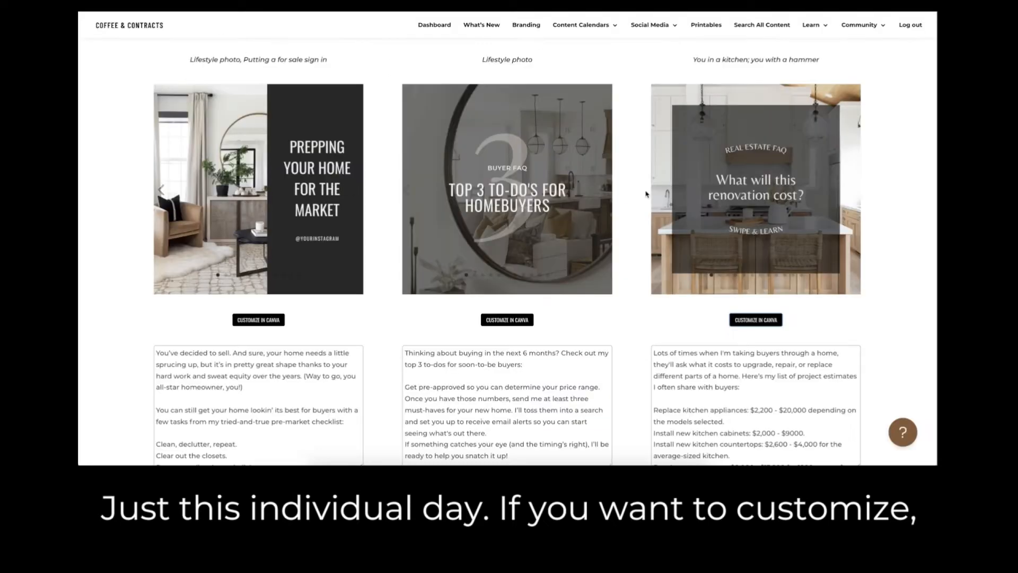
Switch to the shared "What will this renovation cost?" template in Canva and start a design from it.
{"action": "scroll", "coordinate": [684, 189], "scroll_direction": "up", "scroll_amount": 15}
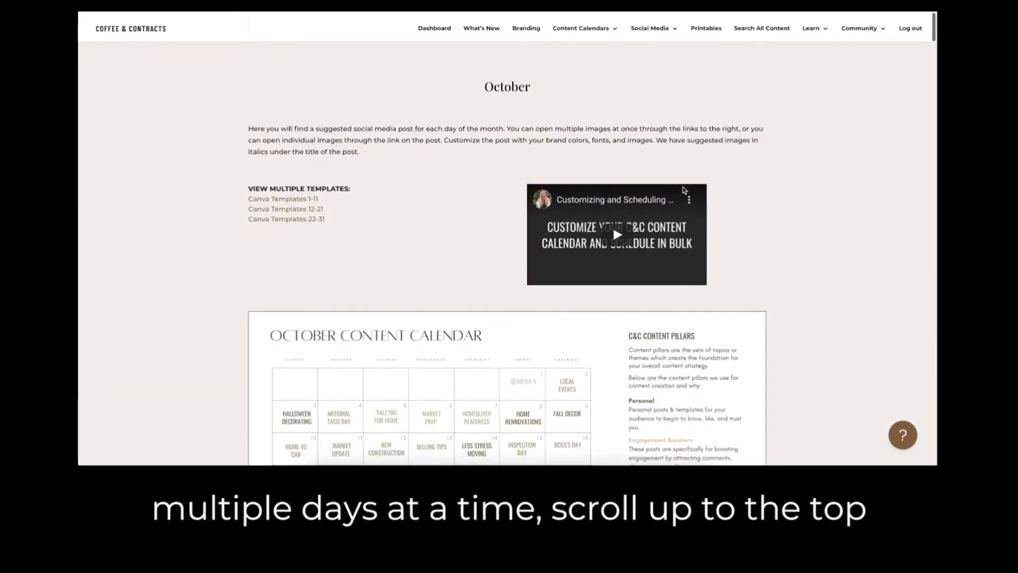
{"action": "scroll", "coordinate": [684, 190], "scroll_direction": "up", "scroll_amount": 1}
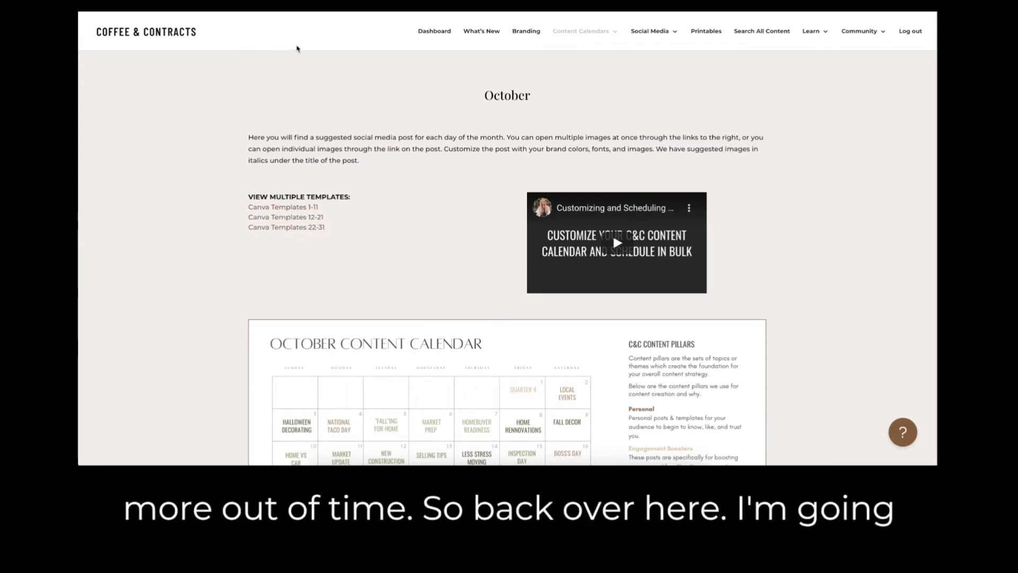
{"action": "left_click", "coordinate": [474, 7]}
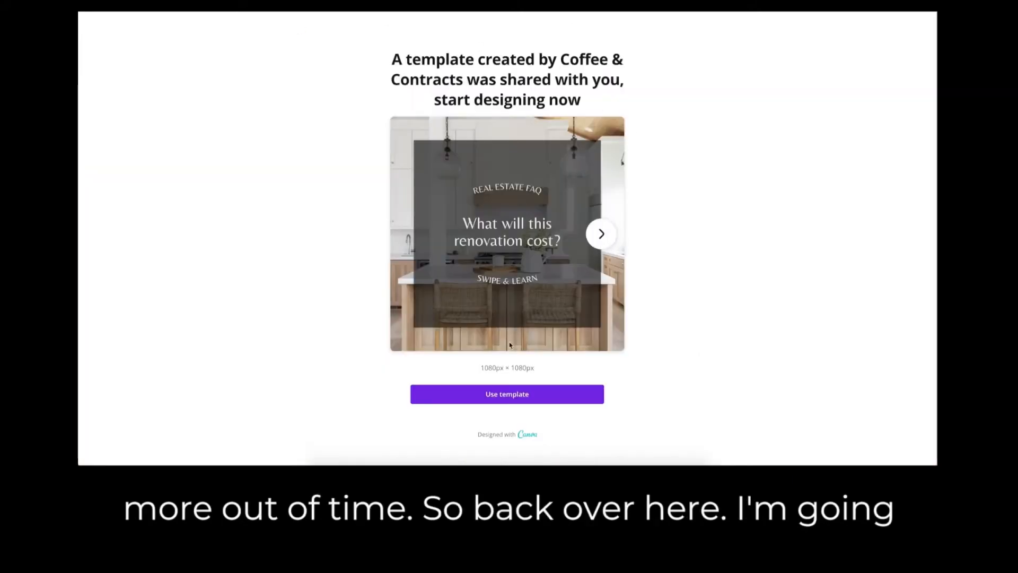
{"action": "left_click", "coordinate": [469, 402]}
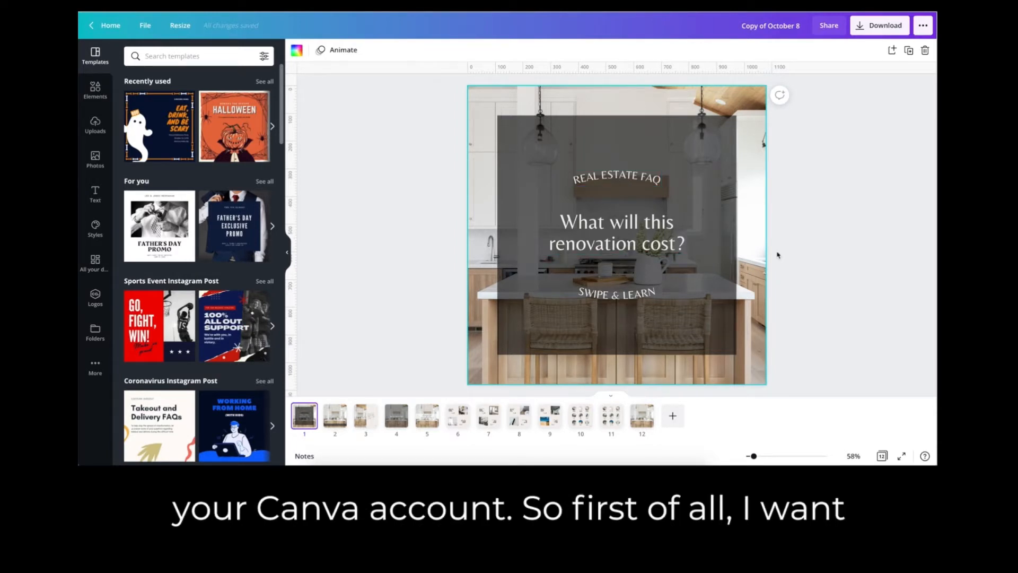
View all template pages in a grid, clear the page selection, and reopen page 1 in the editor.
{"action": "left_click", "coordinate": [883, 456]}
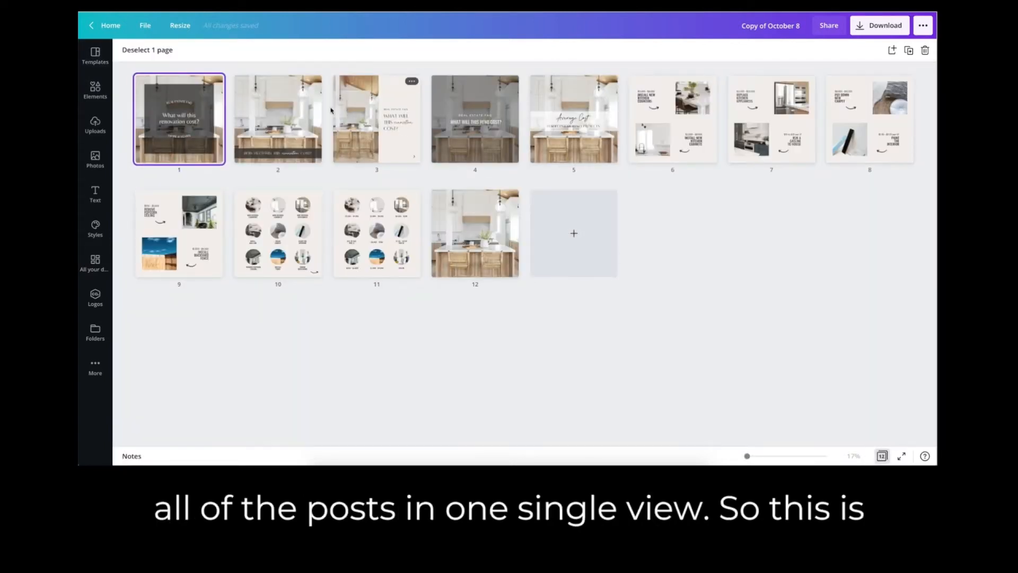
{"action": "left_click", "coordinate": [149, 52]}
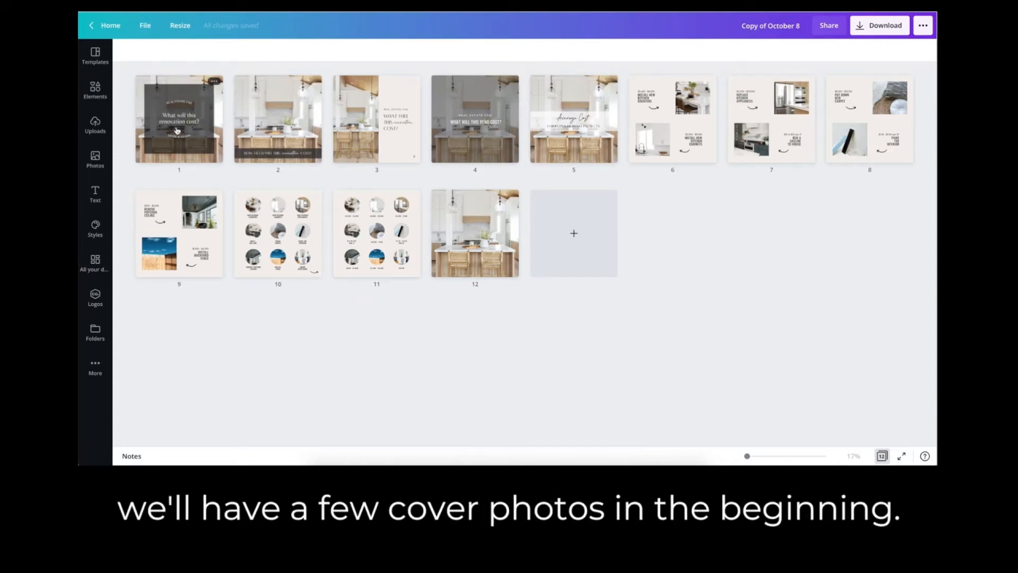
{"action": "double_click", "coordinate": [165, 125]}
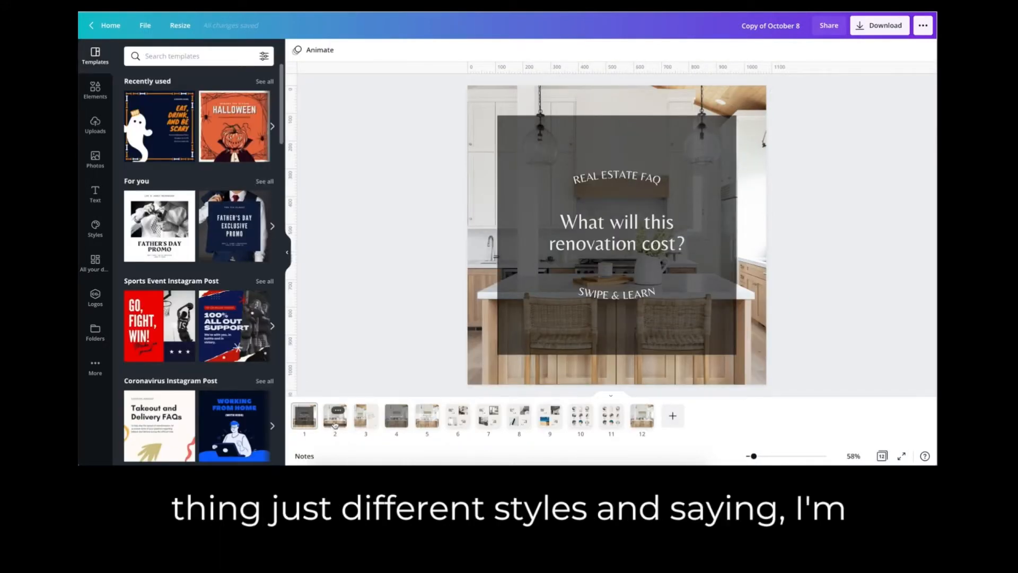
Review the alternative cover designs on pages 2 through 5.
{"action": "left_click", "coordinate": [334, 423]}
{"action": "left_click", "coordinate": [366, 419]}
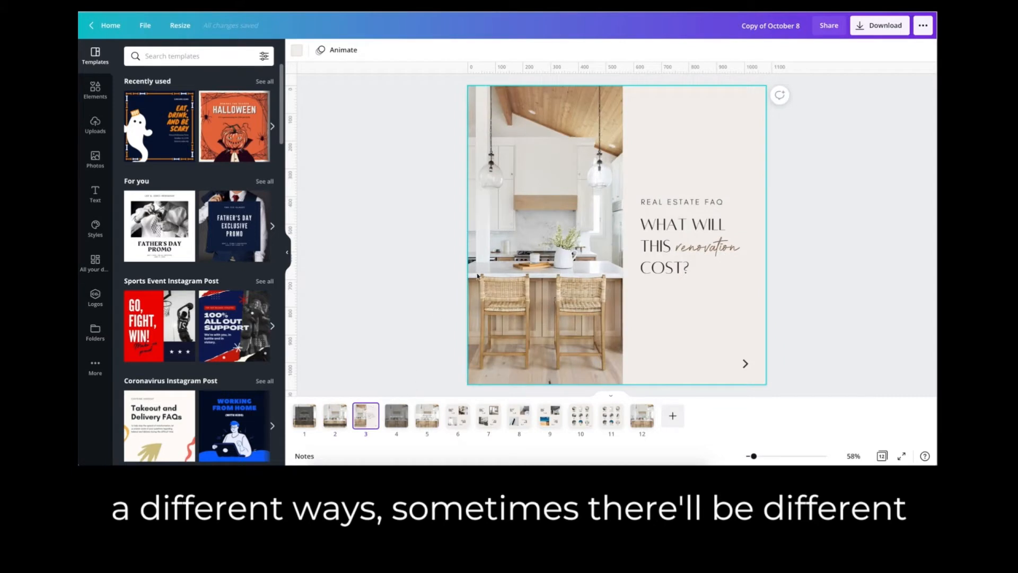
{"action": "left_click", "coordinate": [399, 420]}
{"action": "left_click", "coordinate": [427, 418]}
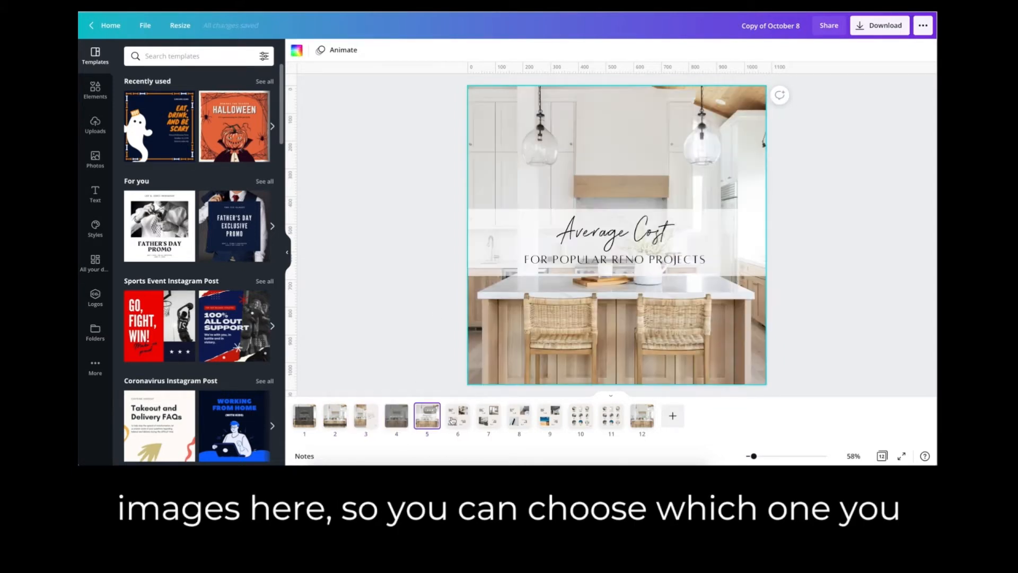
Review the renovation cost slides on pages 6 through 11 and the plain kitchen image on page 12.
{"action": "left_click", "coordinate": [456, 423]}
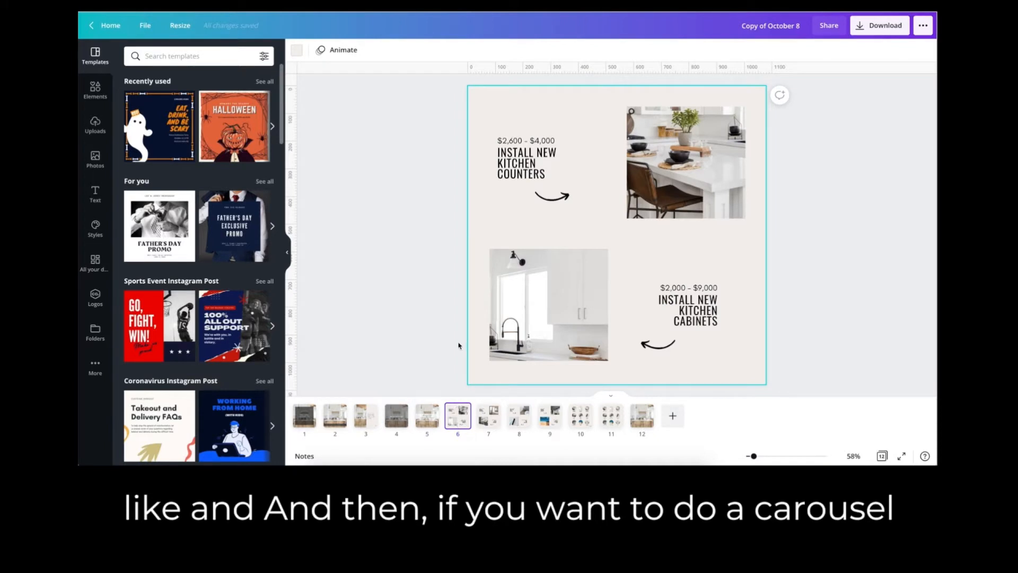
{"action": "left_click", "coordinate": [484, 422]}
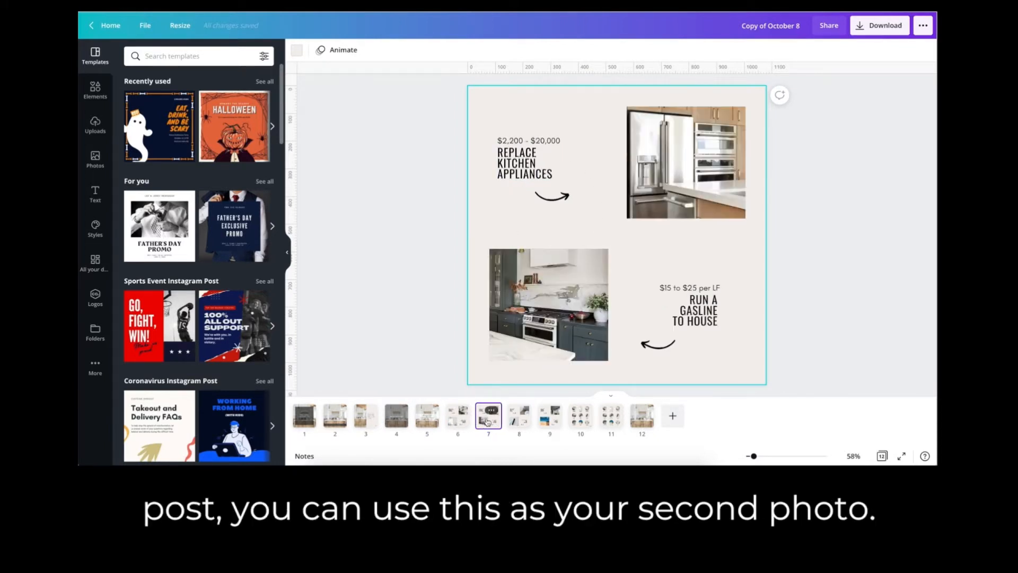
{"action": "left_click", "coordinate": [521, 422]}
{"action": "left_click", "coordinate": [544, 420]}
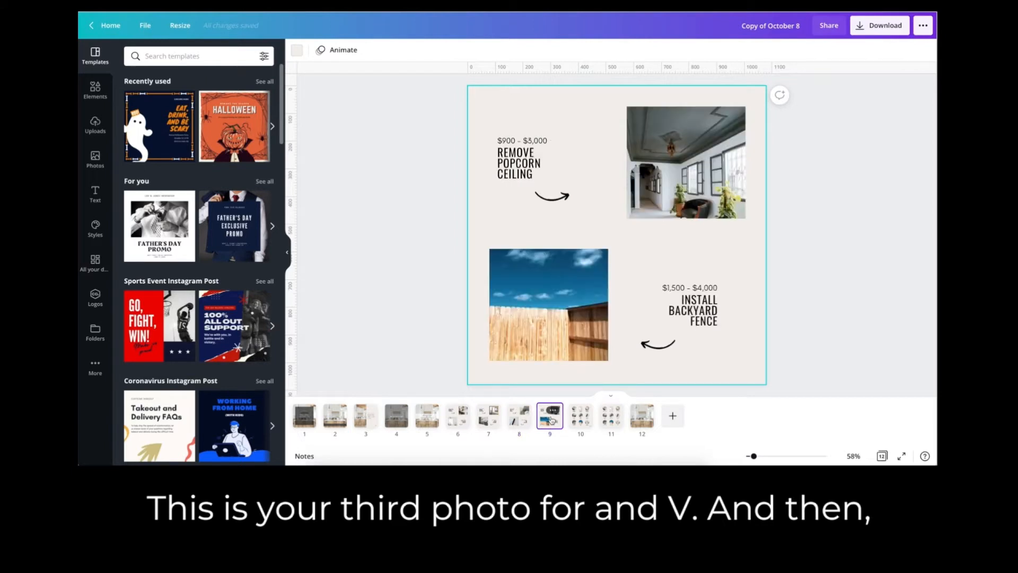
{"action": "left_click", "coordinate": [582, 420]}
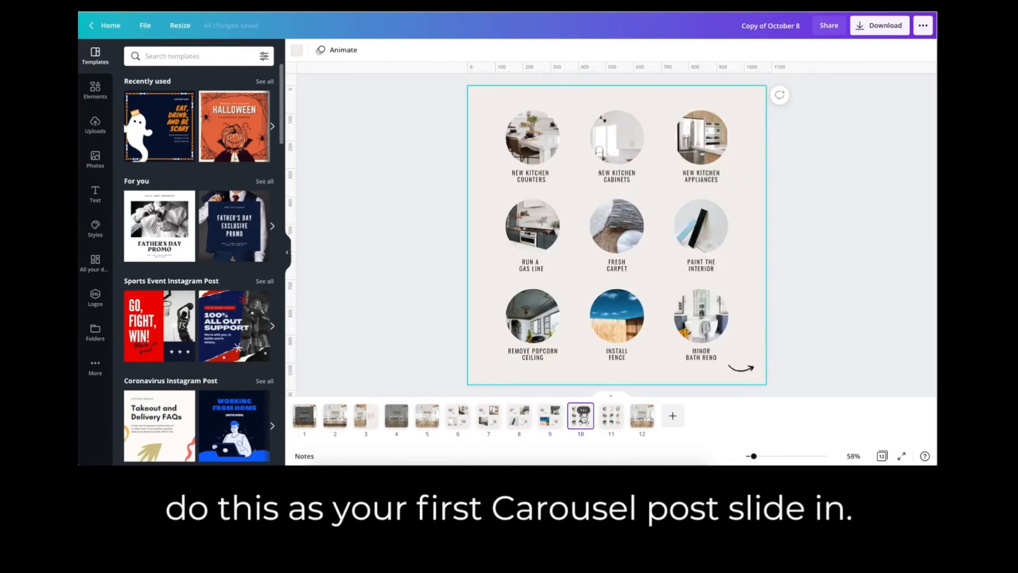
{"action": "left_click", "coordinate": [612, 421]}
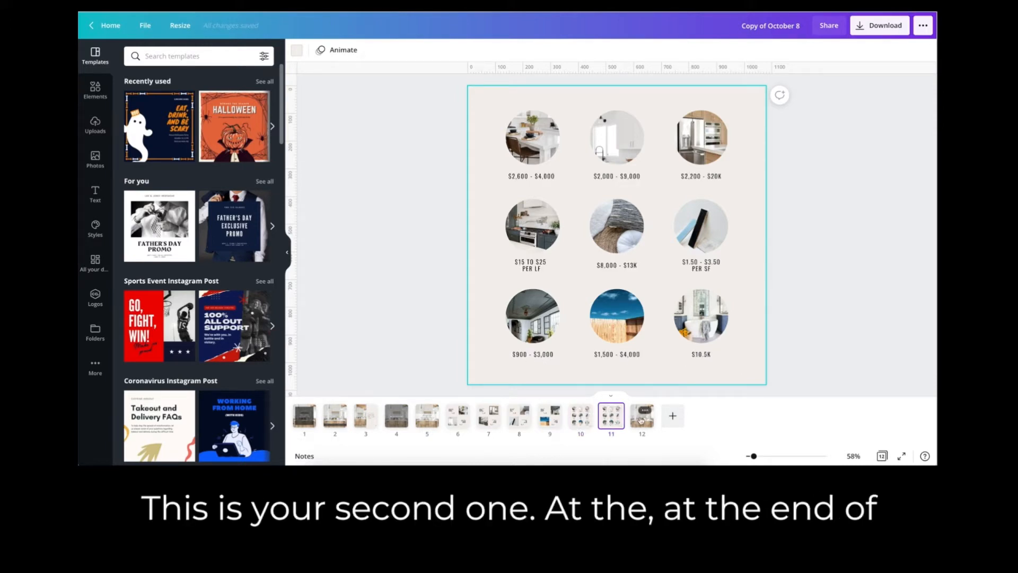
{"action": "left_click", "coordinate": [641, 421]}
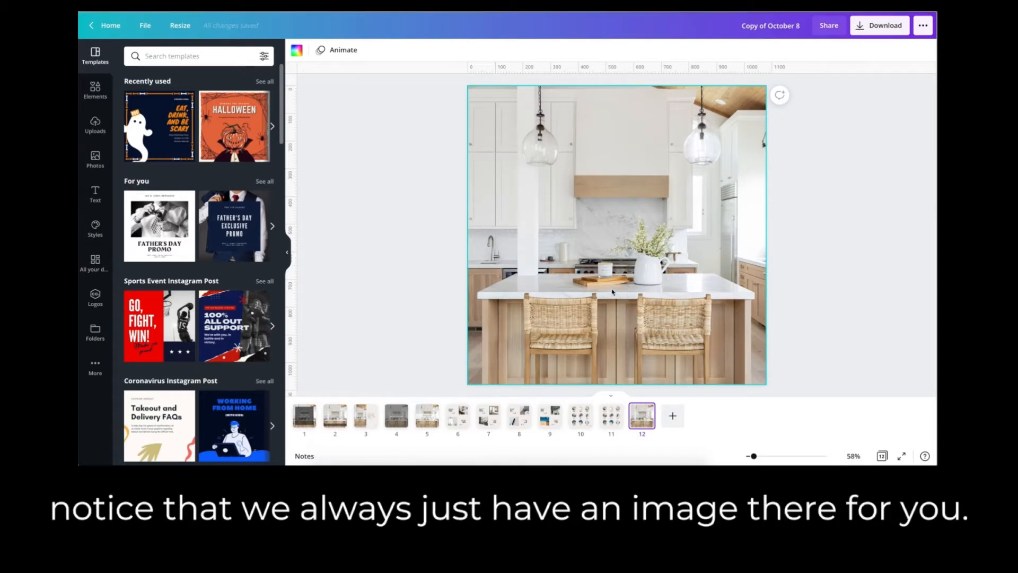
Select pages 1 through 11 together in the grid view.
{"action": "left_click", "coordinate": [305, 415]}
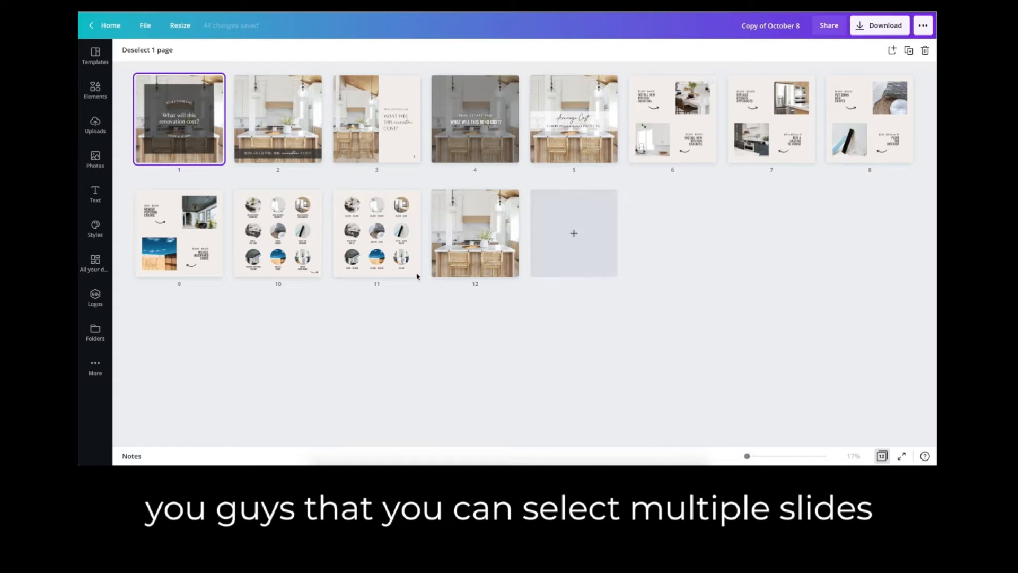
{"action": "left_click", "coordinate": [276, 129], "text": "super"}
{"action": "left_click", "coordinate": [397, 123], "text": "super"}
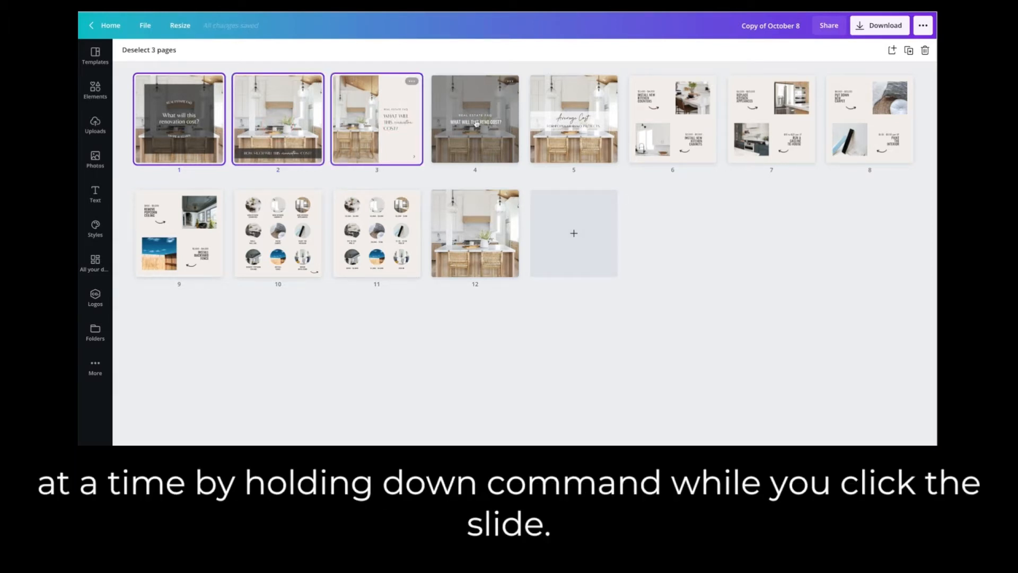
{"action": "left_click", "coordinate": [476, 116], "text": "super"}
{"action": "left_click", "coordinate": [552, 123], "text": "super"}
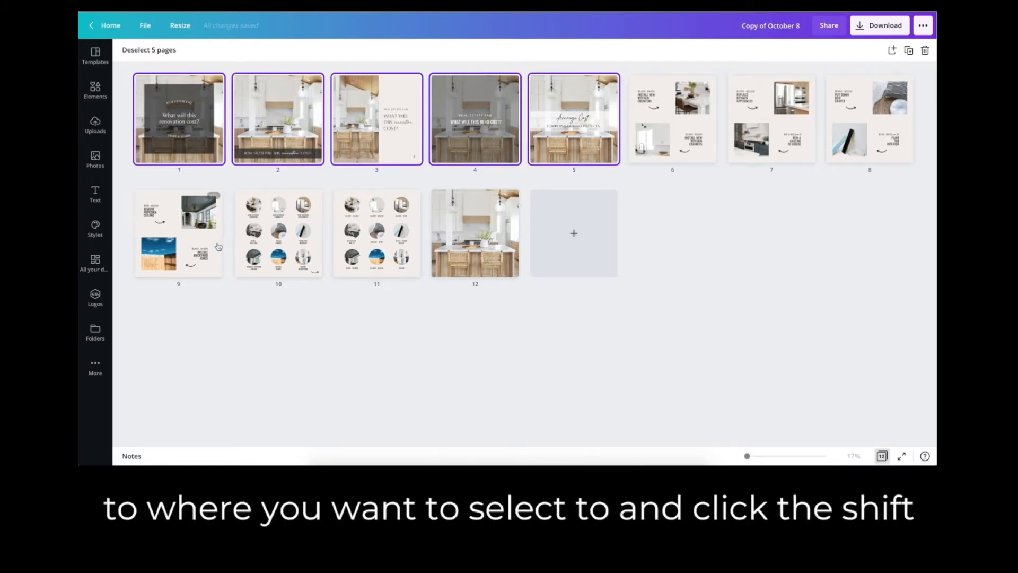
{"action": "left_click", "coordinate": [392, 244], "text": "shift"}
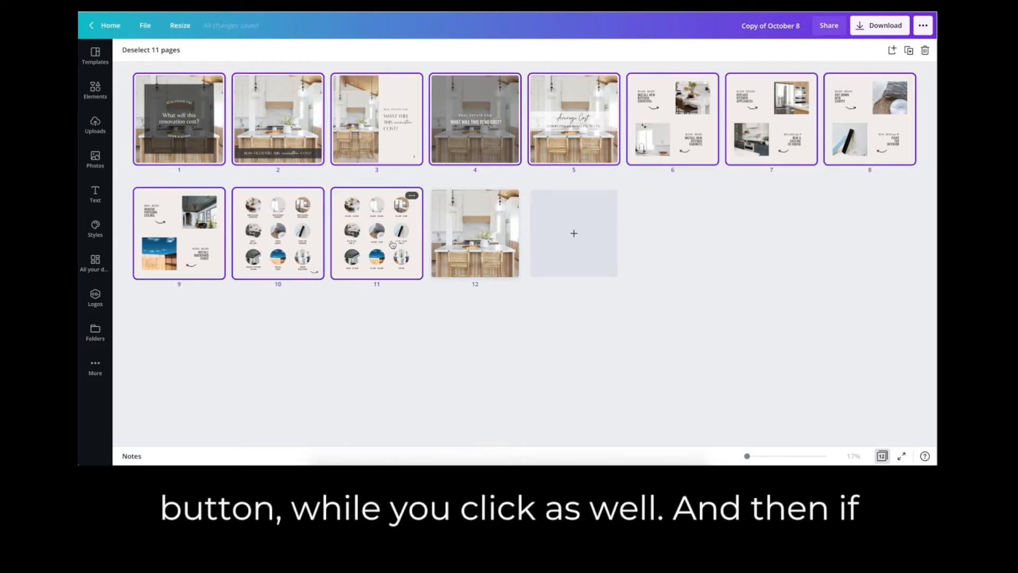
Take pages 5 through 11 out of the selection and delete the first four cover pages.
{"action": "left_click", "coordinate": [297, 243], "text": "super"}
{"action": "left_click", "coordinate": [181, 233], "text": "super"}
{"action": "left_click", "coordinate": [352, 237], "text": "super"}
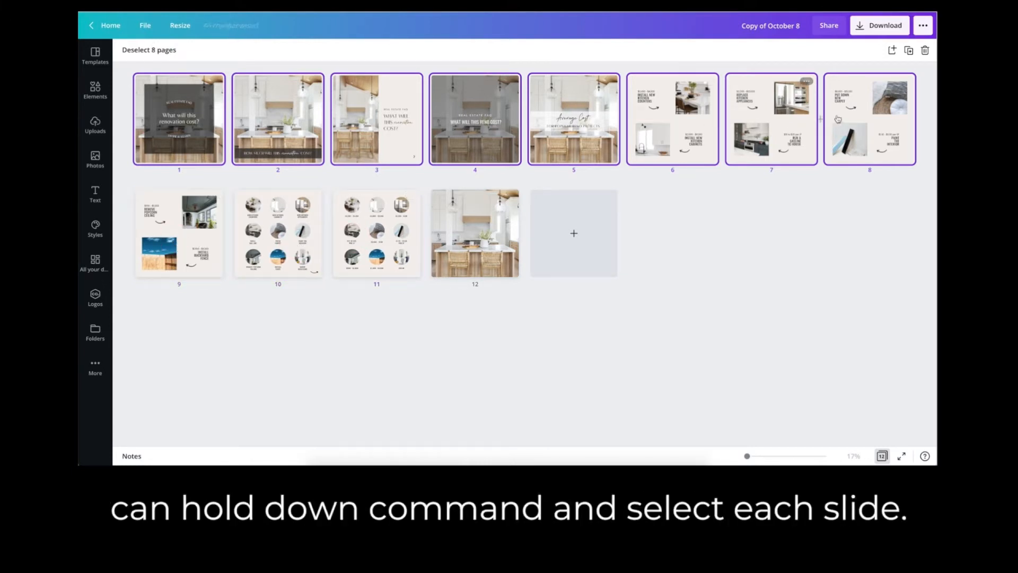
{"action": "left_click", "coordinate": [870, 116], "text": "super"}
{"action": "left_click", "coordinate": [775, 114], "text": "super"}
{"action": "left_click", "coordinate": [674, 117], "text": "super"}
{"action": "left_click", "coordinate": [587, 124], "text": "super"}
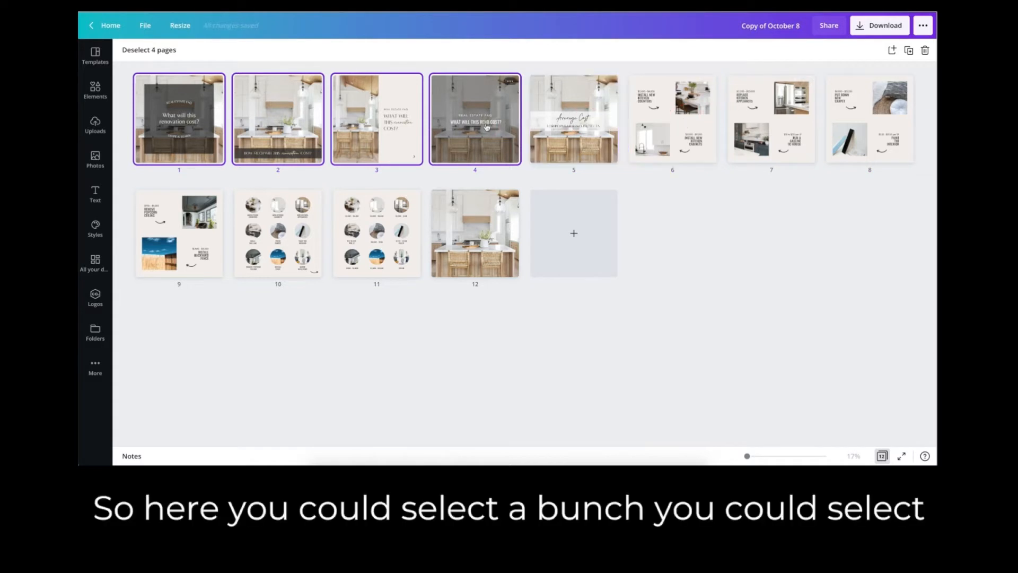
{"action": "left_click", "coordinate": [491, 128], "text": "super"}
{"action": "left_click", "coordinate": [485, 129], "text": "super"}
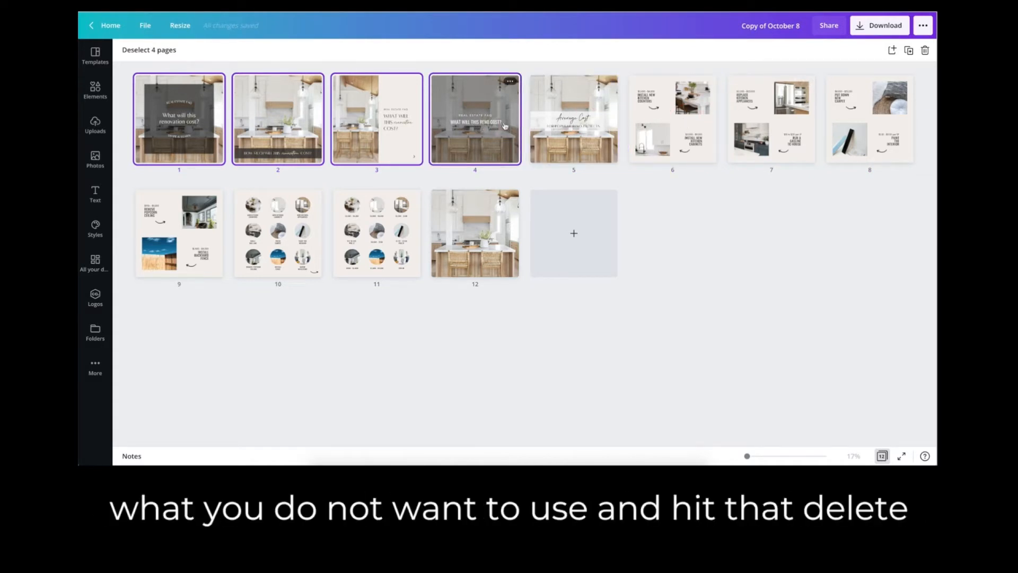
{"action": "left_click", "coordinate": [926, 50]}
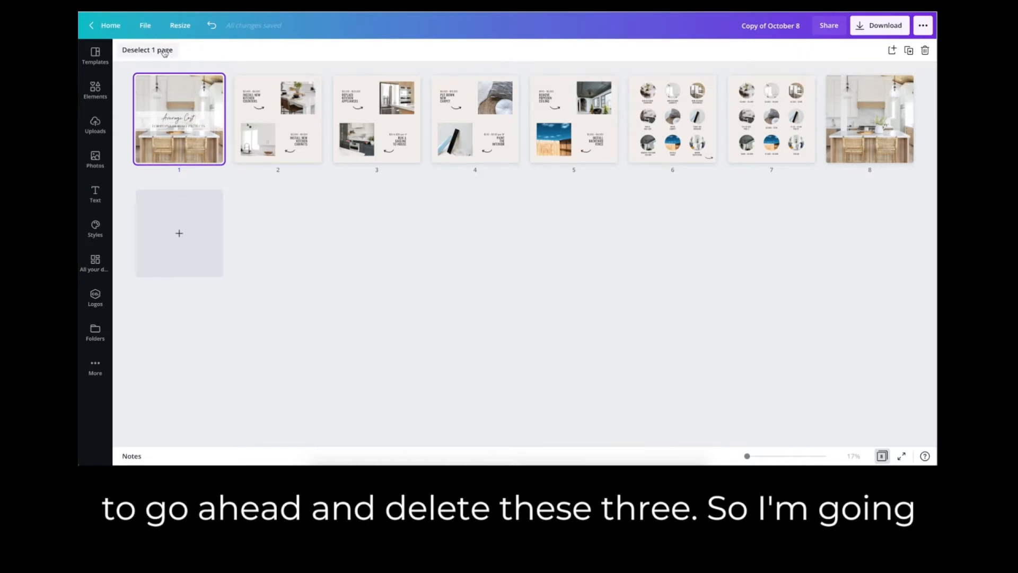
Delete the two circle-photo overview pages and the plain kitchen image page at the end of the design.
{"action": "left_click", "coordinate": [148, 50]}
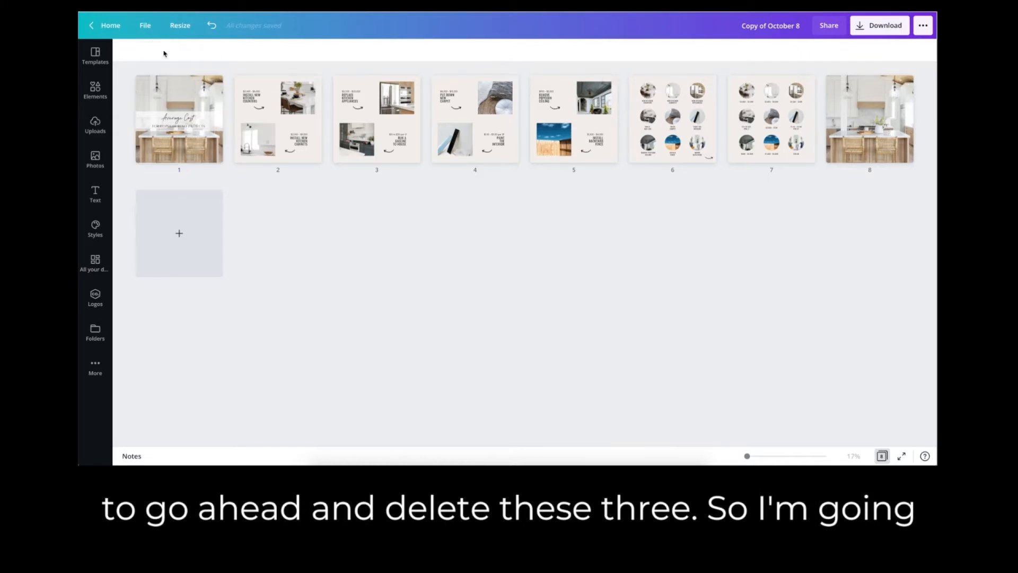
{"action": "left_click", "coordinate": [662, 124]}
{"action": "left_click", "coordinate": [773, 127], "text": "shift"}
{"action": "left_click", "coordinate": [878, 122], "text": "shift"}
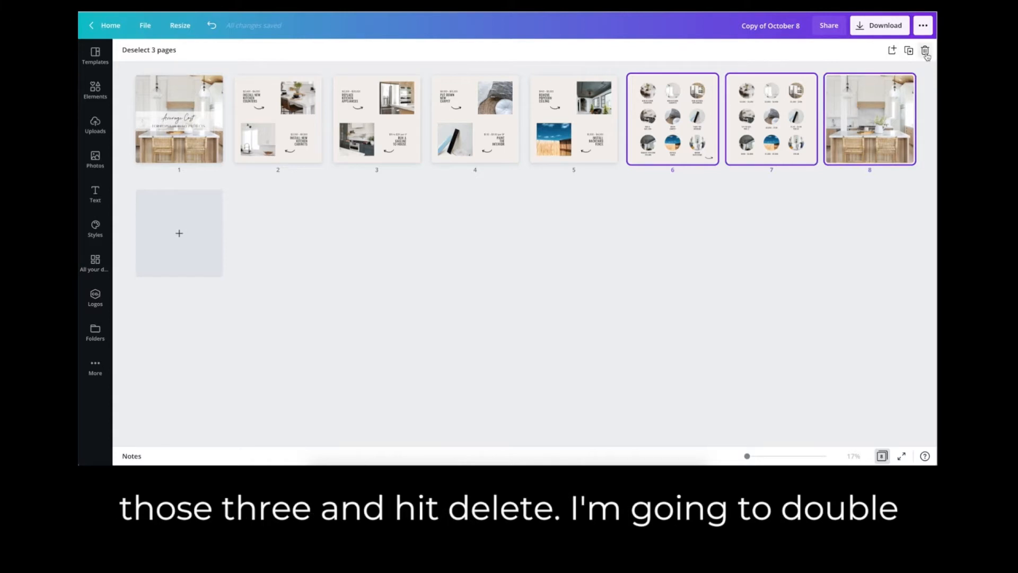
{"action": "left_click", "coordinate": [925, 51]}
Open the "Average Cost" cover and replace its kitchen background with the uploaded photo of the woman in a rust top and jeans.
{"action": "double_click", "coordinate": [181, 128]}
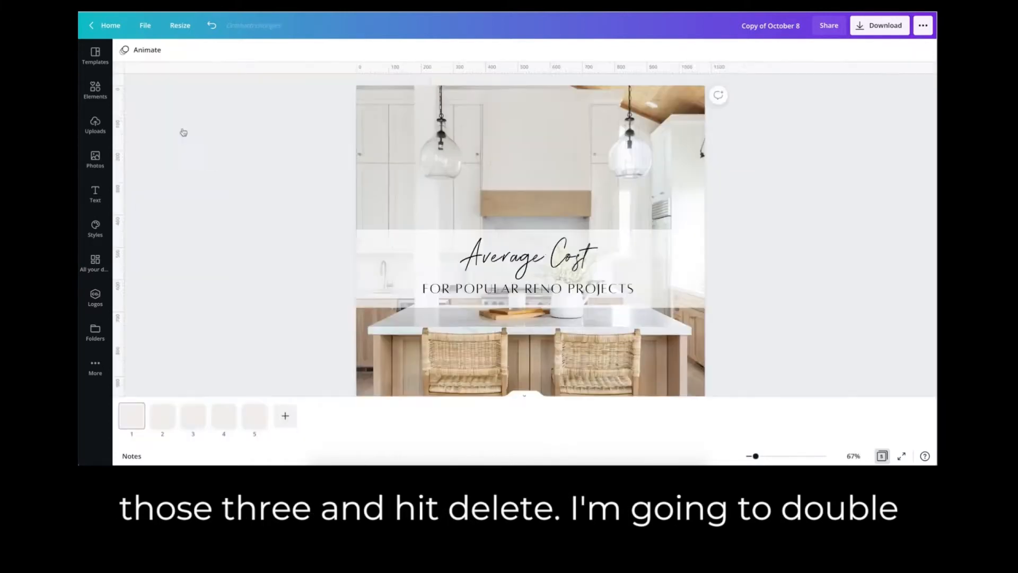
{"action": "left_click", "coordinate": [96, 133]}
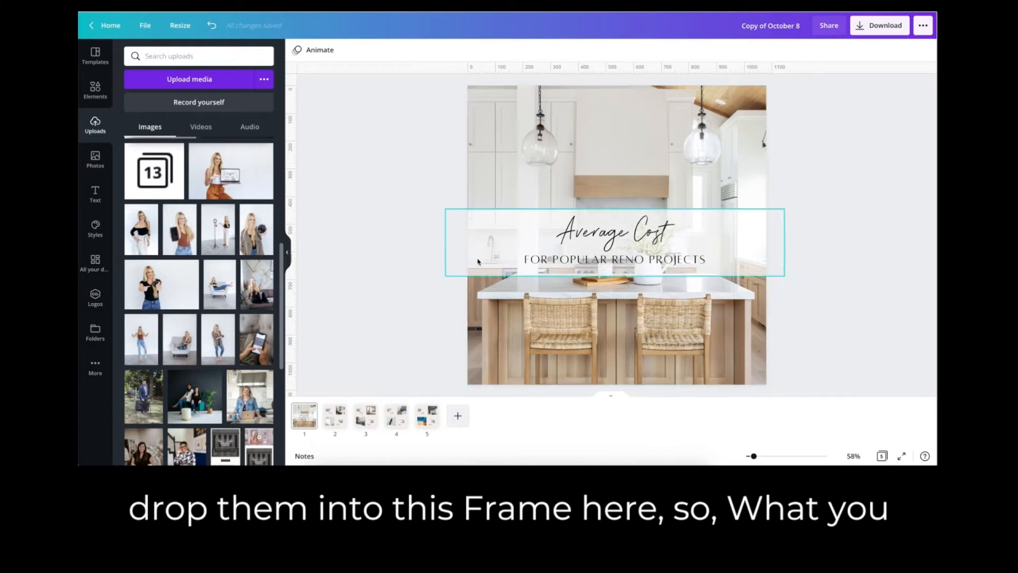
{"action": "left_click_drag", "start_coordinate": [139, 339], "coordinate": [476, 167]}
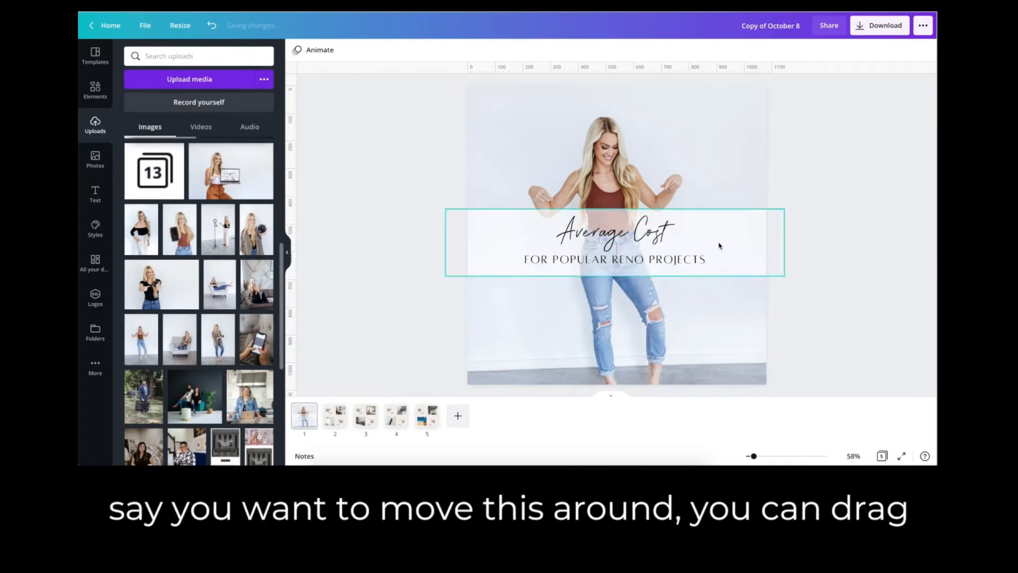
Select the translucent band with both title lines, enlarge the group slightly, and reposition it over the cover photo.
{"action": "left_click_drag", "start_coordinate": [744, 196], "coordinate": [609, 275]}
{"action": "mouse_move", "coordinate": [615, 240]}
{"action": "left_mouse_down"}
{"action": "mouse_move", "coordinate": [616, 297]}
{"action": "mouse_move", "coordinate": [617, 248]}
{"action": "left_mouse_up"}
{"action": "mouse_move", "coordinate": [787, 215]}
{"action": "left_mouse_down"}
{"action": "mouse_move", "coordinate": [720, 248]}
{"action": "mouse_move", "coordinate": [789, 215]}
{"action": "left_mouse_up"}
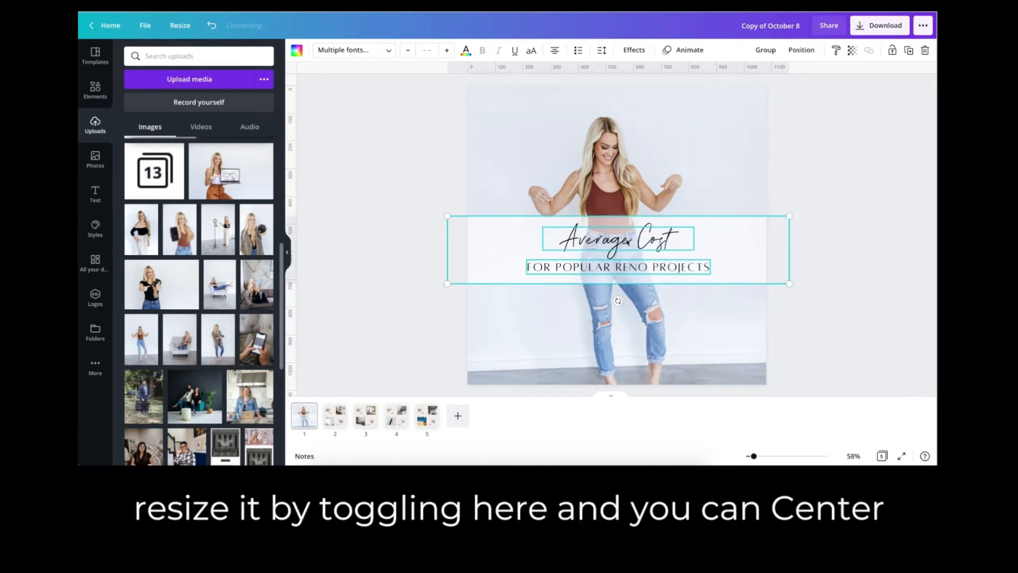
{"action": "mouse_move", "coordinate": [624, 241]}
{"action": "left_mouse_down"}
{"action": "mouse_move", "coordinate": [636, 246]}
{"action": "mouse_move", "coordinate": [626, 238]}
{"action": "mouse_move", "coordinate": [625, 247]}
{"action": "left_mouse_up"}
{"action": "left_click_drag", "start_coordinate": [627, 244], "coordinate": [625, 226]}
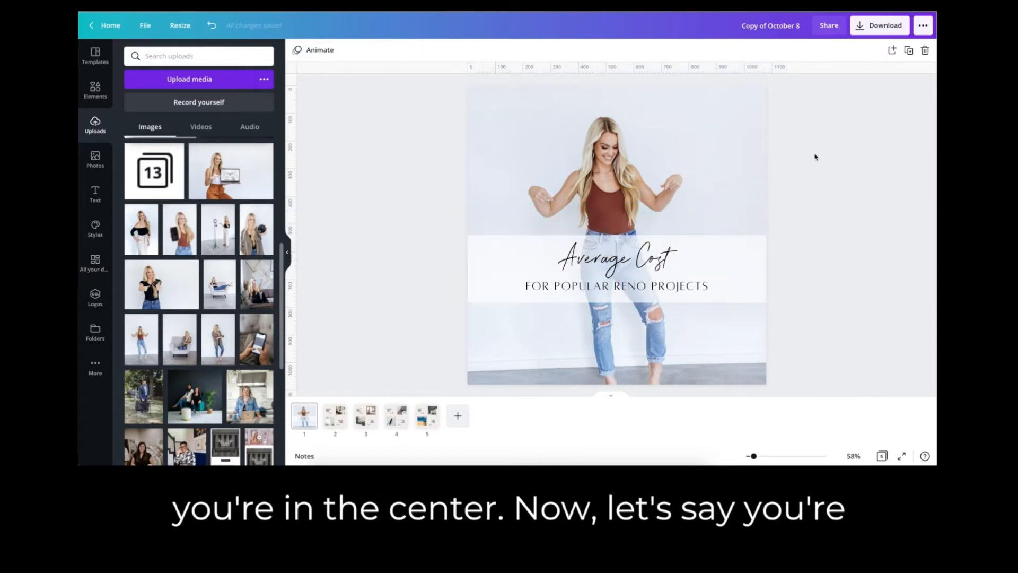
Lower the title band and its two text lines slightly on the cover, and unlock the translucent band.
{"action": "left_click_drag", "start_coordinate": [747, 160], "coordinate": [664, 269]}
{"action": "left_click", "coordinate": [730, 269]}
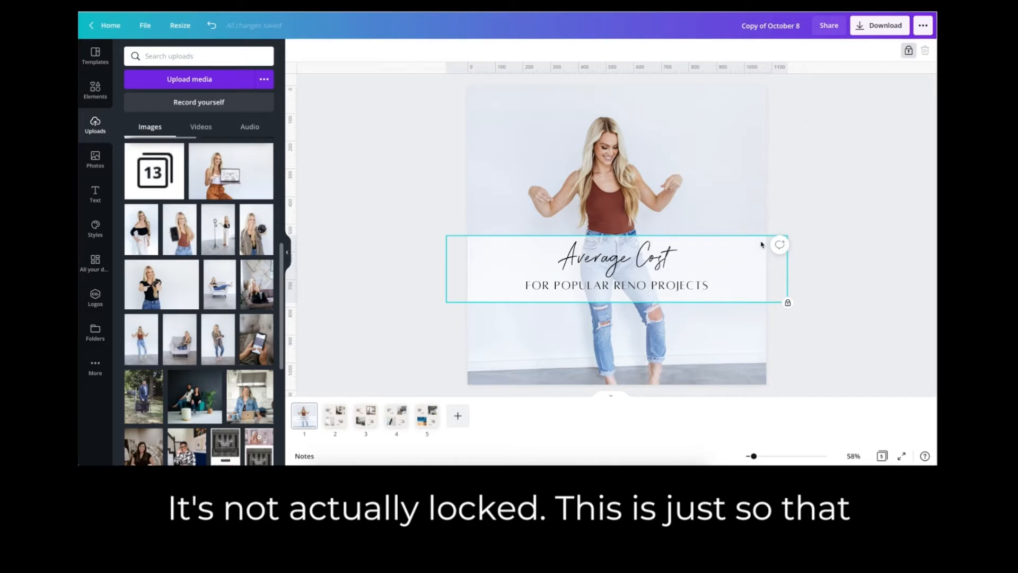
{"action": "left_click_drag", "start_coordinate": [703, 224], "coordinate": [724, 206]}
{"action": "left_click", "coordinate": [741, 261]}
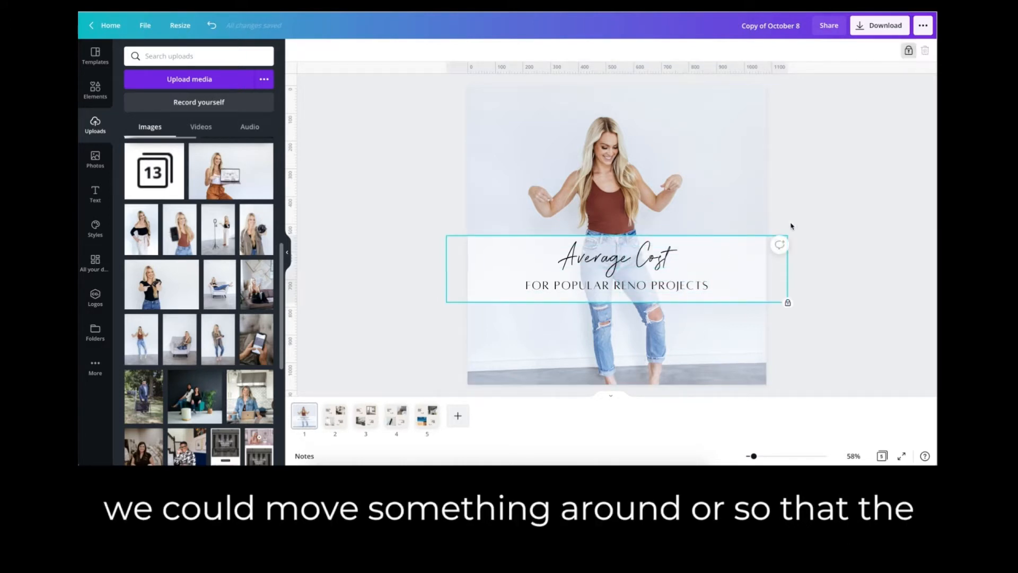
{"action": "left_click", "coordinate": [908, 51]}
{"action": "left_click", "coordinate": [810, 140]}
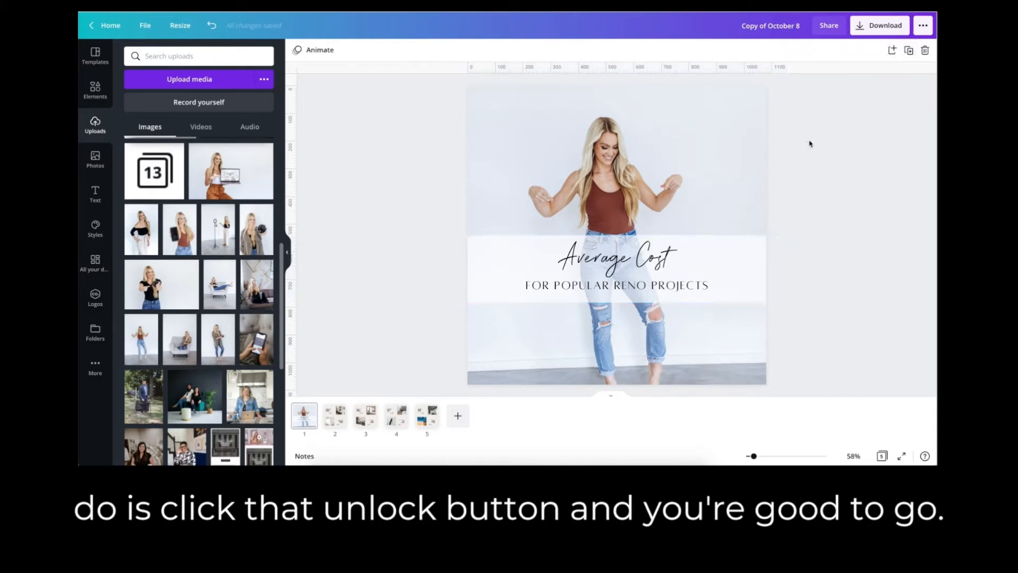
Nudge the title band and its text slightly upward, and lock the translucent band in place.
{"action": "mouse_move", "coordinate": [636, 286]}
{"action": "left_mouse_down"}
{"action": "mouse_move", "coordinate": [632, 308]}
{"action": "mouse_move", "coordinate": [634, 281]}
{"action": "left_mouse_up"}
{"action": "left_click", "coordinate": [802, 197]}
{"action": "left_click", "coordinate": [754, 281]}
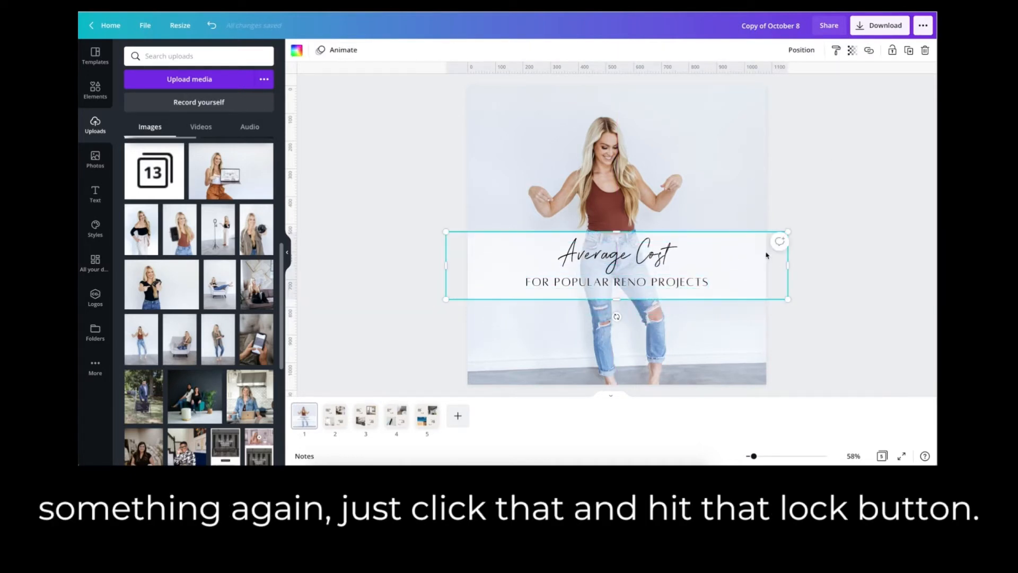
{"action": "left_click", "coordinate": [892, 51]}
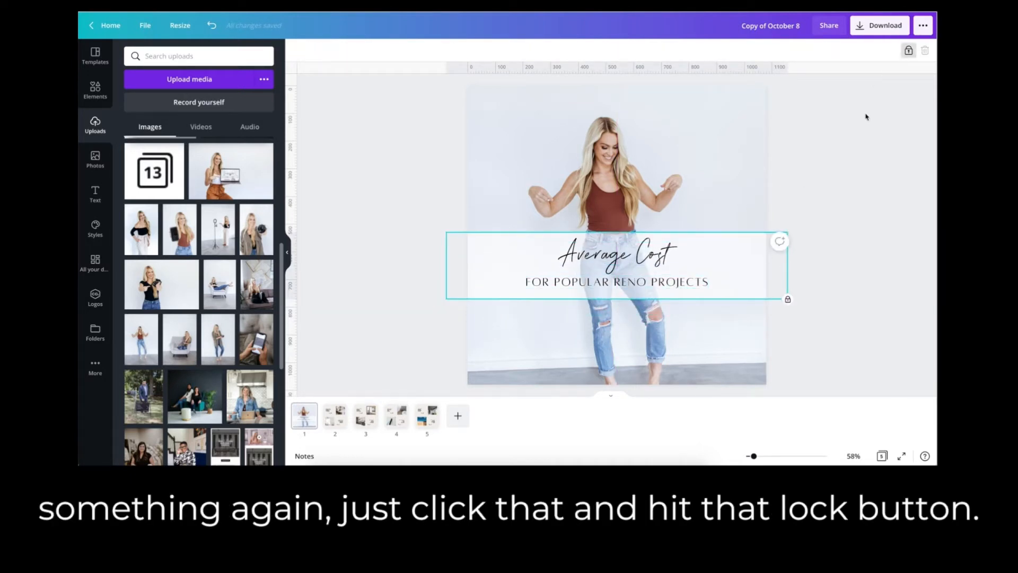
Change the script title line to "for popular renovations" and center it horizontally on the band.
{"action": "left_click", "coordinate": [655, 253]}
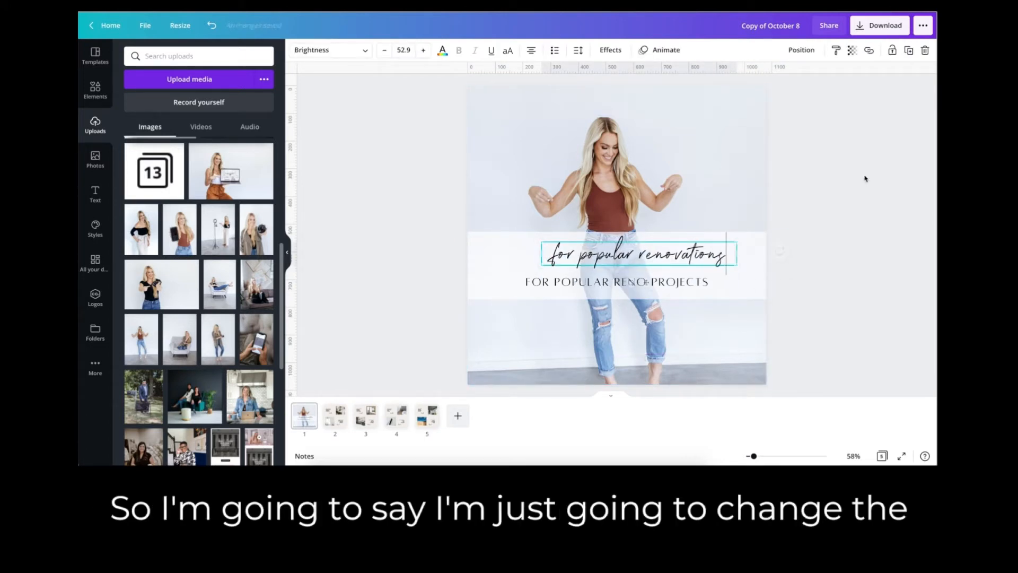
{"action": "left_click", "coordinate": [864, 177]}
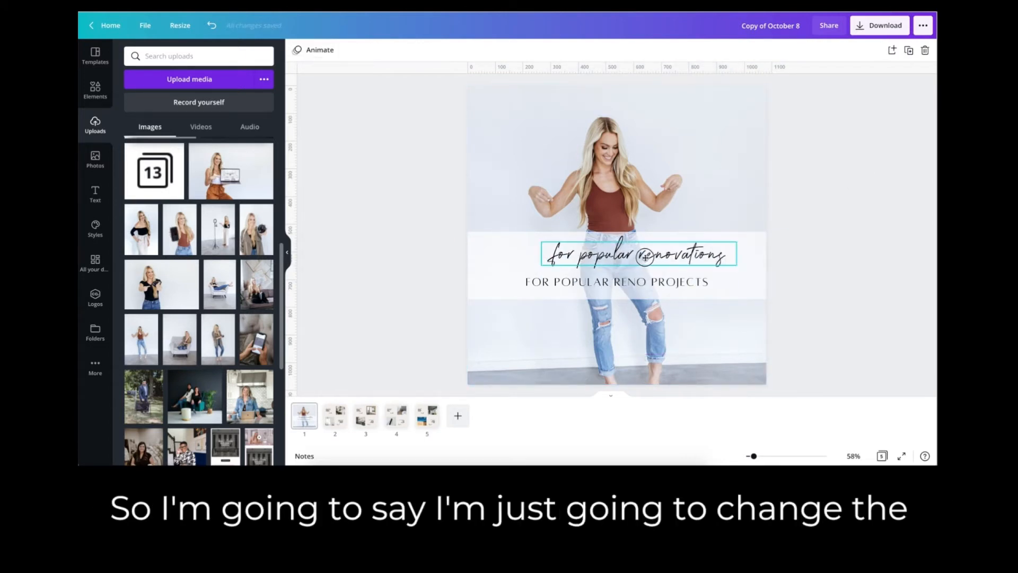
{"action": "left_click_drag", "start_coordinate": [645, 257], "coordinate": [623, 257]}
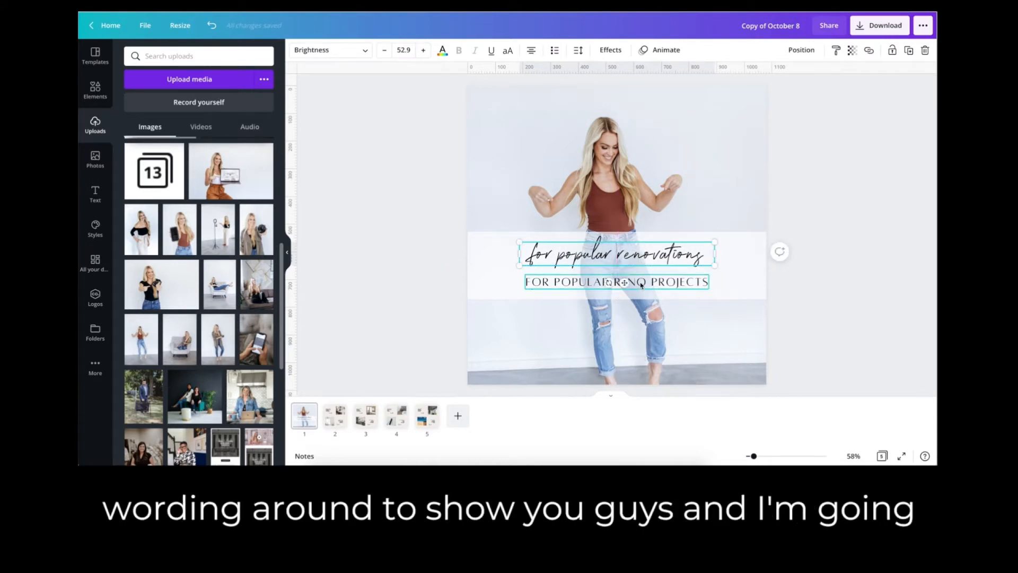
Replace the "FOR POPULAR RENO PROJECTS" line with "AVERAGE COSTS OF".
{"action": "double_click", "coordinate": [641, 284]}
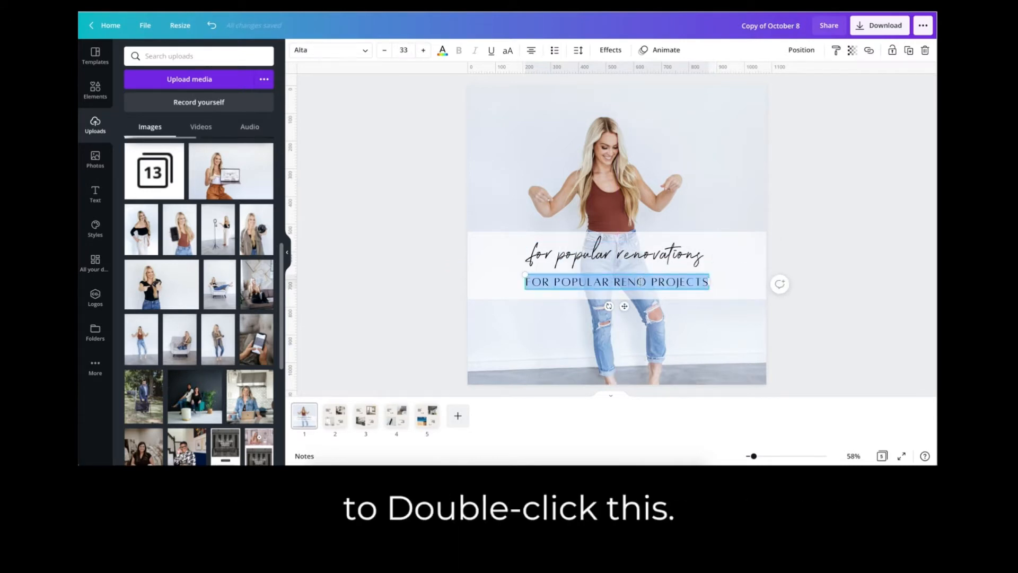
{"action": "key", "text": "BackSpace"}
{"action": "type", "text": "AVERAGSE CO"}
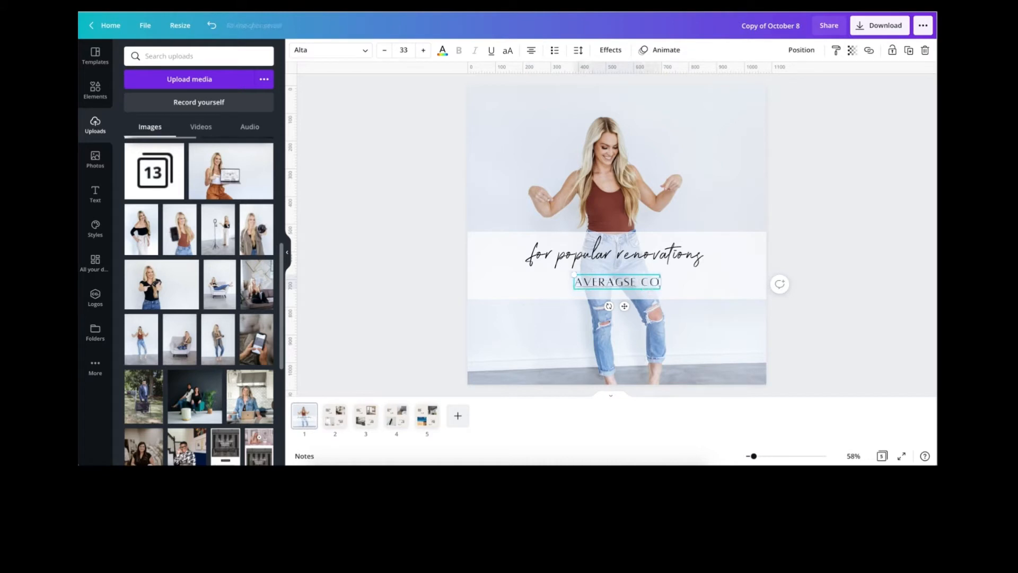
{"action": "type", "text": "ST OFS"}
{"action": "left_click", "coordinate": [609, 282]}
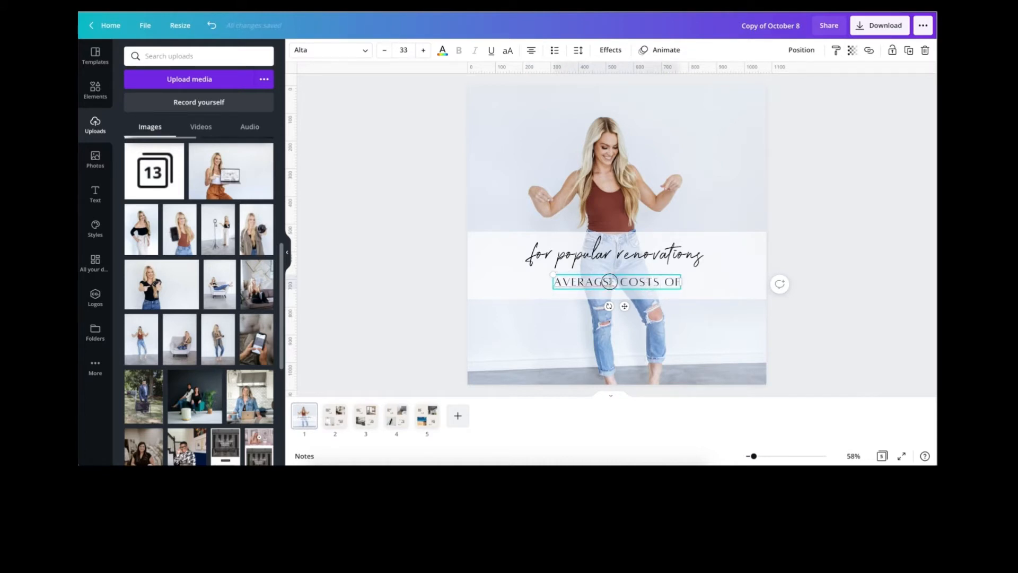
{"action": "key", "text": "BackSpace"}
{"action": "left_click", "coordinate": [855, 215]}
Swap the two title lines so "AVERAGE COSTS OF" sits above the script line on the band.
{"action": "left_click_drag", "start_coordinate": [635, 282], "coordinate": [693, 274]}
{"action": "left_click", "coordinate": [831, 207]}
{"action": "left_click", "coordinate": [666, 251]}
Remove "for" from the script line so it reads "popular renovations".
{"action": "left_click", "coordinate": [558, 273]}
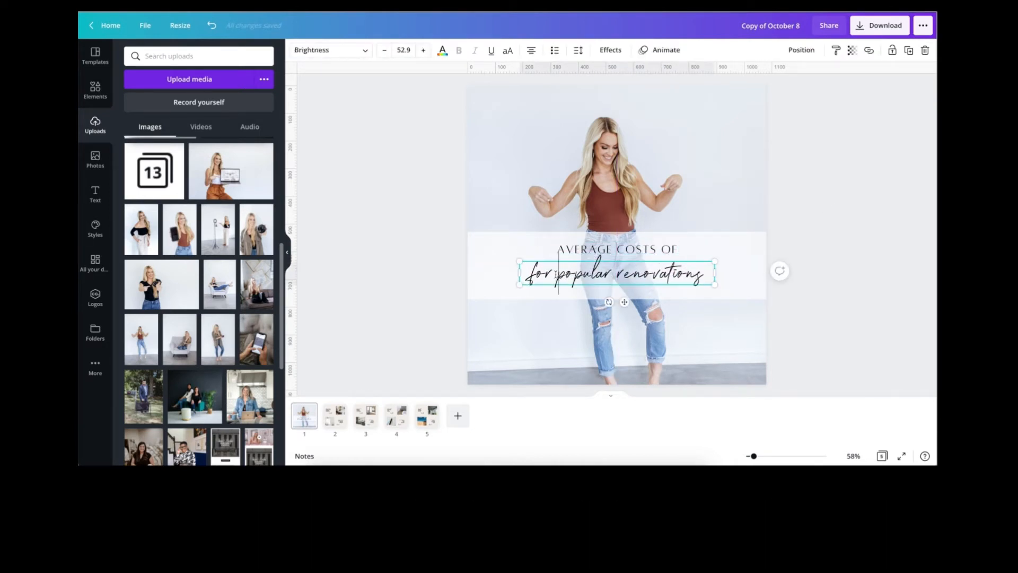
{"action": "key", "text": "BackSpace"}
{"action": "key", "text": "BackSpace"}
{"action": "key", "text": "BackSpace"}
{"action": "key", "text": "BackSpace"}
{"action": "left_click", "coordinate": [872, 192]}
Recolor the "popular renovations" line with the rust brown taken from the cover photo's colors.
{"action": "left_click", "coordinate": [610, 275]}
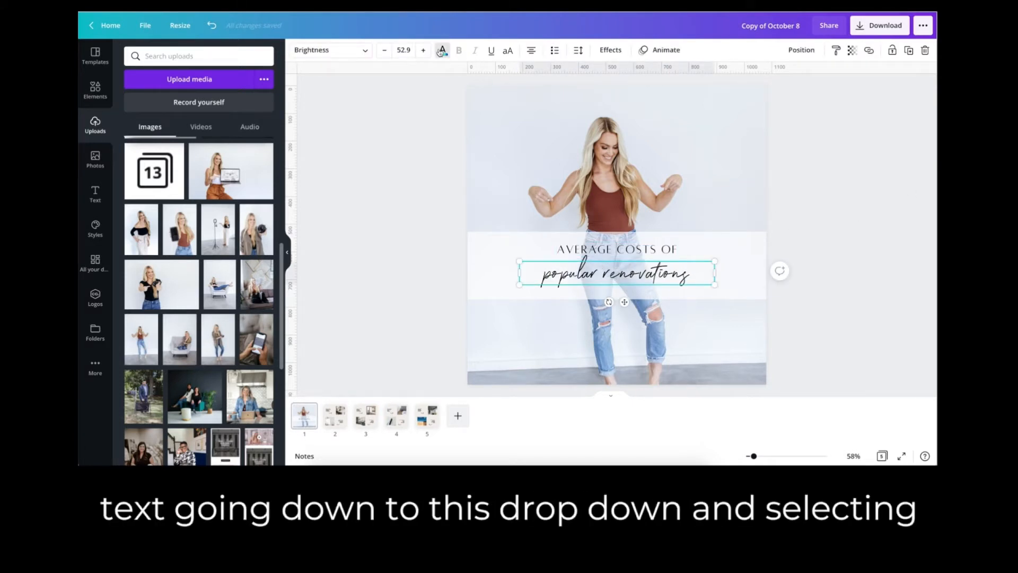
{"action": "left_click", "coordinate": [442, 51]}
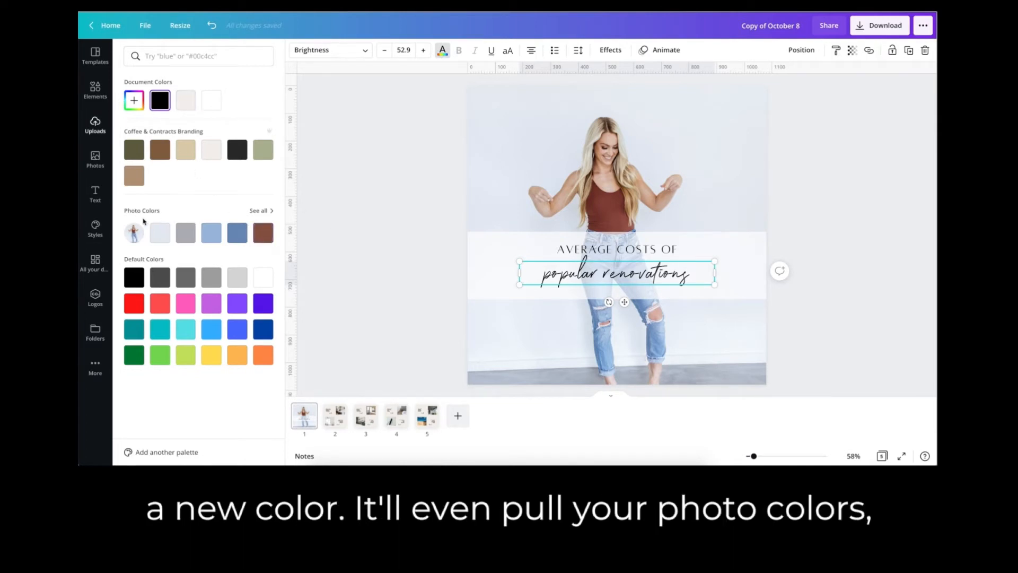
{"action": "left_click", "coordinate": [263, 232]}
{"action": "left_click", "coordinate": [359, 216]}
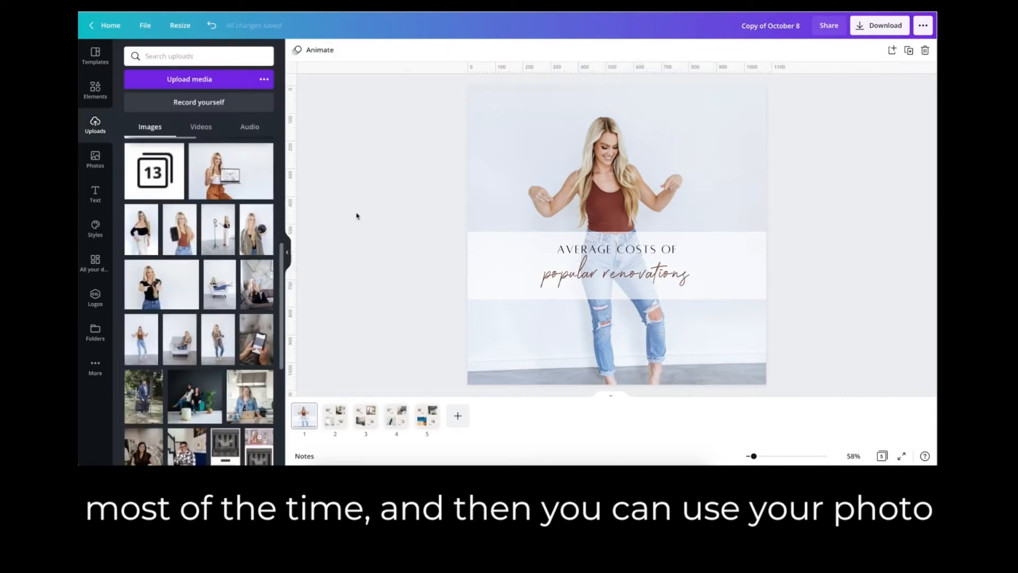
Set page 2's background color to white (#FFFFFF) and apply the color change to all pages.
{"action": "scroll", "coordinate": [350, 213], "scroll_direction": "down", "scroll_amount": 2}
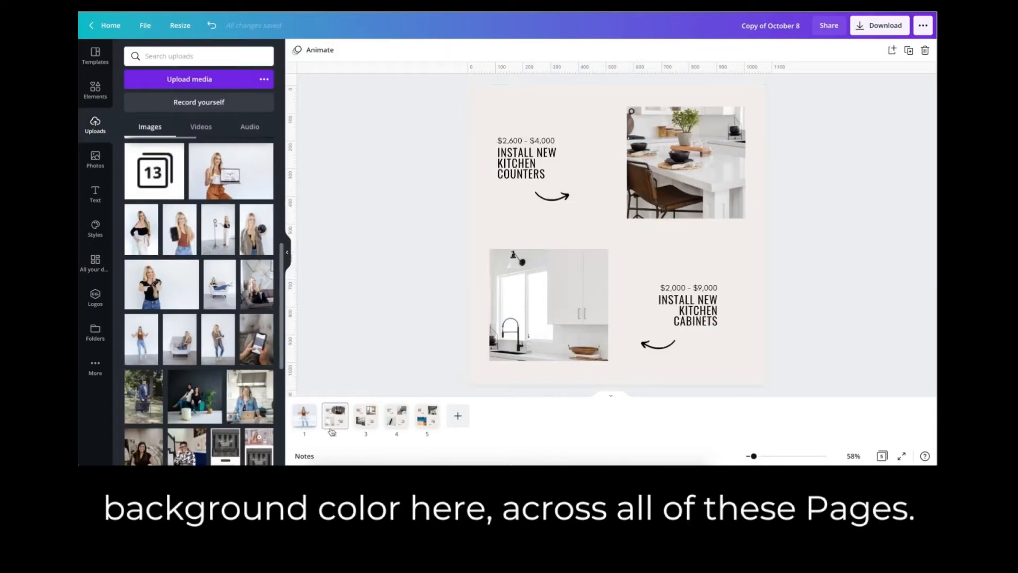
{"action": "left_click", "coordinate": [491, 222]}
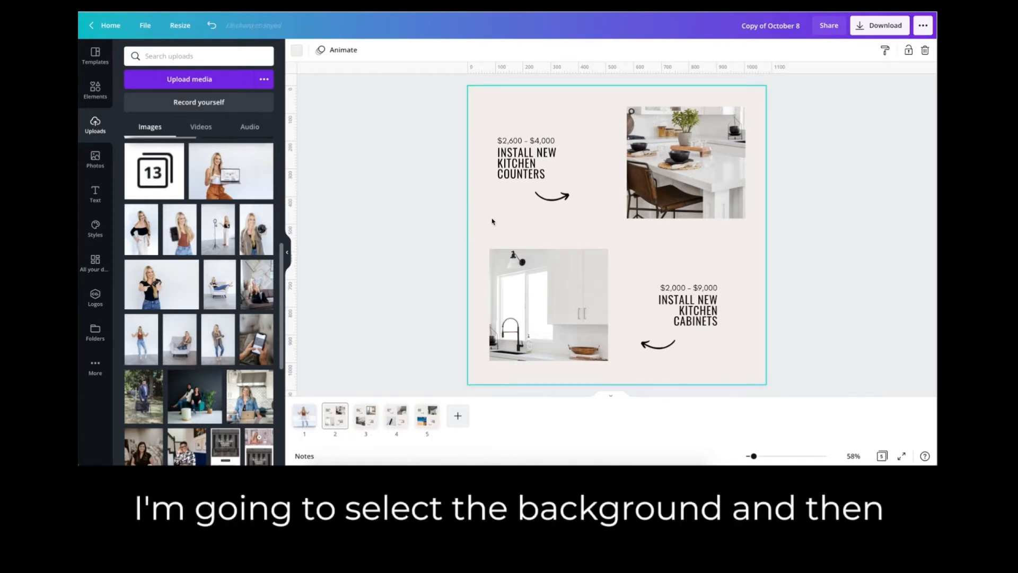
{"action": "left_click", "coordinate": [300, 53]}
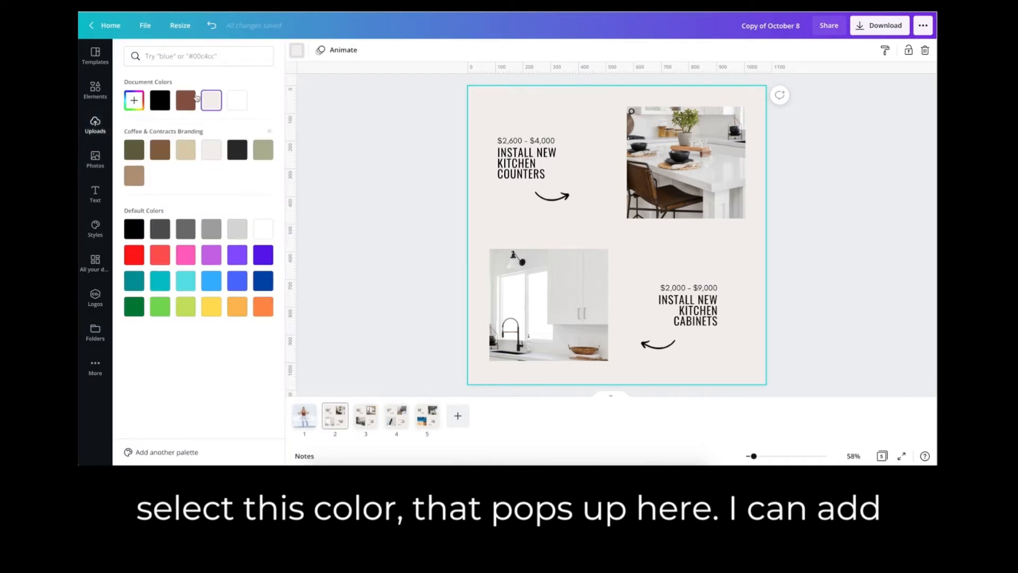
{"action": "left_click", "coordinate": [133, 102]}
{"action": "left_click", "coordinate": [135, 124]}
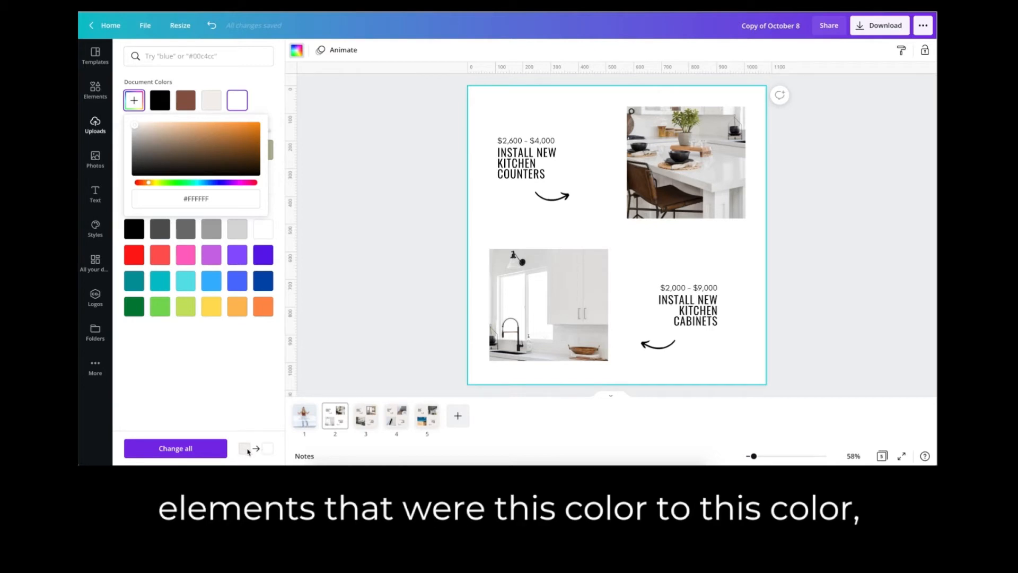
{"action": "left_click", "coordinate": [199, 449]}
{"action": "left_click", "coordinate": [365, 416]}
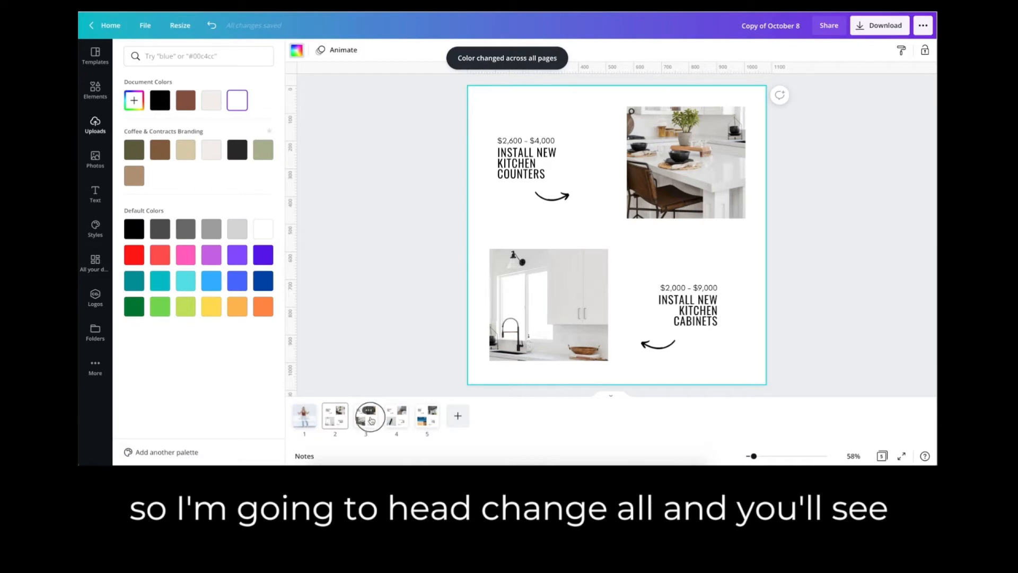
{"action": "left_click", "coordinate": [397, 417]}
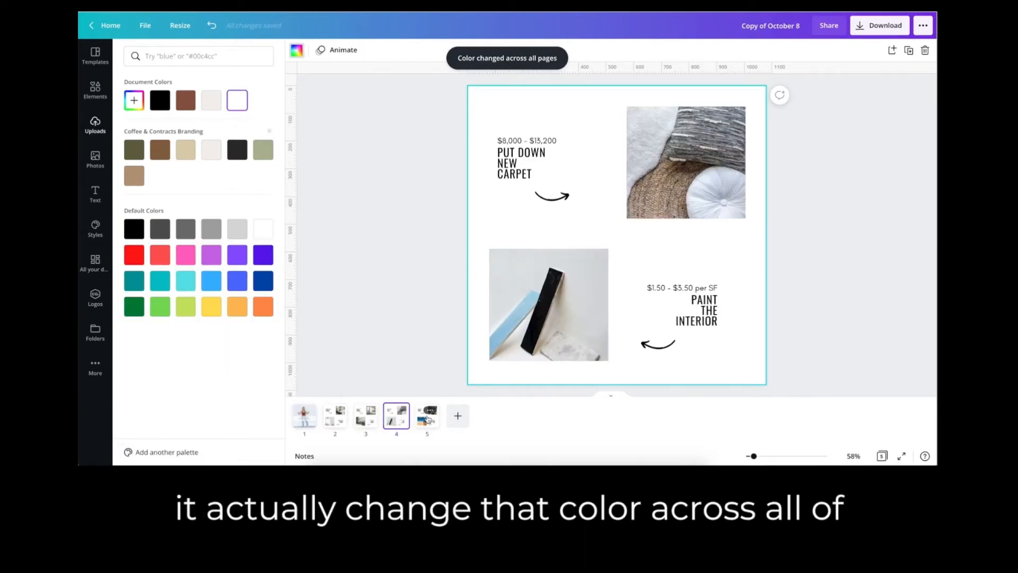
On page 5, recolor the arrow under "Install Backyard Fence" to the document's rust brown and apply the change to all pages.
{"action": "left_click", "coordinate": [426, 423]}
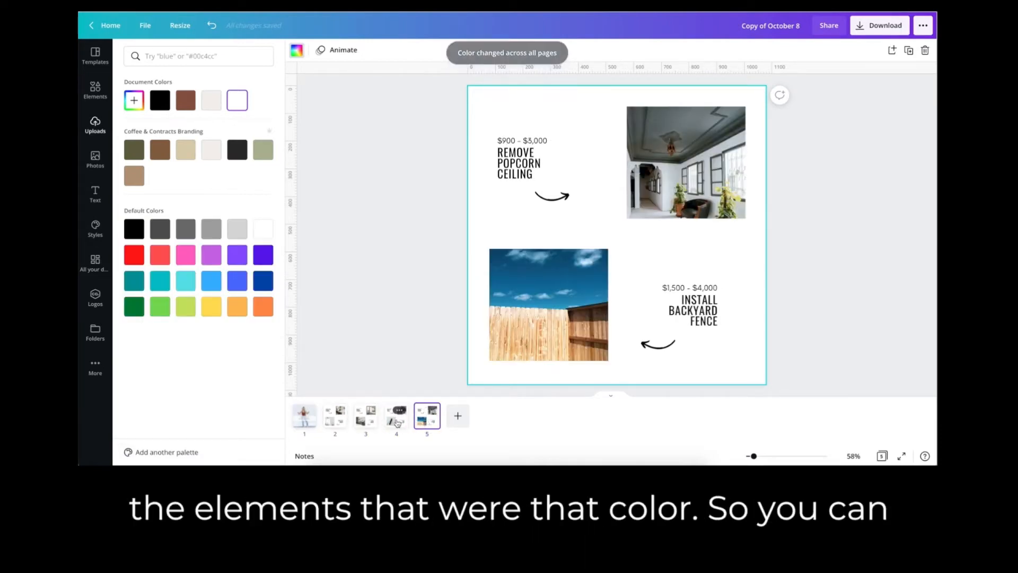
{"action": "left_click", "coordinate": [653, 349]}
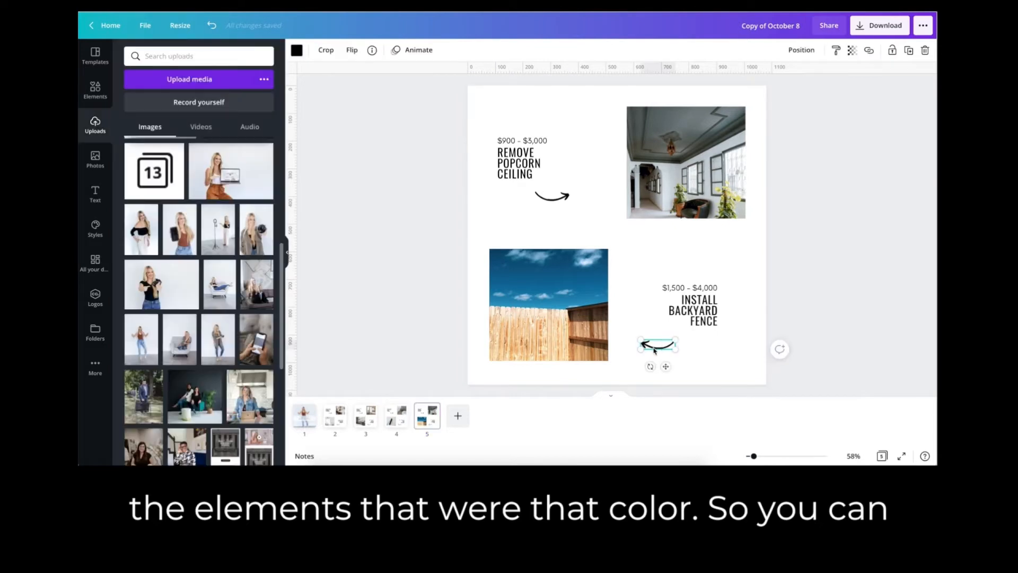
{"action": "left_click", "coordinate": [296, 50]}
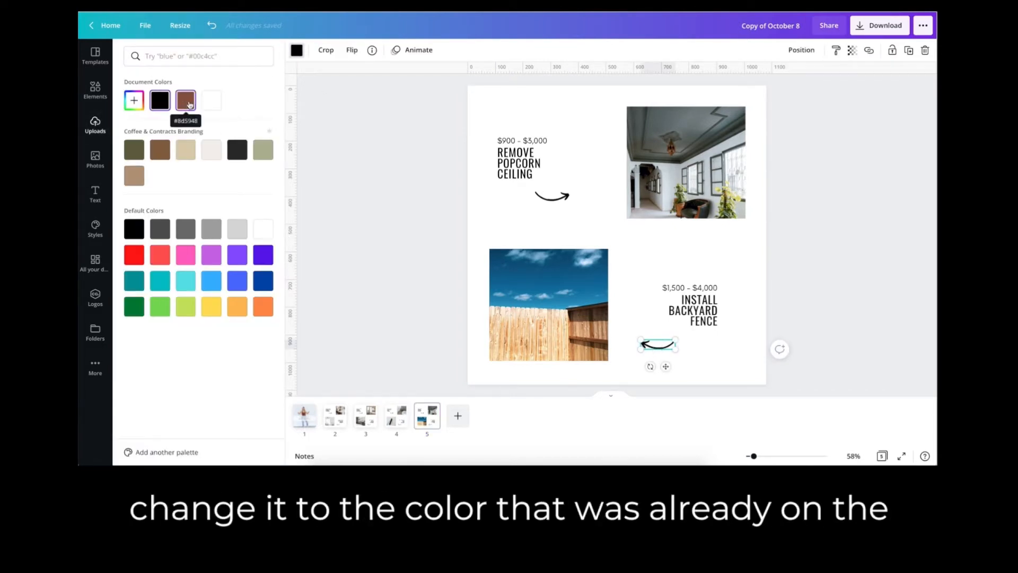
{"action": "left_click", "coordinate": [189, 104]}
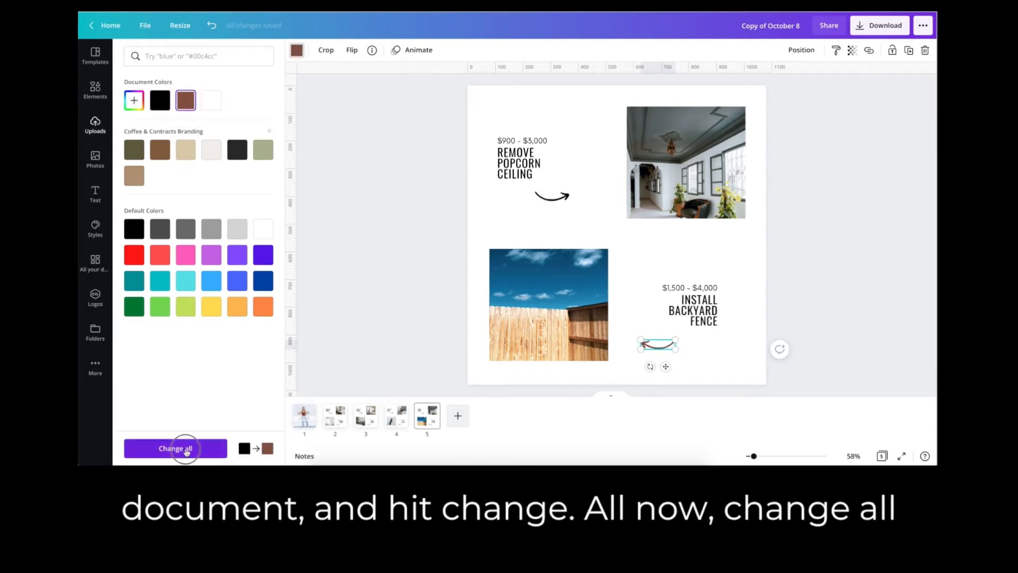
{"action": "left_click", "coordinate": [187, 451]}
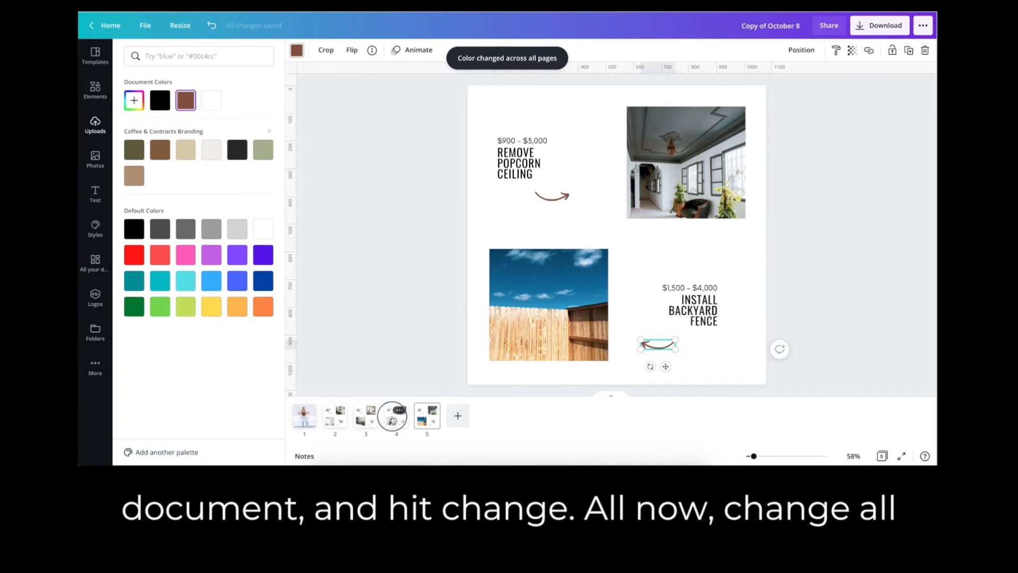
{"action": "left_click", "coordinate": [365, 417]}
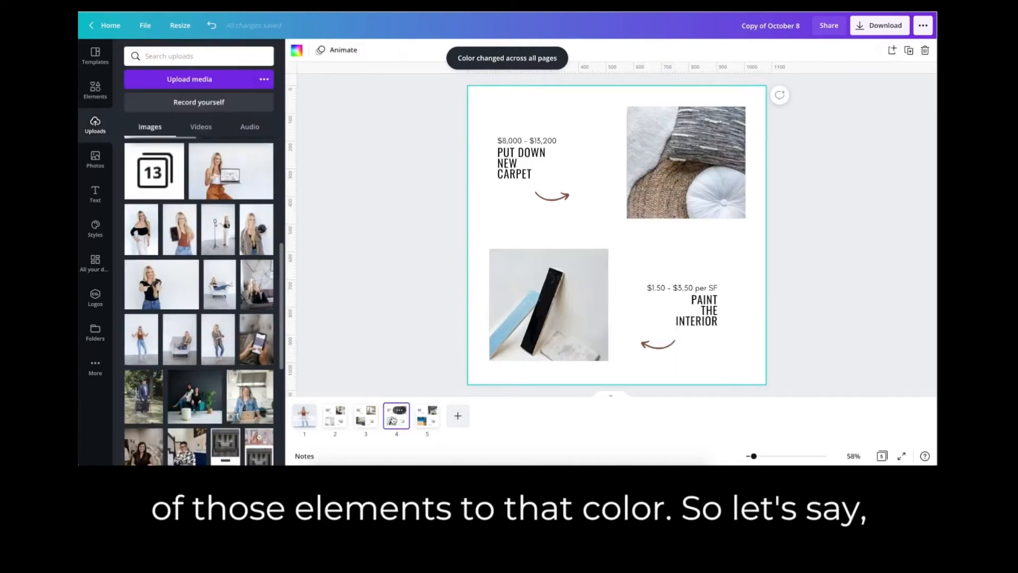
{"action": "left_click", "coordinate": [334, 419]}
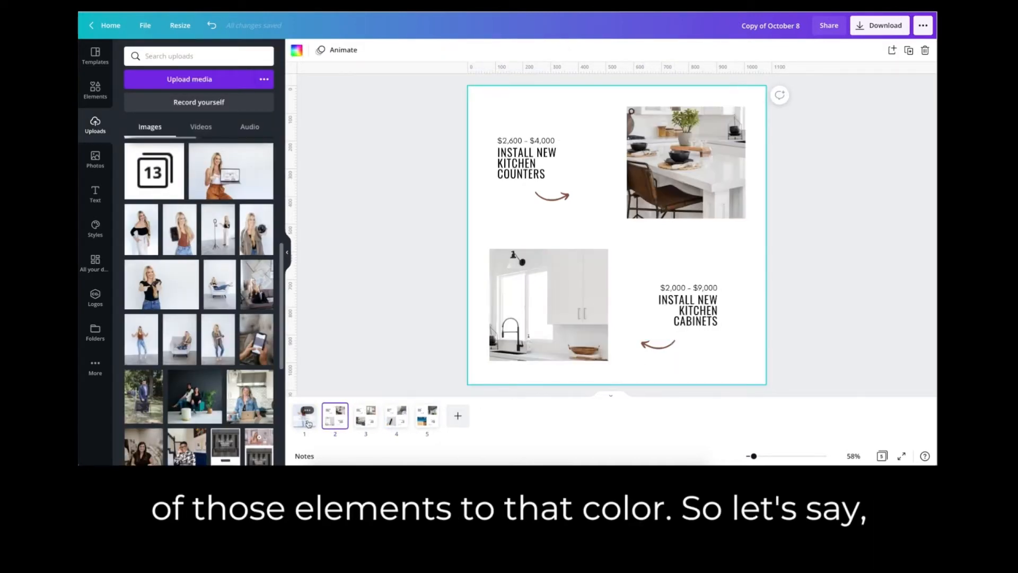
{"action": "left_click", "coordinate": [306, 419]}
{"action": "left_click", "coordinate": [96, 195]}
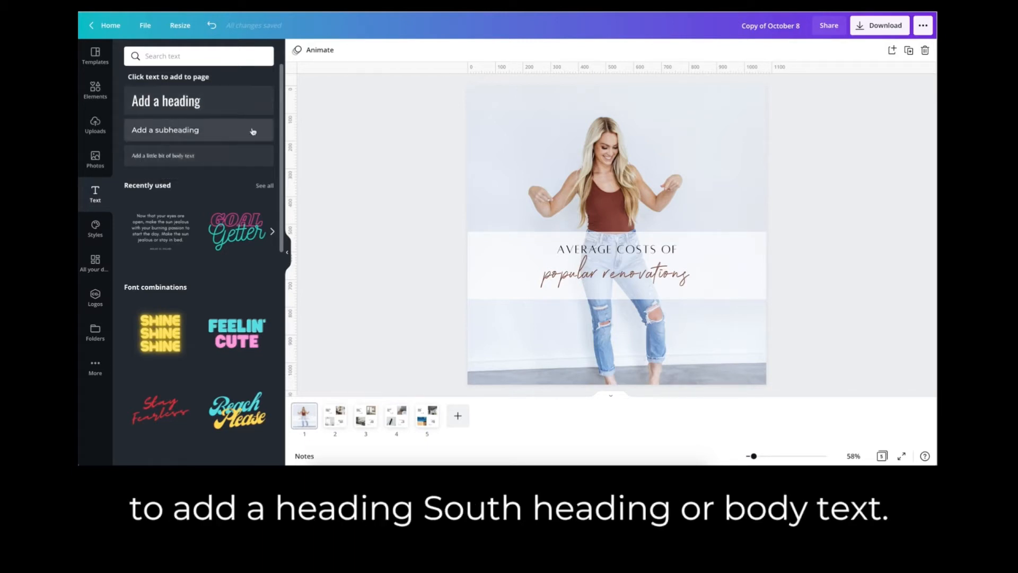
{"action": "left_click", "coordinate": [160, 133]}
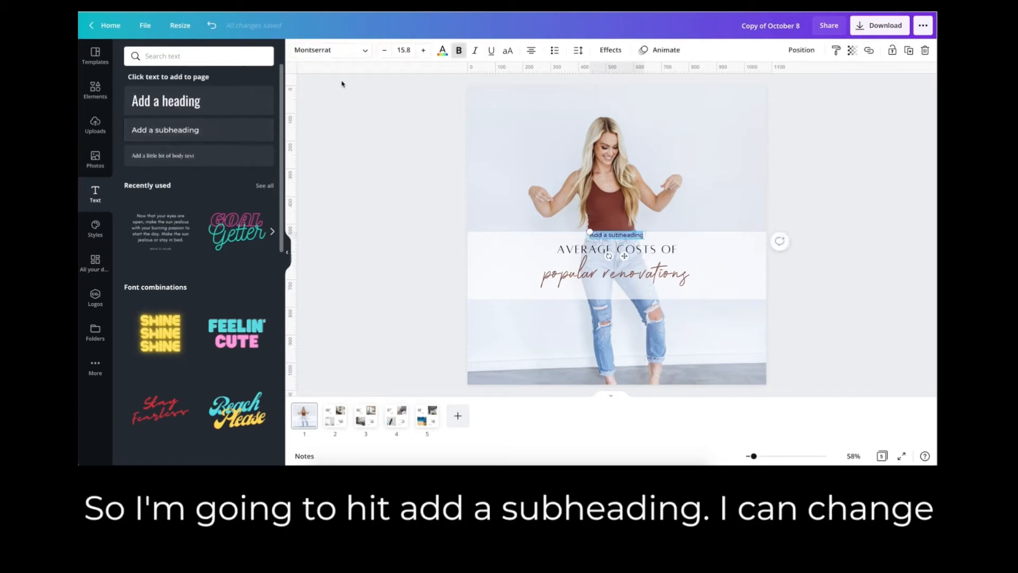
{"action": "left_click", "coordinate": [363, 55]}
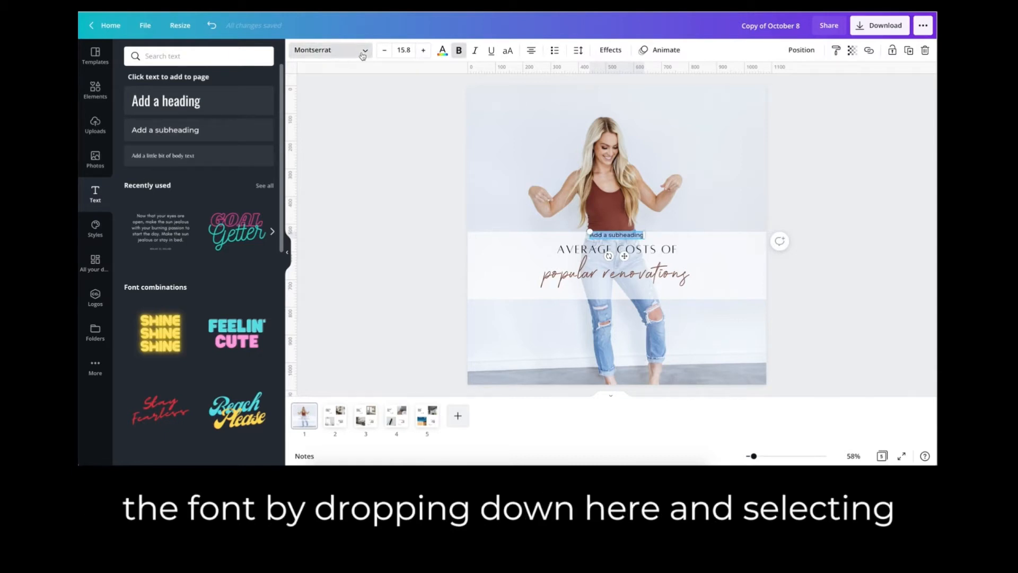
{"action": "left_click", "coordinate": [363, 53]}
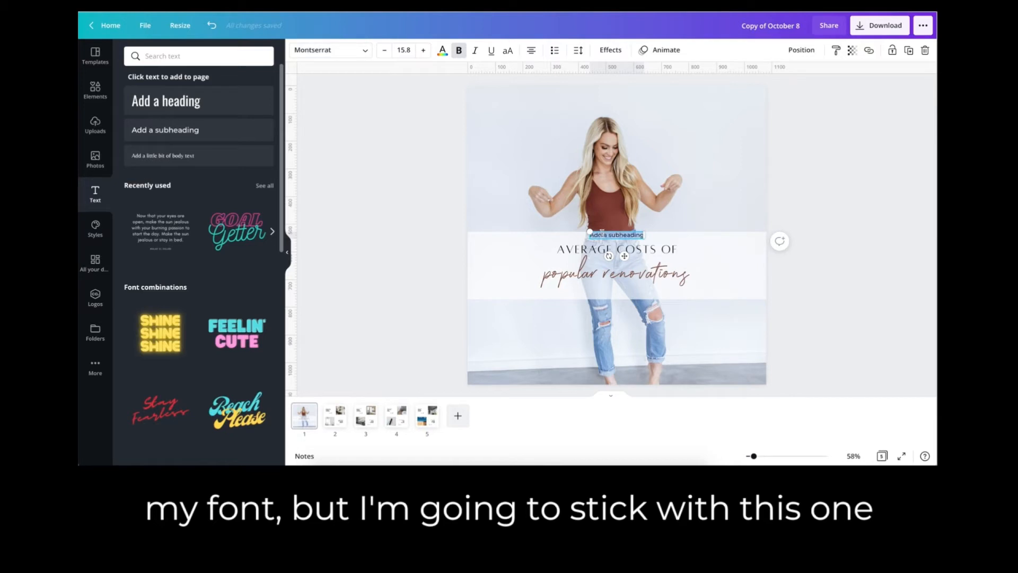
{"action": "key", "text": "BackSpace"}
{"action": "type", "text": "@COF"}
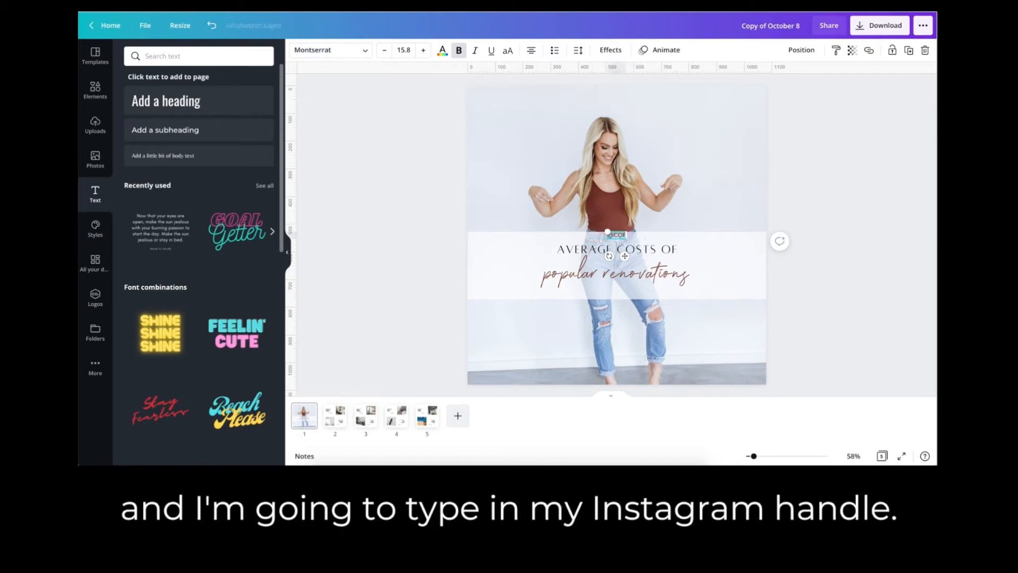
{"action": "type", "text": "FEECONTRACTS"}
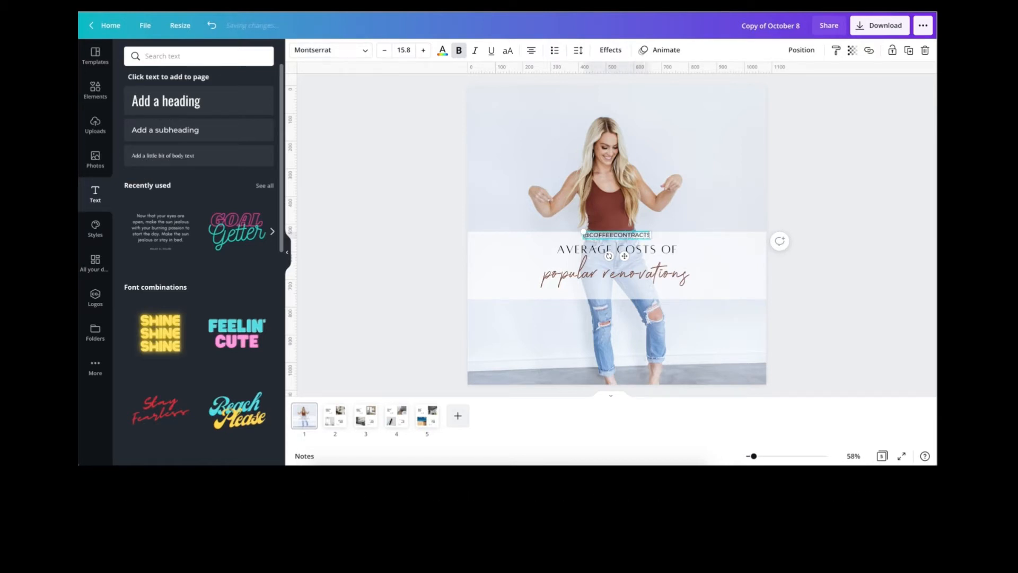
{"action": "left_click_drag", "start_coordinate": [625, 256], "coordinate": [622, 312]}
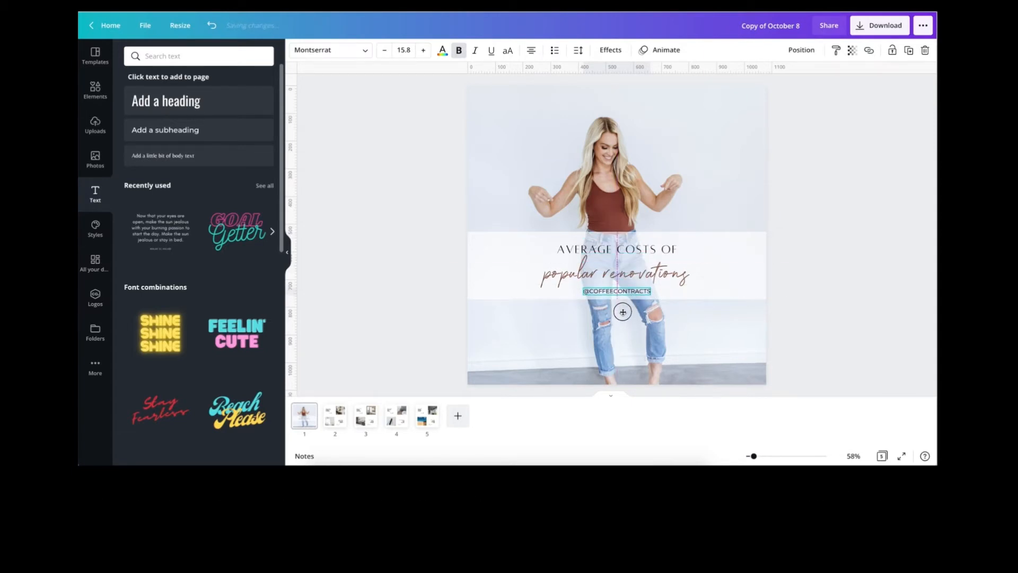
{"action": "left_click", "coordinate": [718, 292]}
{"action": "left_click_drag", "start_coordinate": [620, 298], "coordinate": [621, 300]}
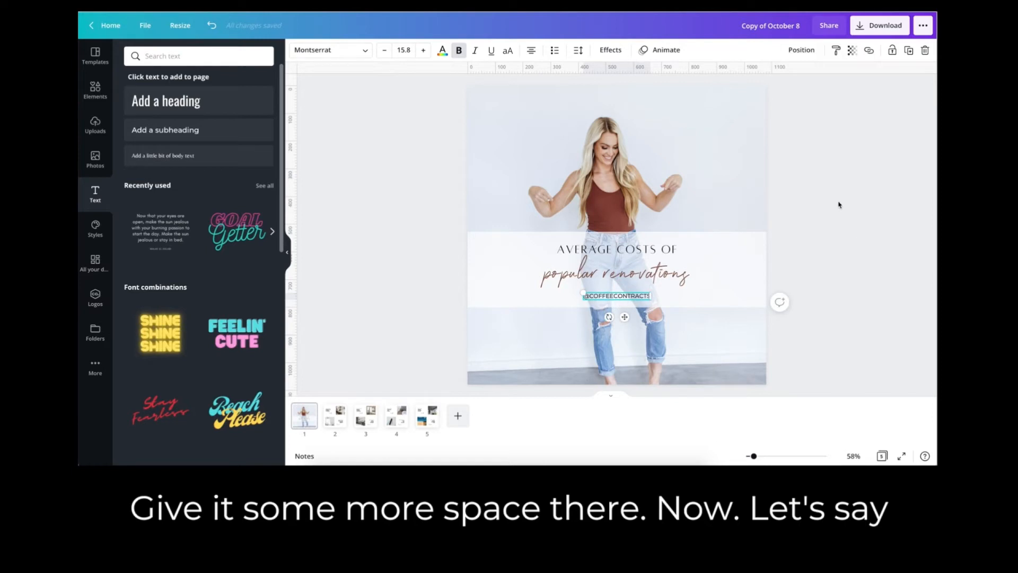
{"action": "left_click", "coordinate": [578, 50]}
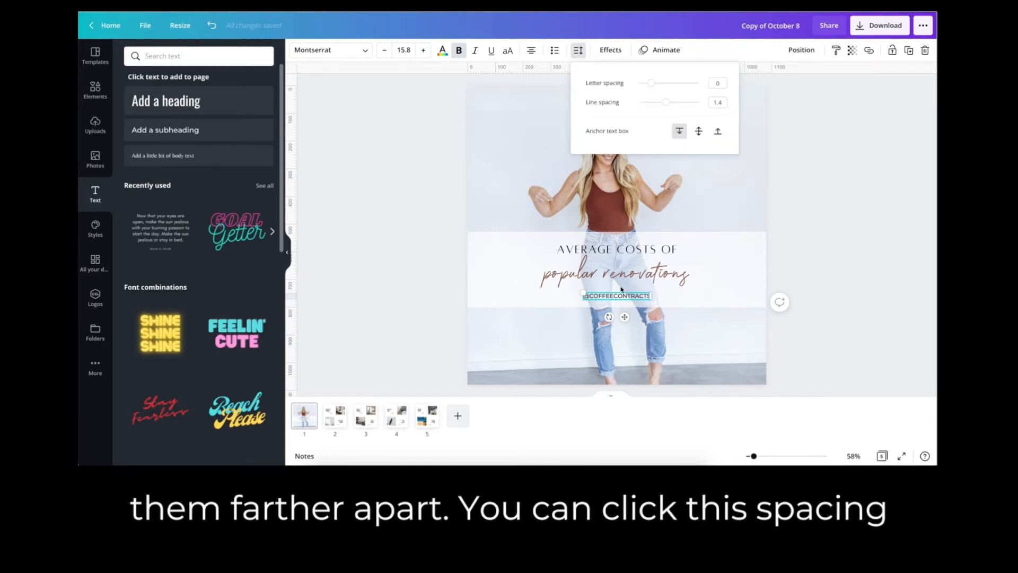
{"action": "left_click", "coordinate": [578, 51]}
{"action": "left_click", "coordinate": [577, 51]}
{"action": "left_click_drag", "start_coordinate": [651, 83], "coordinate": [669, 88]}
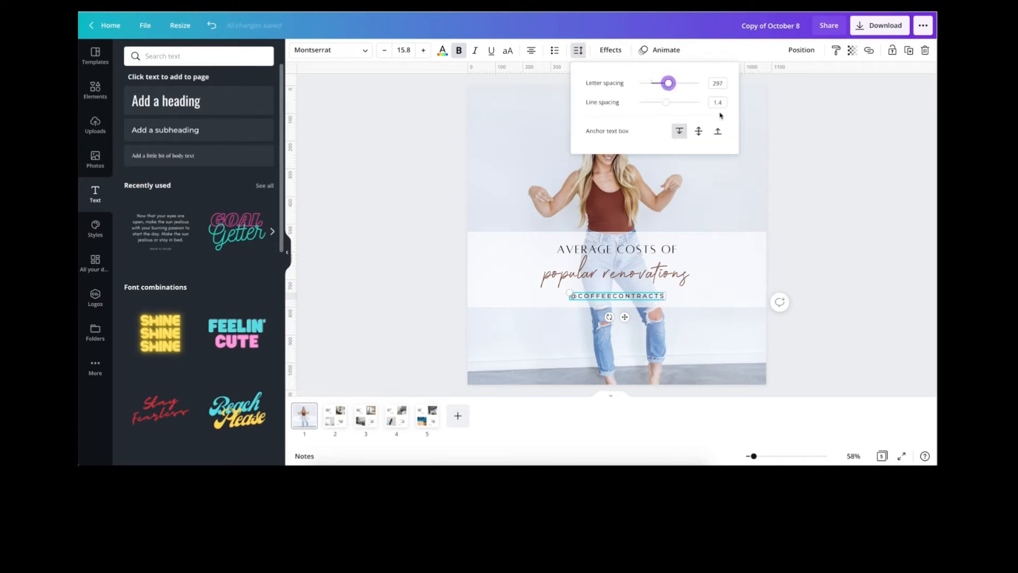
{"action": "left_click", "coordinate": [826, 158]}
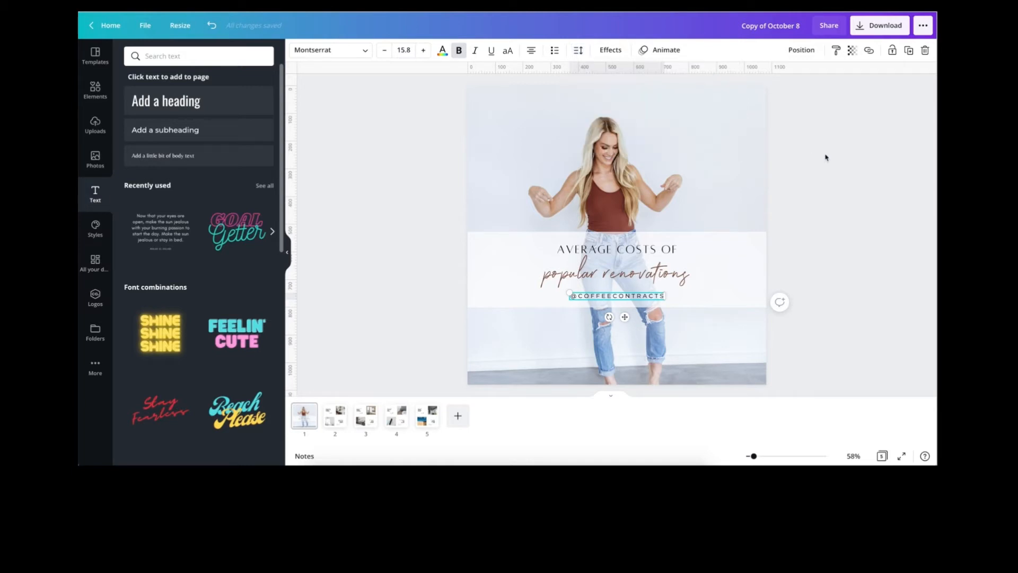
{"action": "left_click", "coordinate": [851, 51]}
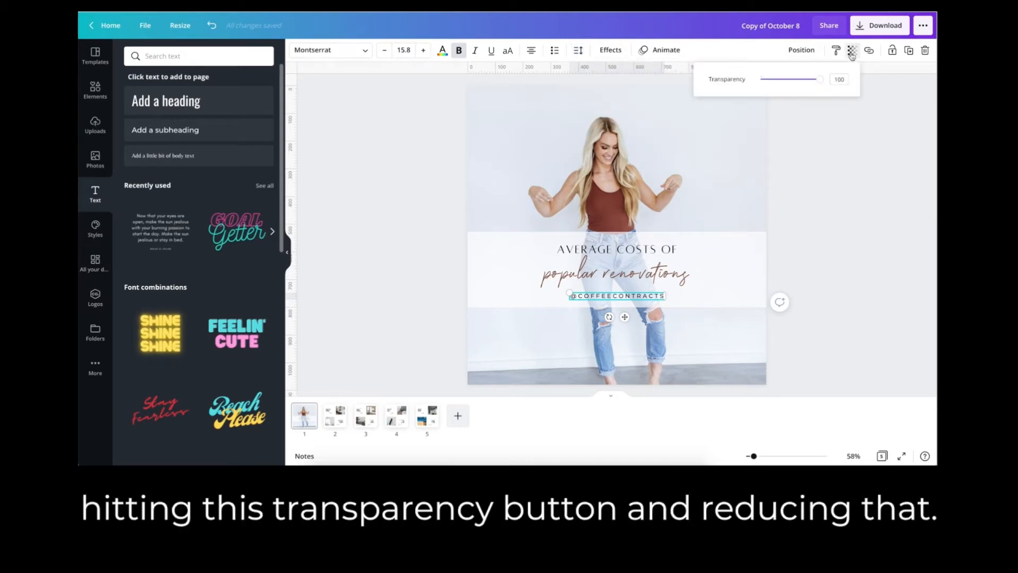
{"action": "left_click_drag", "start_coordinate": [820, 80], "coordinate": [783, 79]}
{"action": "left_click", "coordinate": [846, 203]}
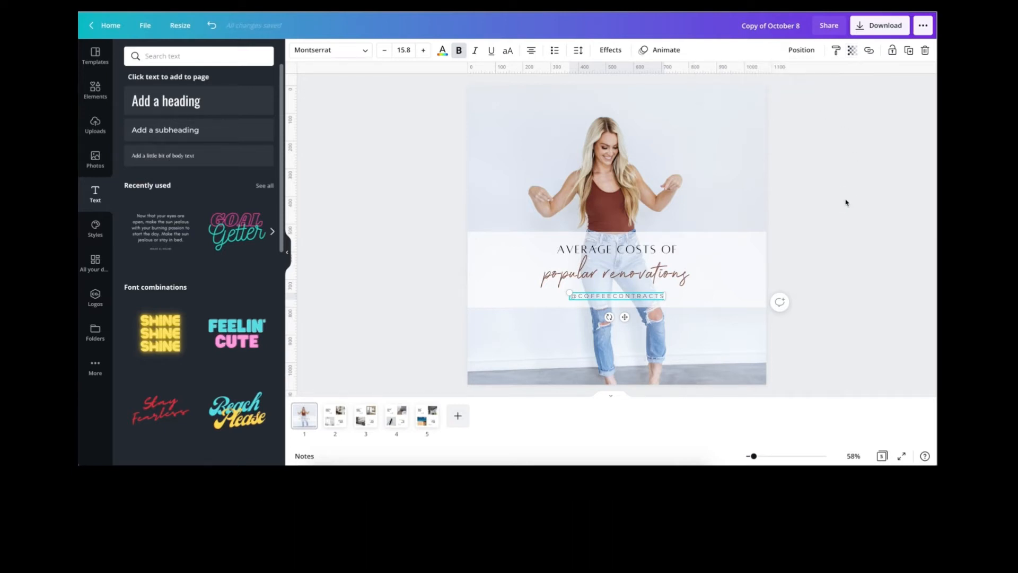
{"action": "left_click", "coordinate": [847, 202]}
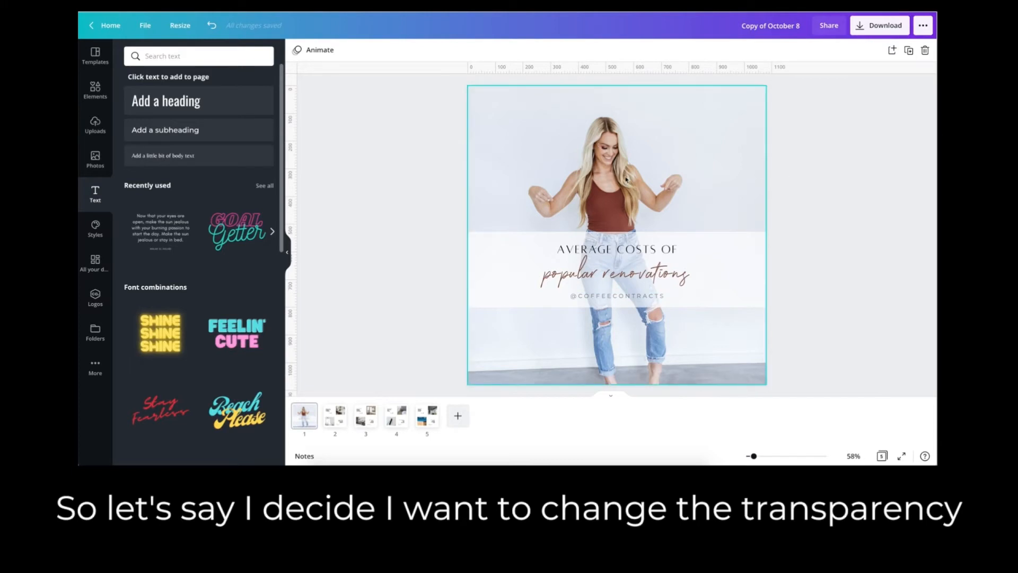
Try stretching the white band over the whole cover page and adjusting its transparency.
{"action": "left_click", "coordinate": [533, 251]}
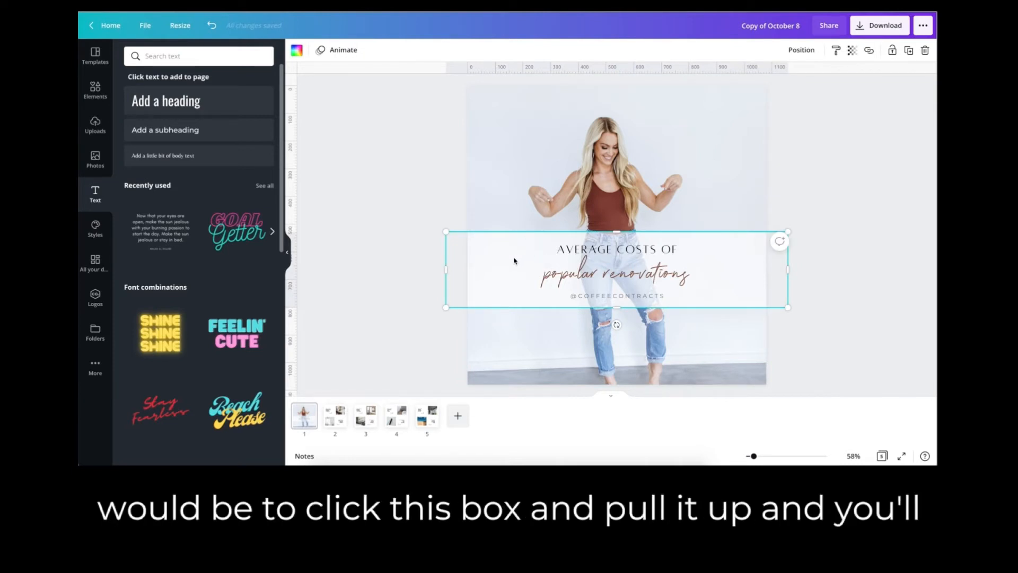
{"action": "left_click_drag", "start_coordinate": [513, 226], "coordinate": [518, 78]}
{"action": "left_click_drag", "start_coordinate": [489, 306], "coordinate": [498, 390]}
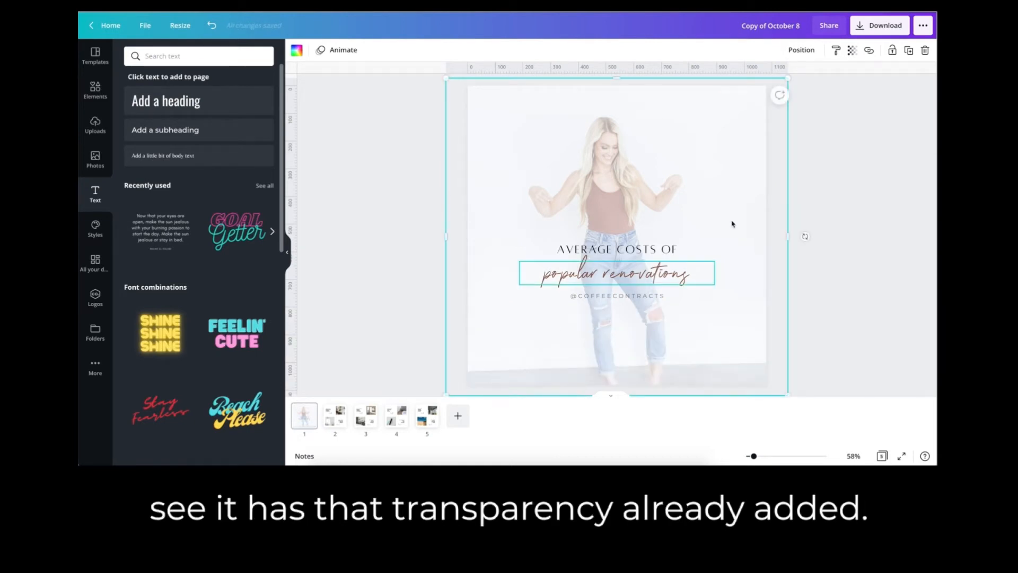
{"action": "left_click", "coordinate": [852, 51]}
{"action": "mouse_move", "coordinate": [805, 80]}
{"action": "left_mouse_down"}
{"action": "mouse_move", "coordinate": [836, 79]}
{"action": "mouse_move", "coordinate": [767, 83]}
{"action": "mouse_move", "coordinate": [812, 80]}
{"action": "left_mouse_up"}
Delete the white overlay from the cover page and set the background photo's transparency to 30.
{"action": "left_click", "coordinate": [926, 51]}
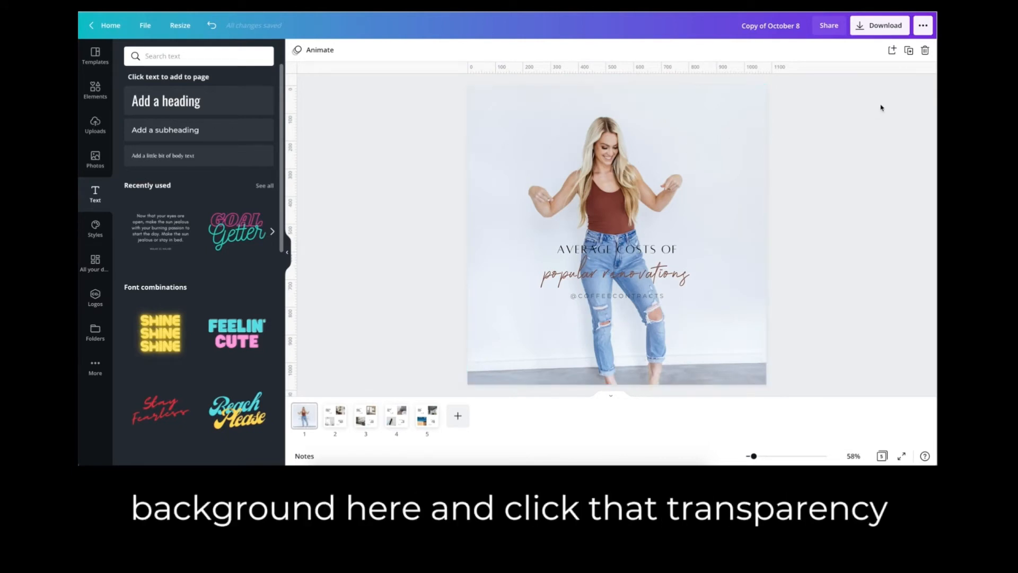
{"action": "left_click", "coordinate": [710, 130]}
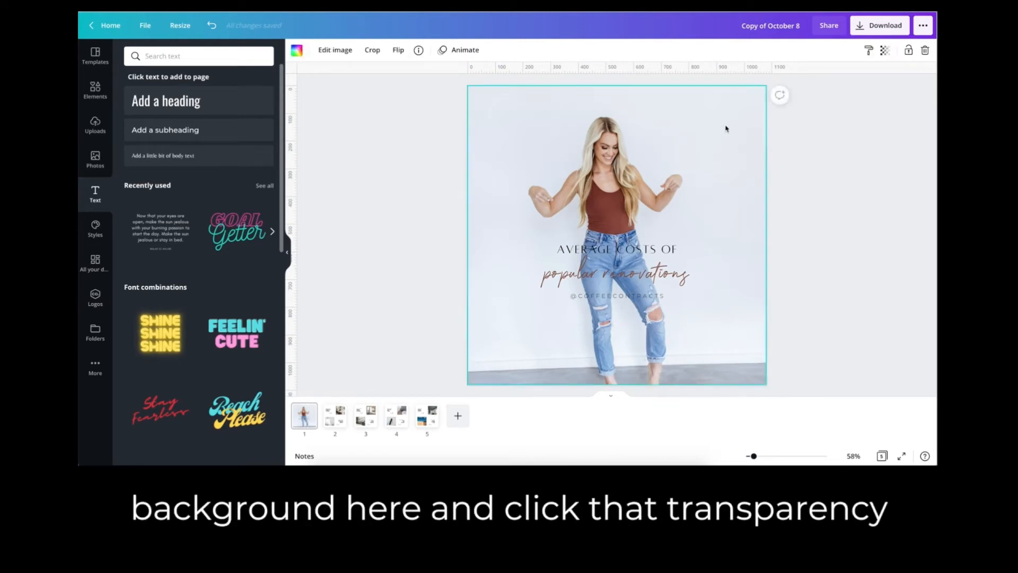
{"action": "left_click", "coordinate": [884, 50]}
{"action": "left_click_drag", "start_coordinate": [856, 80], "coordinate": [815, 86]}
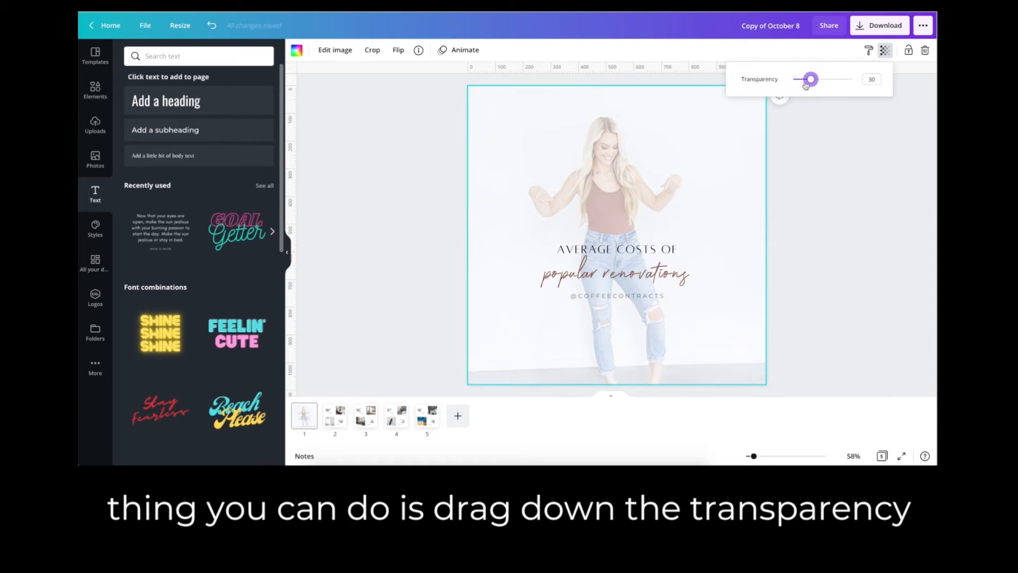
Preview the document's rust brown and white behind the faded cover photo and set the background color to black.
{"action": "left_click", "coordinate": [296, 51]}
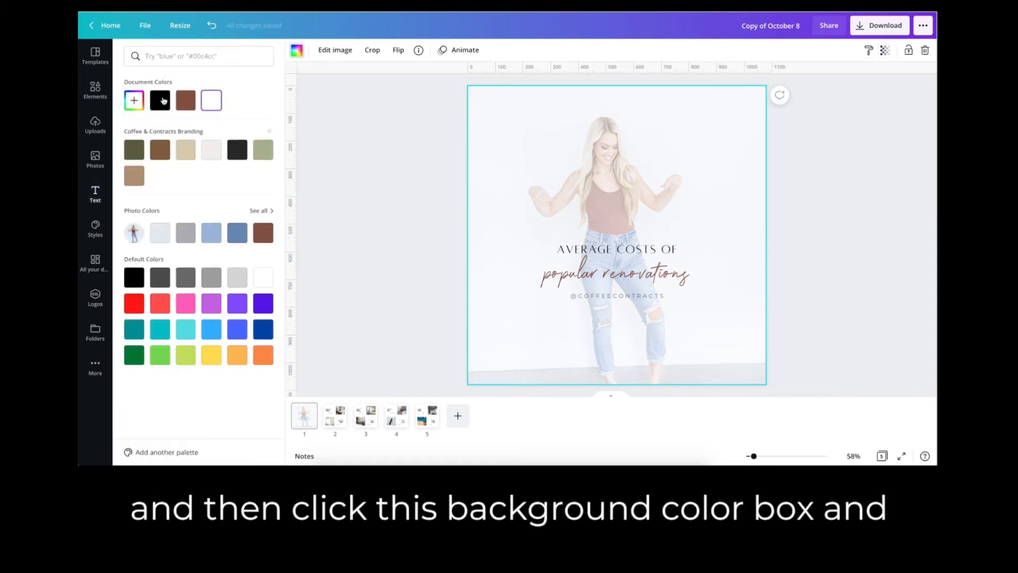
{"action": "left_click", "coordinate": [164, 100]}
{"action": "left_click", "coordinate": [186, 100]}
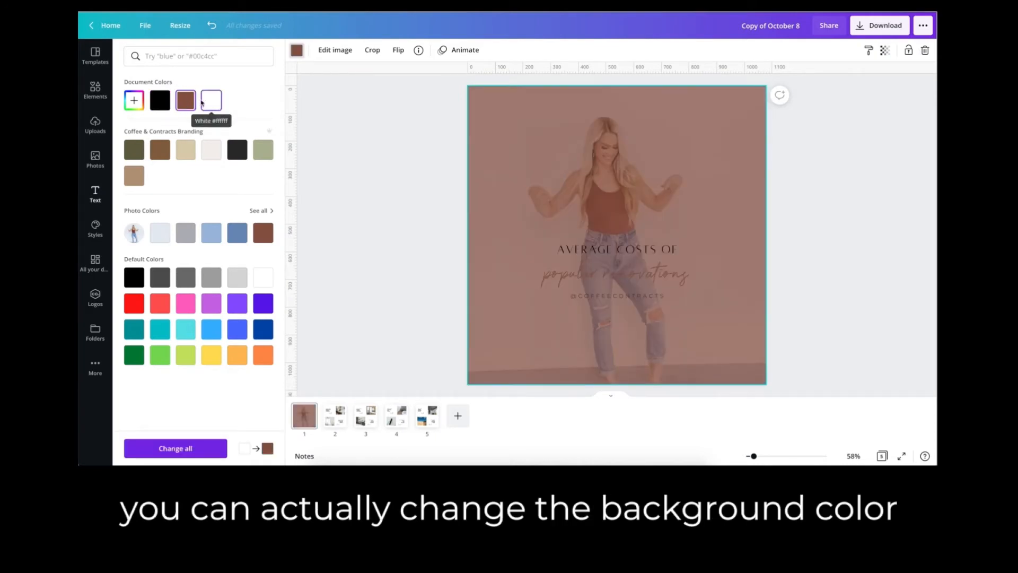
{"action": "left_click", "coordinate": [205, 102]}
{"action": "left_click", "coordinate": [166, 106]}
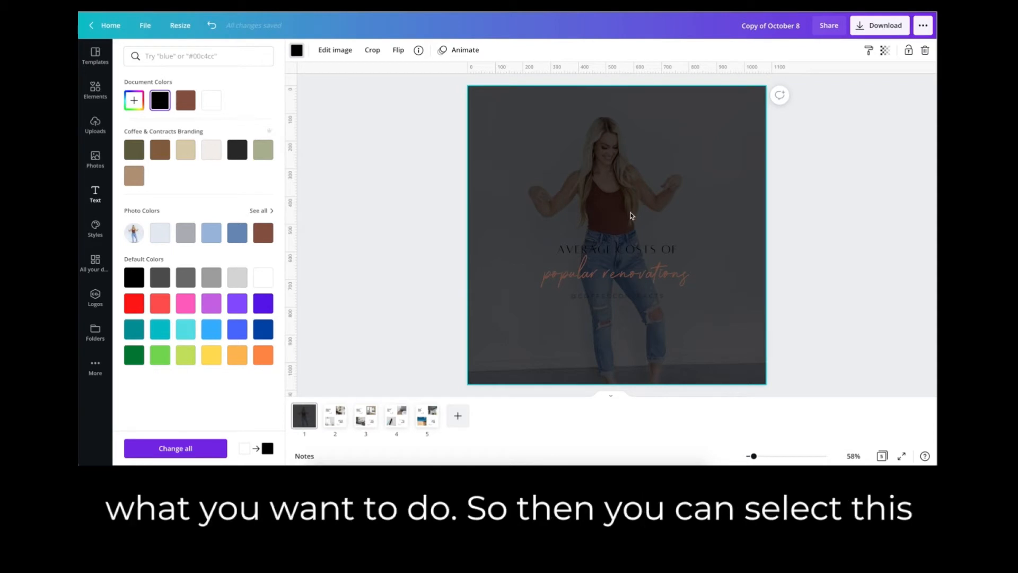
Recolor all three text lines on the cover page with the document's white.
{"action": "left_click", "coordinate": [618, 297]}
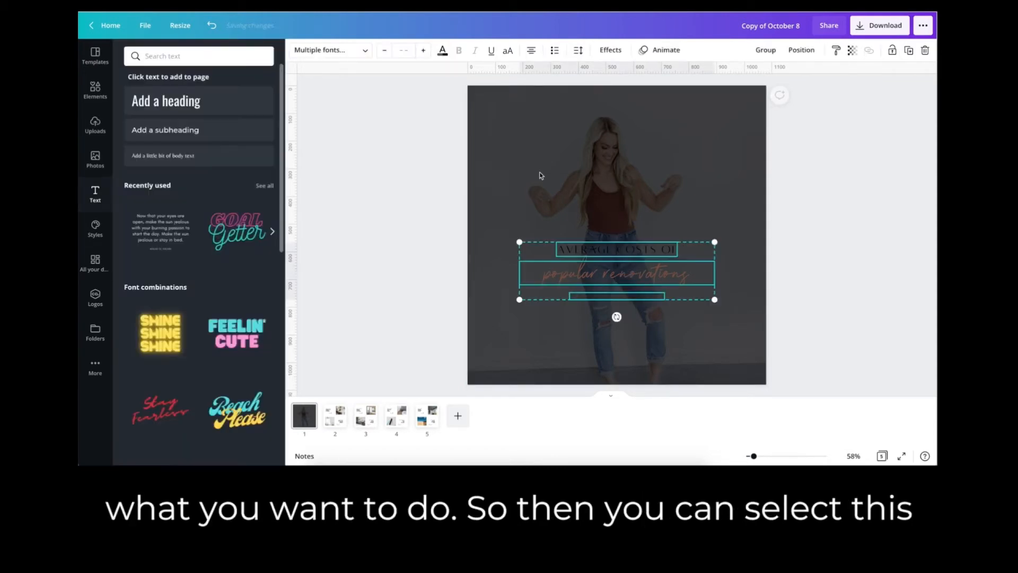
{"action": "left_click", "coordinate": [442, 51]}
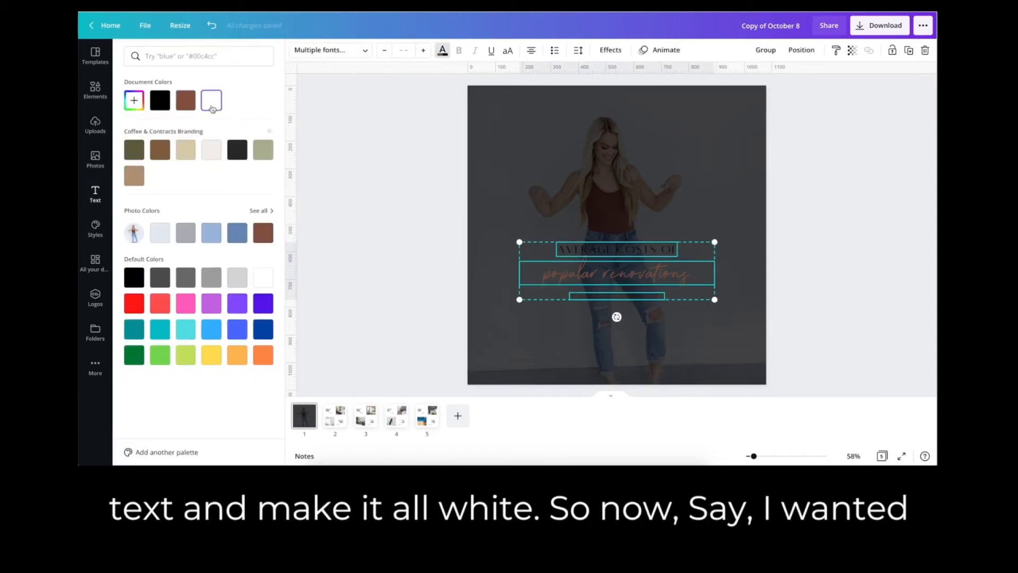
{"action": "left_click", "coordinate": [211, 106]}
{"action": "left_click", "coordinate": [416, 233]}
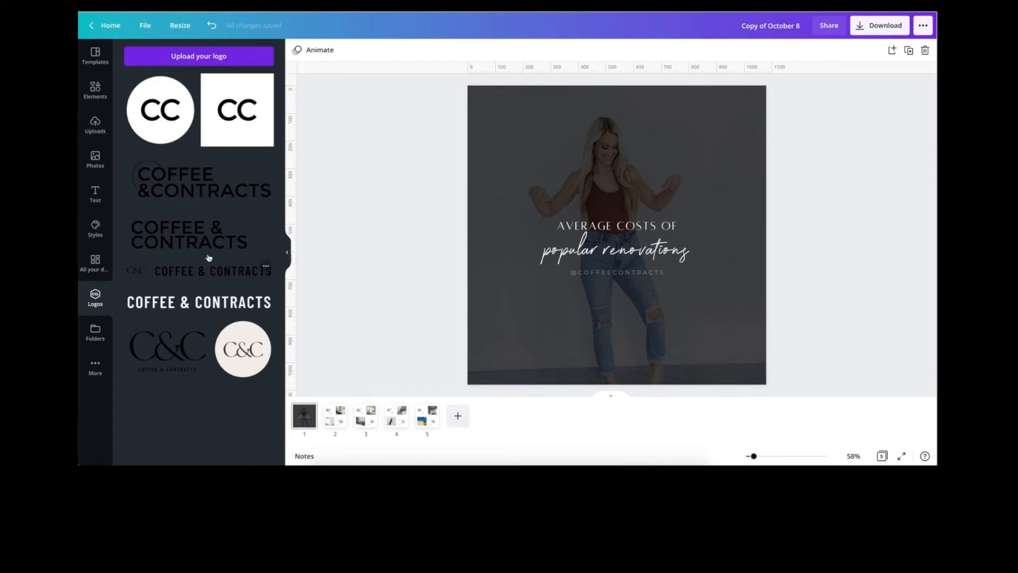
Lock the cover page's background photo so that a logo can be placed on top of it.
{"action": "left_click_drag", "start_coordinate": [170, 308], "coordinate": [331, 273]}
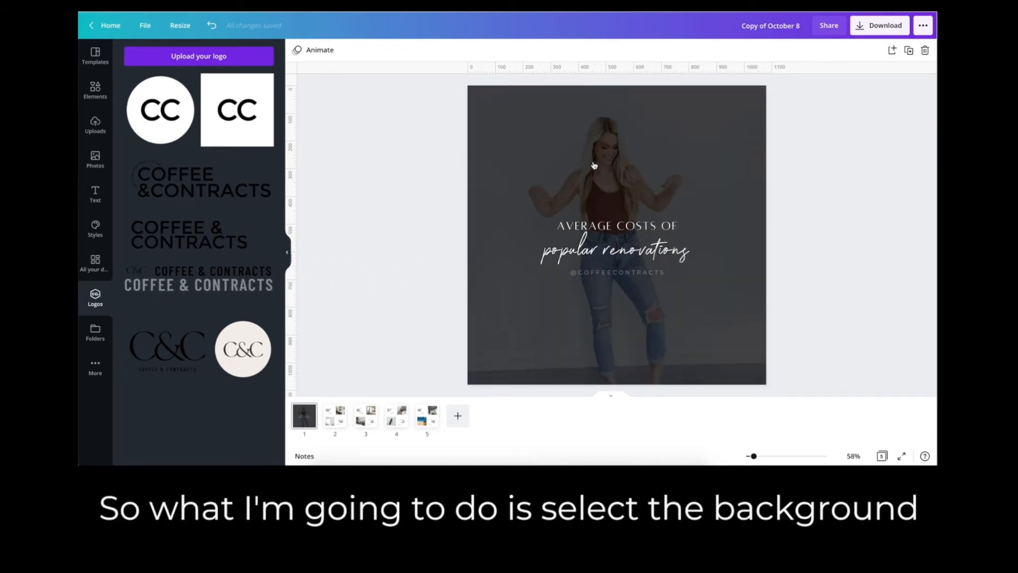
{"action": "left_click", "coordinate": [640, 144]}
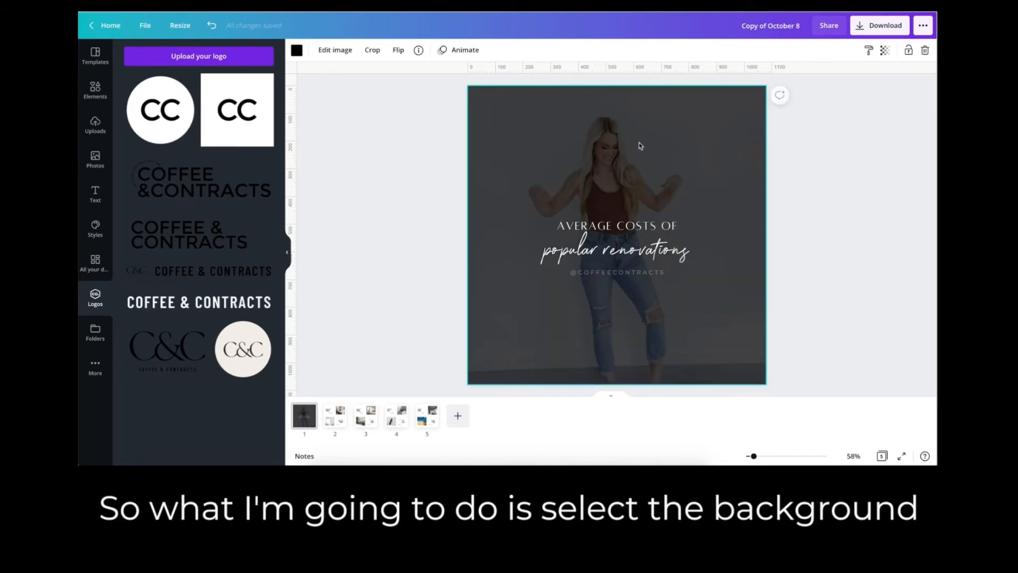
{"action": "left_click", "coordinate": [908, 51]}
{"action": "left_click", "coordinate": [370, 131]}
Add the white COFFEE & CONTRACTS logo to the cover page, reduced in size and centered near the page's lower edge.
{"action": "left_click_drag", "start_coordinate": [198, 302], "coordinate": [557, 160]}
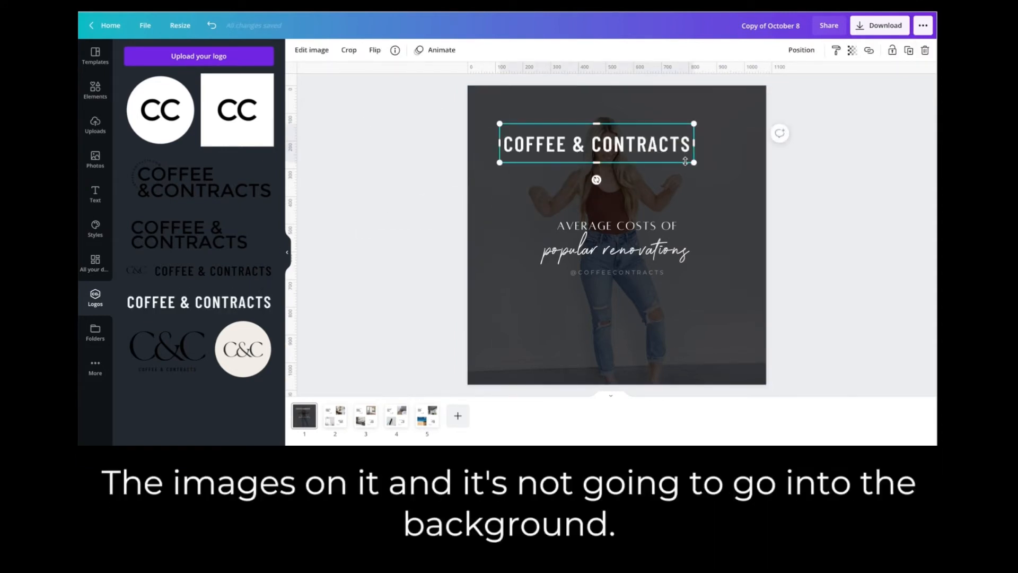
{"action": "left_click_drag", "start_coordinate": [653, 157], "coordinate": [626, 359]}
{"action": "left_click", "coordinate": [438, 199]}
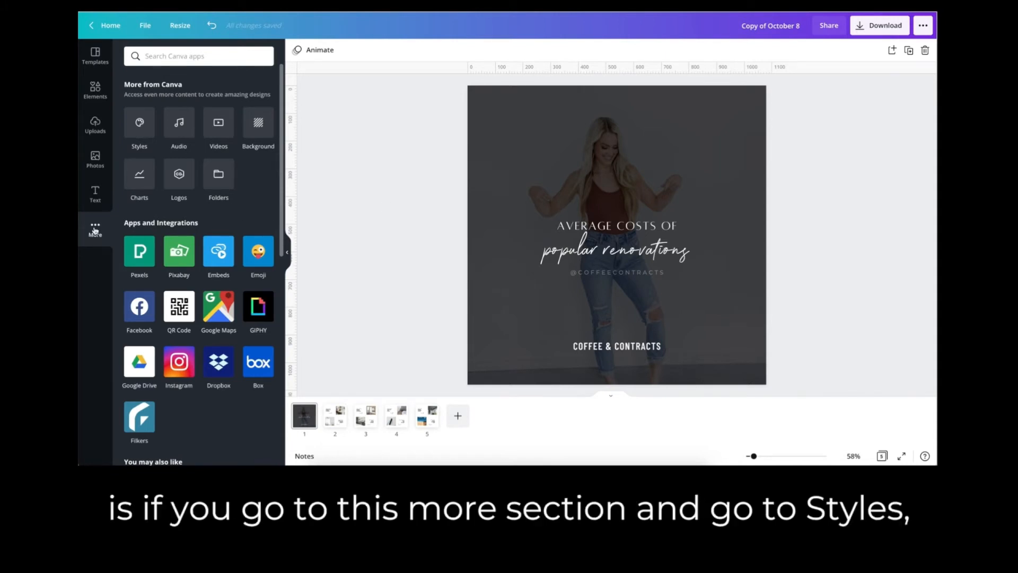
Apply the Hazelwood Powder color palette from the styles to all pages.
{"action": "left_click", "coordinate": [137, 126]}
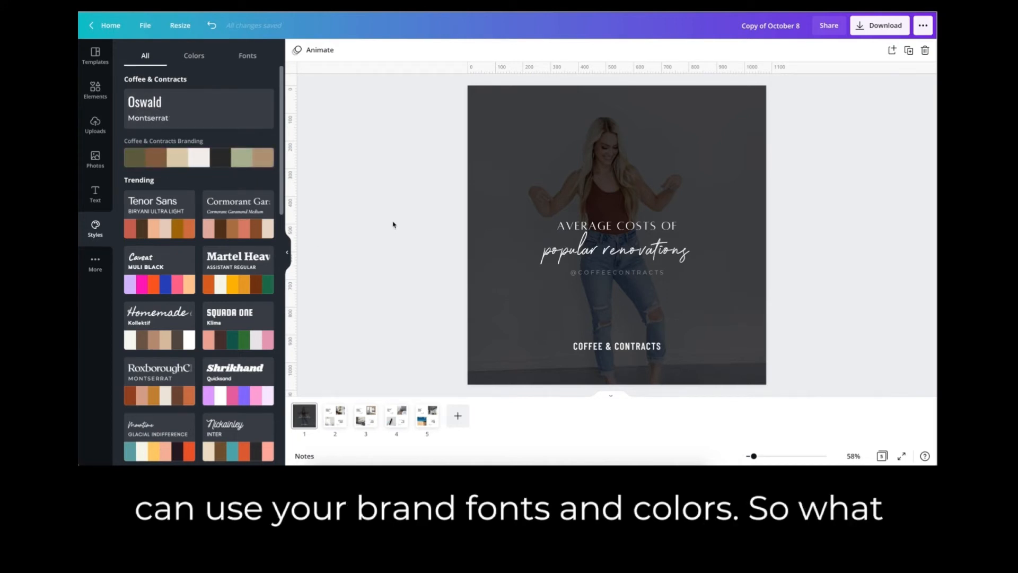
{"action": "left_click", "coordinate": [194, 57]}
{"action": "left_click", "coordinate": [250, 55]}
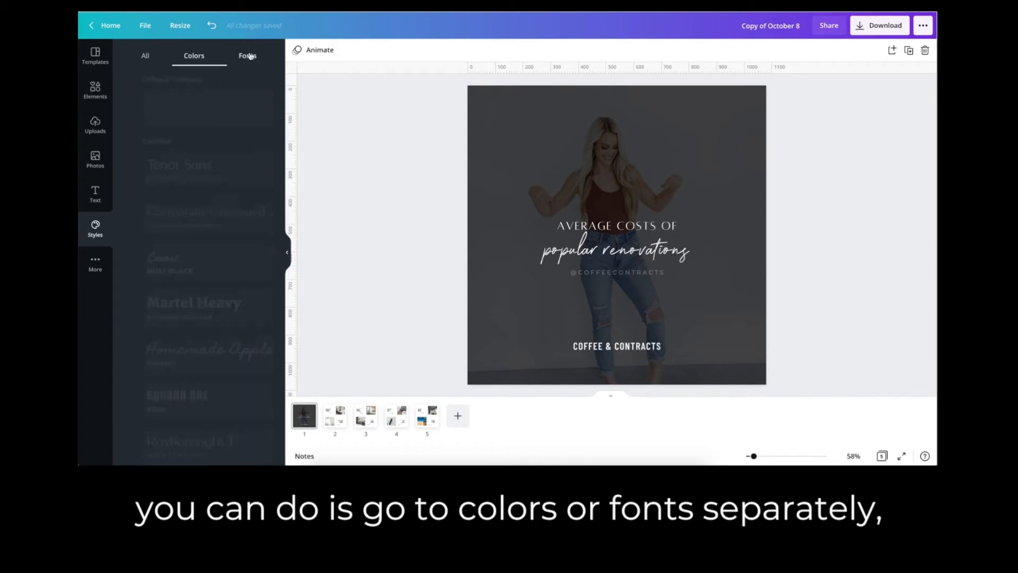
{"action": "left_click", "coordinate": [202, 55]}
{"action": "left_click", "coordinate": [145, 56]}
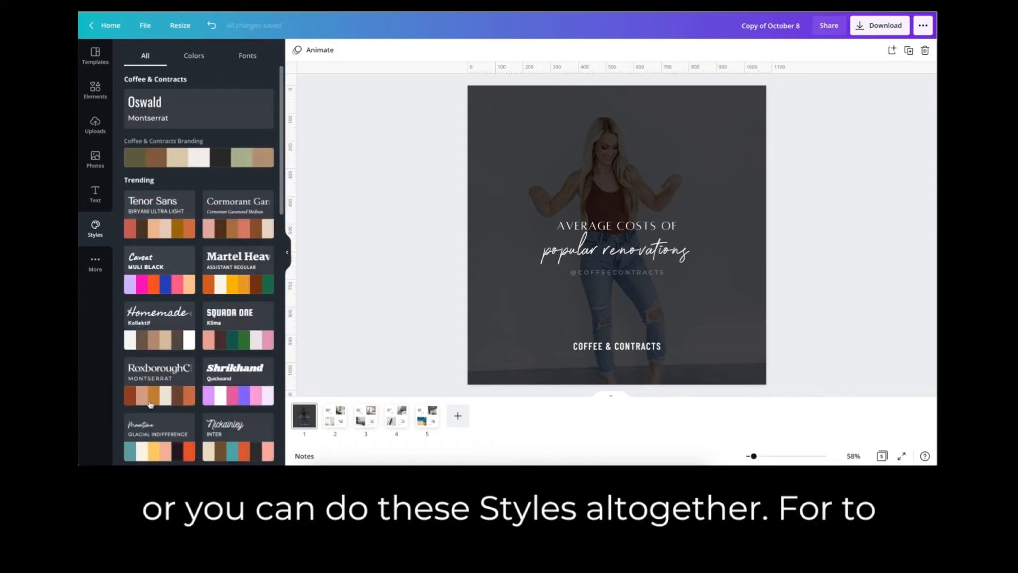
{"action": "left_click", "coordinate": [194, 57]}
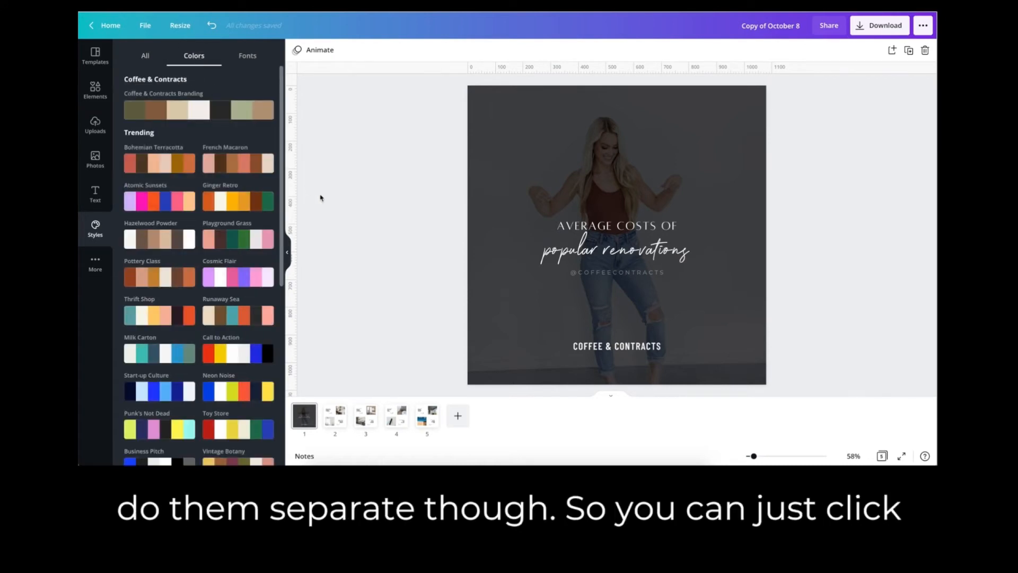
{"action": "left_click", "coordinate": [161, 243]}
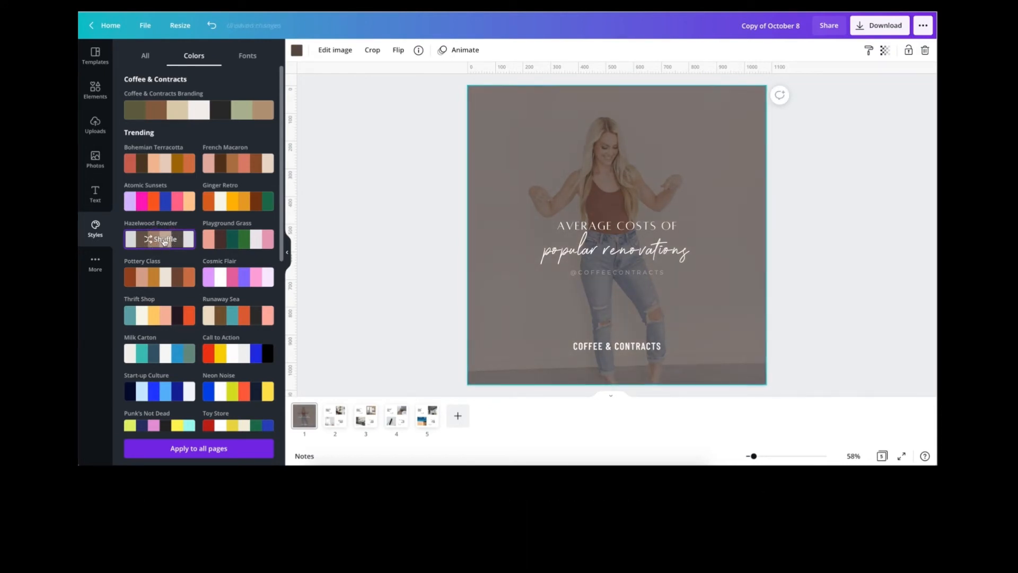
{"action": "left_click", "coordinate": [198, 451]}
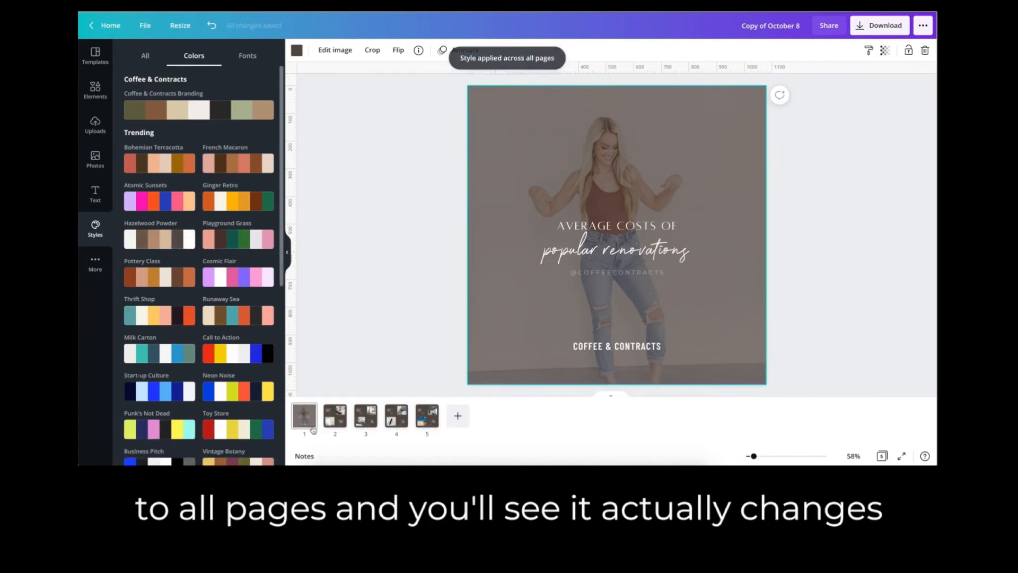
Review the applied palette on pages 2 through 5 and return to the cover page.
{"action": "left_click", "coordinate": [330, 419]}
{"action": "key", "text": "Right"}
{"action": "key", "text": "Right"}
{"action": "key", "text": "Right"}
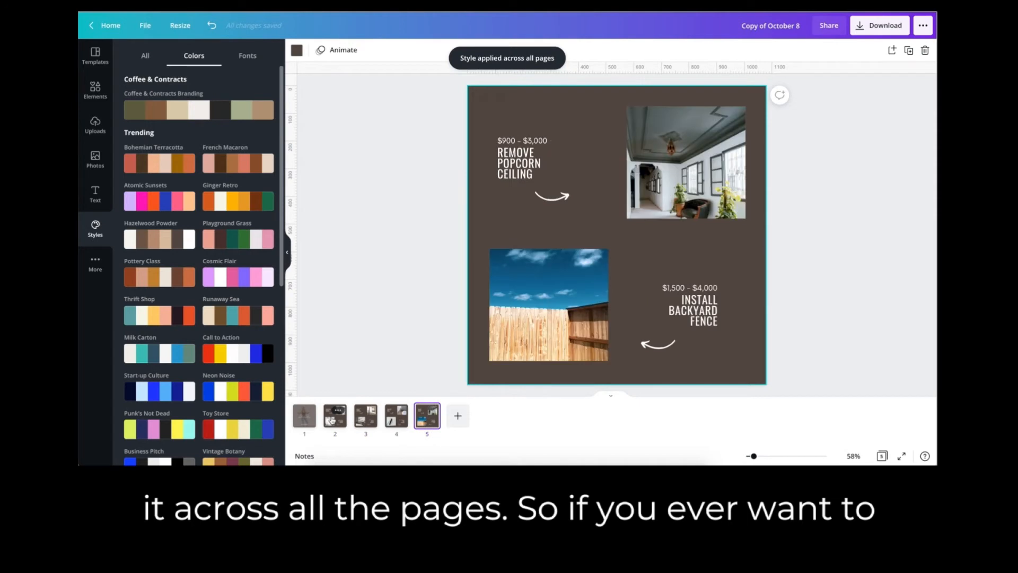
{"action": "key", "text": "Left"}
{"action": "key", "text": "Left"}
{"action": "key", "text": "Left"}
{"action": "key", "text": "Left"}
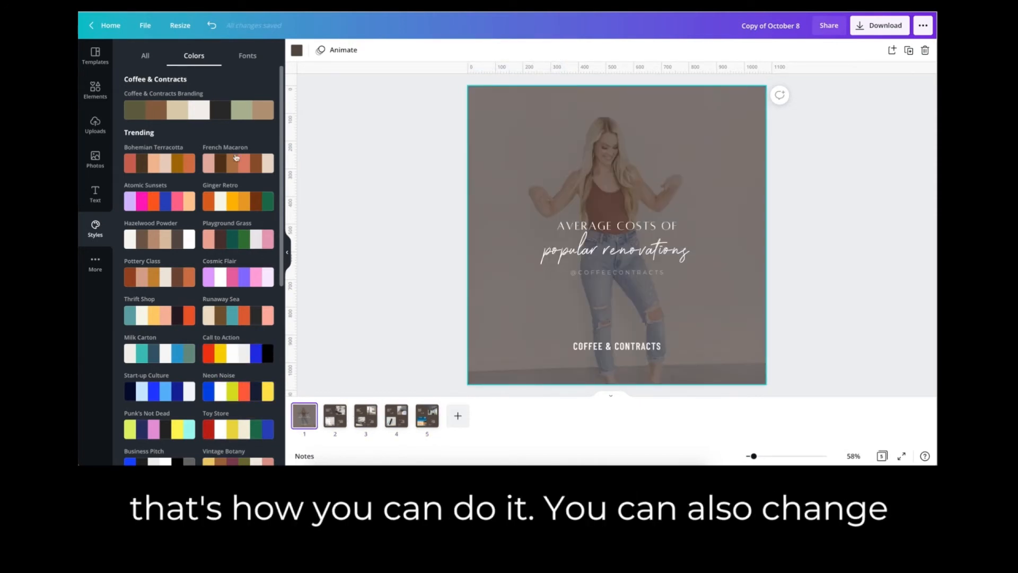
Try the Glacial Indifference and Barlow Thin font styles on the cover page and apply the HK Grotesk Bold style.
{"action": "left_click", "coordinate": [251, 57]}
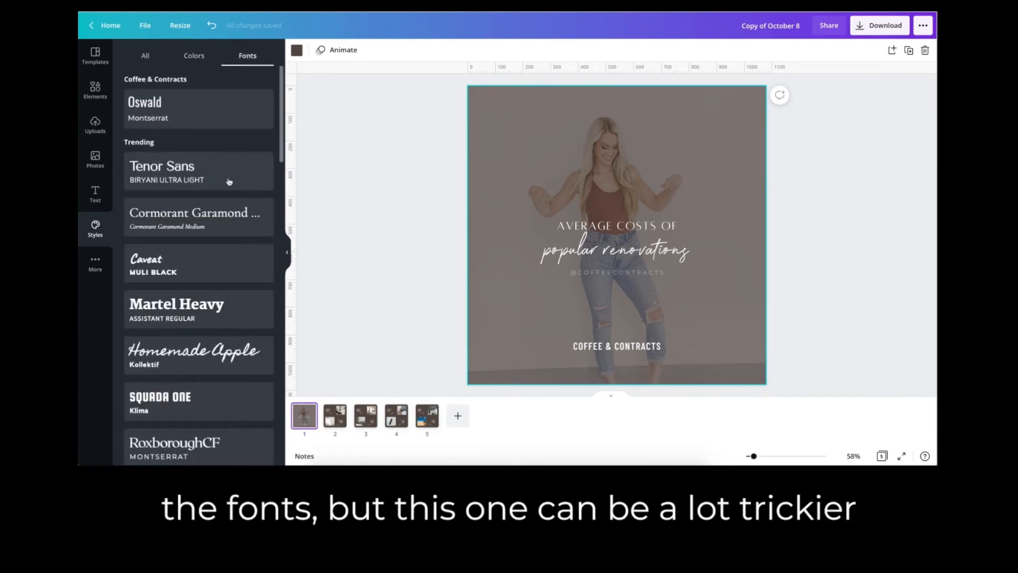
{"action": "scroll", "coordinate": [232, 253], "scroll_direction": "down", "scroll_amount": 5}
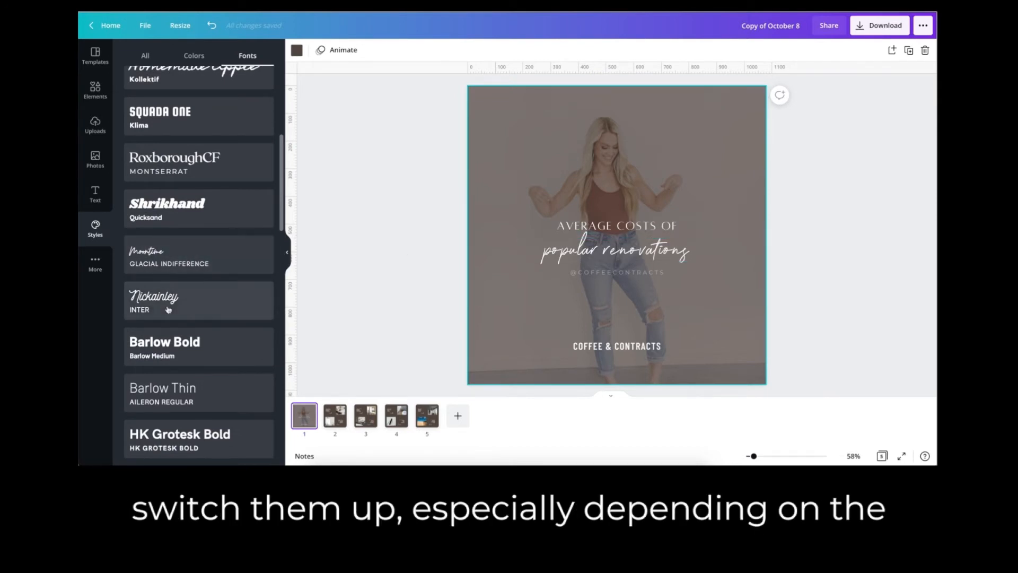
{"action": "left_click", "coordinate": [189, 265]}
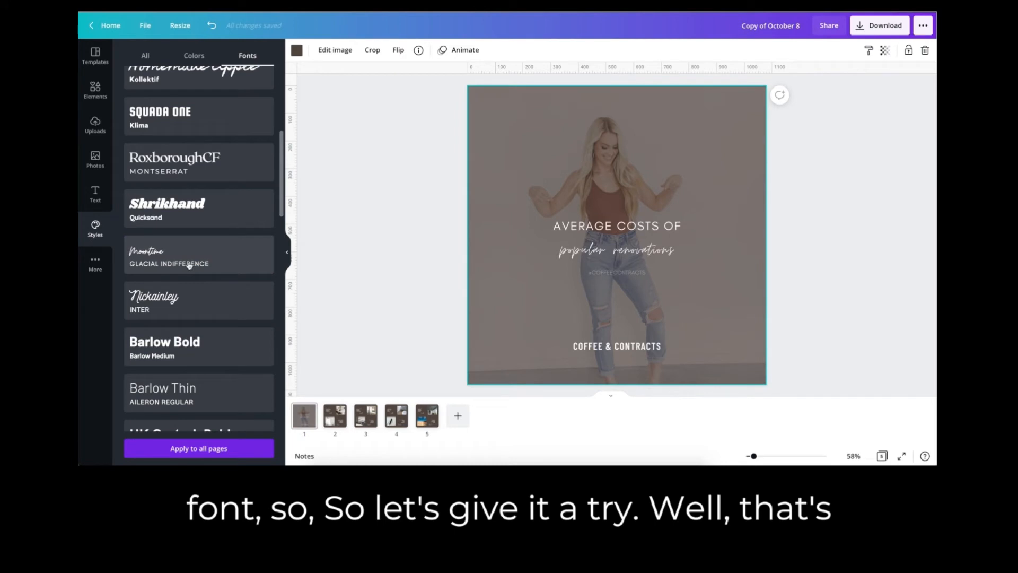
{"action": "left_click", "coordinate": [209, 395]}
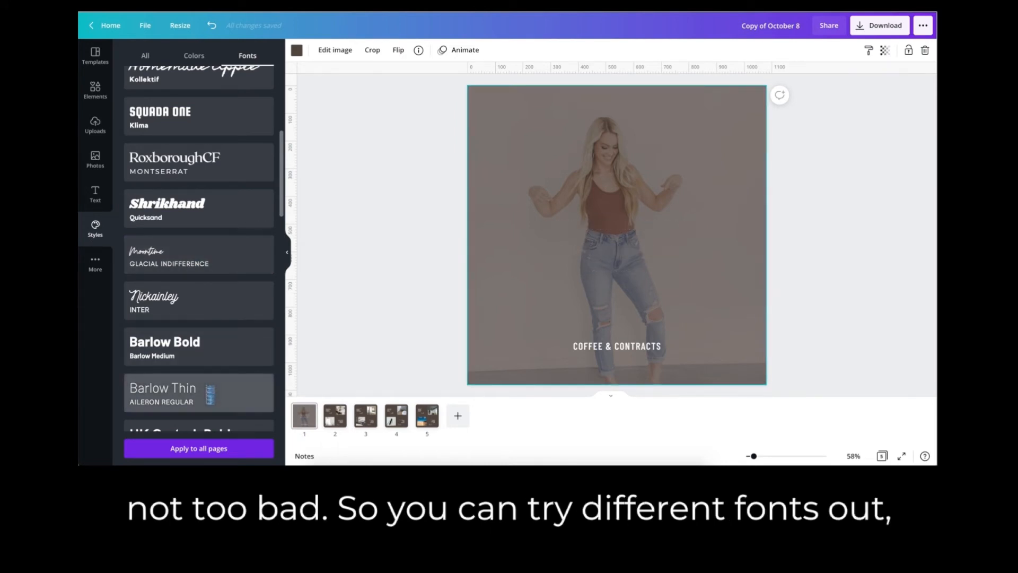
{"action": "scroll", "coordinate": [205, 371], "scroll_direction": "down", "scroll_amount": 3}
{"action": "left_click", "coordinate": [192, 280]}
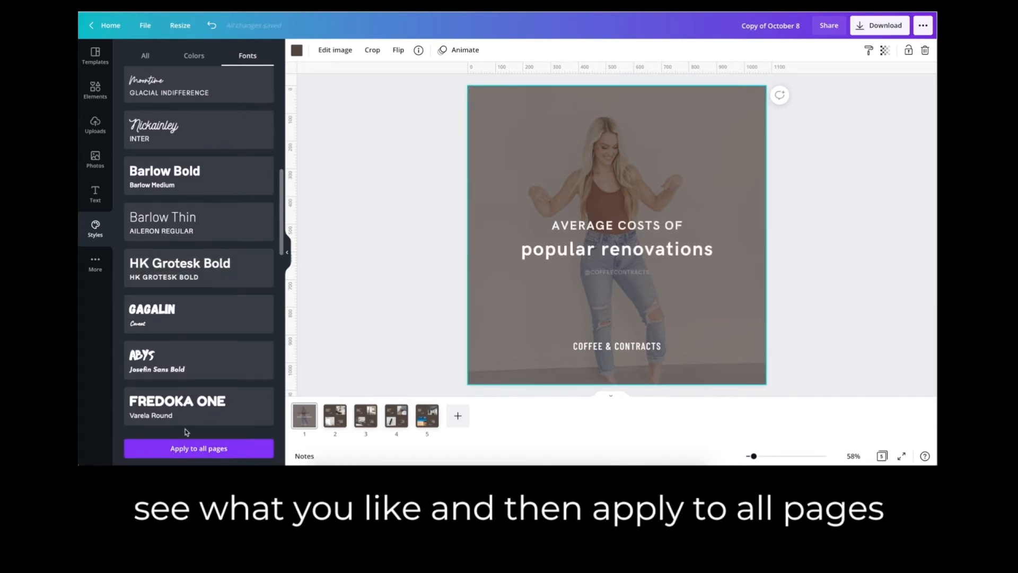
Undo the trial font styles on the cover page to restore its original fonts.
{"action": "left_click", "coordinate": [212, 26]}
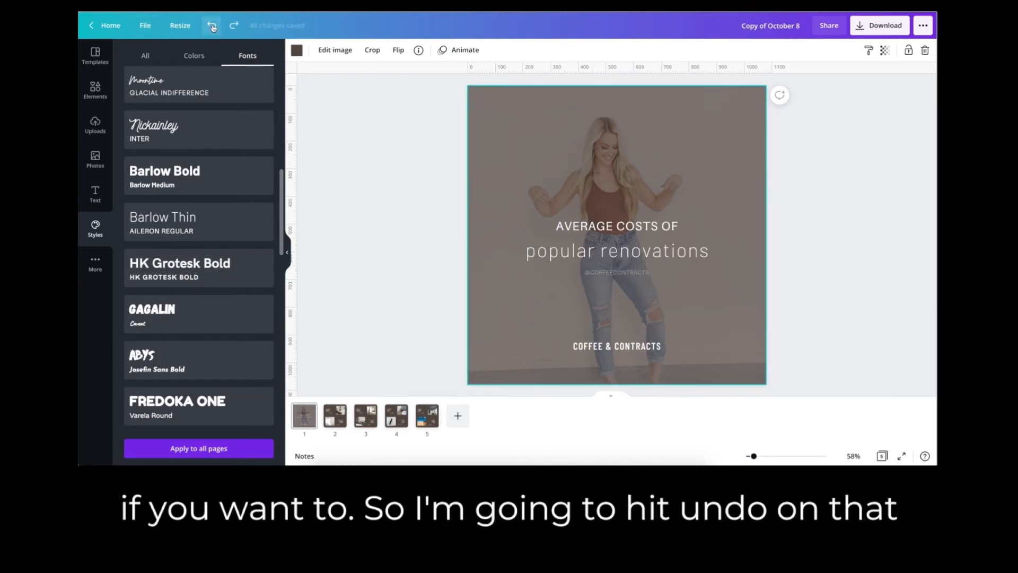
{"action": "left_click", "coordinate": [212, 27]}
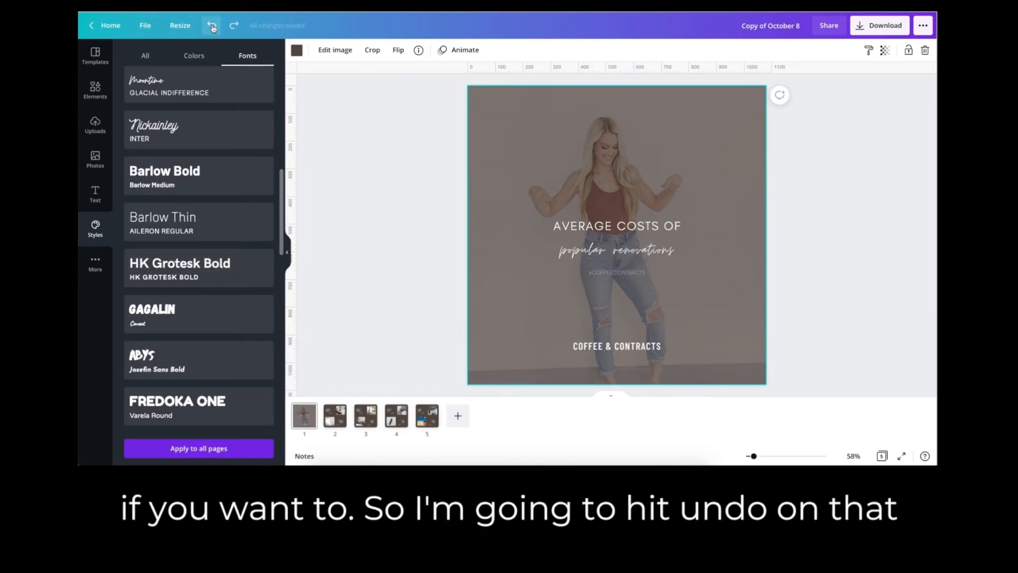
{"action": "left_click", "coordinate": [426, 201]}
{"action": "left_click", "coordinate": [288, 254]}
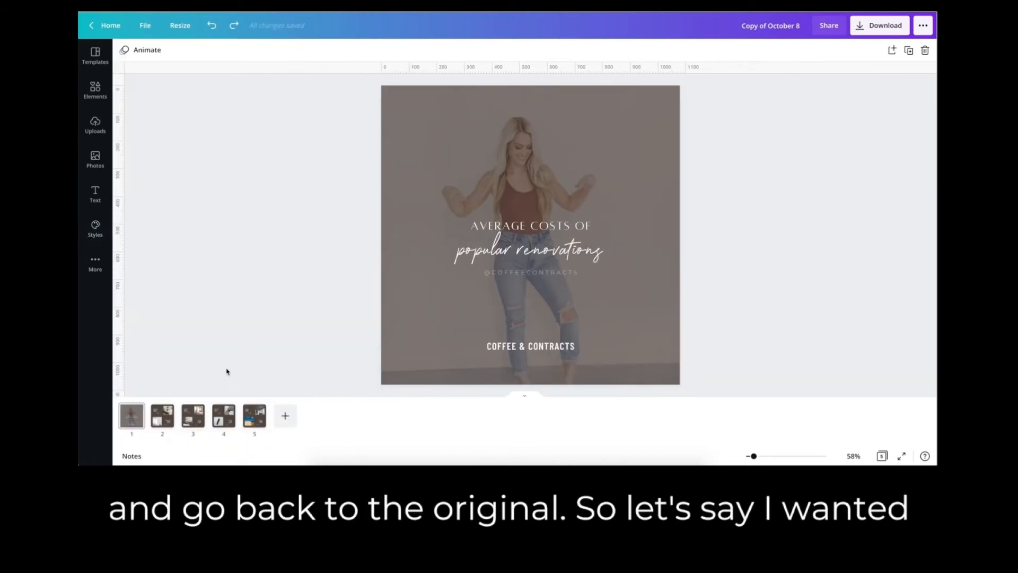
Add a blank sixth page and move a duplicate of the cover's COFFEE & CONTRACTS logo onto it, enlarged and centered near the lower edge.
{"action": "left_click", "coordinate": [283, 418]}
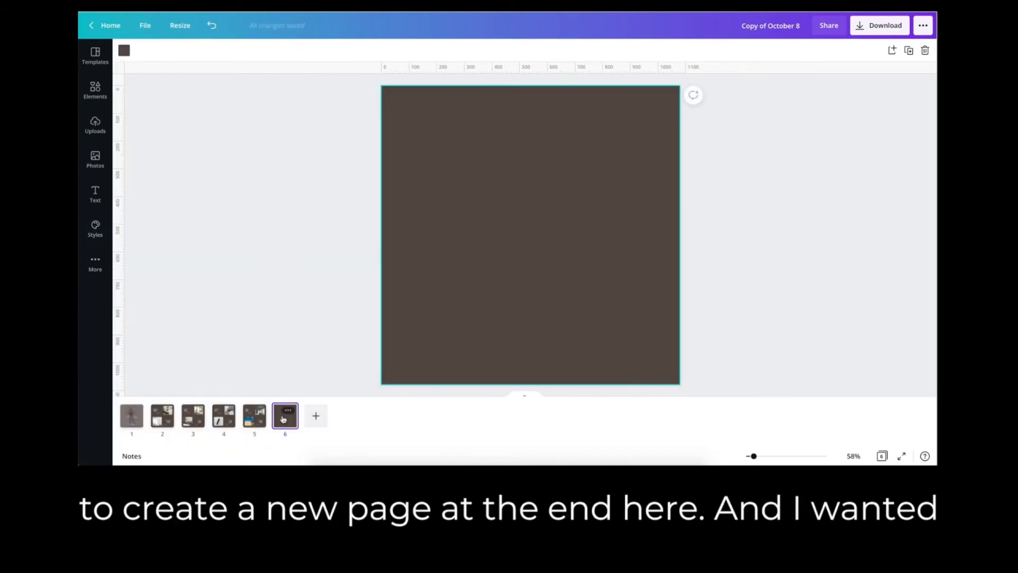
{"action": "left_click", "coordinate": [131, 419]}
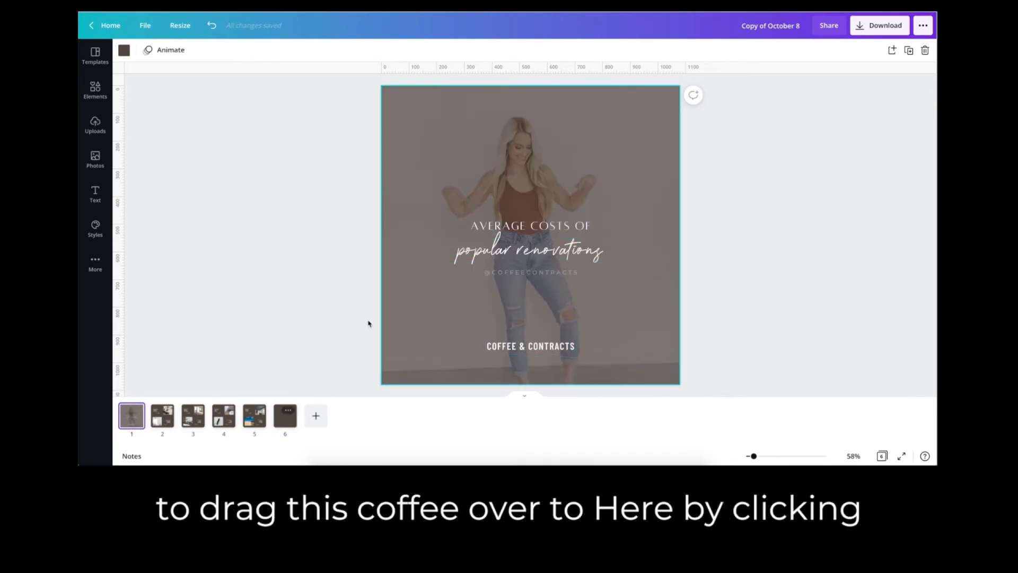
{"action": "left_click_drag", "start_coordinate": [609, 161], "coordinate": [423, 383]}
{"action": "mouse_move", "coordinate": [587, 241]}
{"action": "left_mouse_down"}
{"action": "mouse_move", "coordinate": [610, 252]}
{"action": "mouse_move", "coordinate": [469, 265]}
{"action": "mouse_move", "coordinate": [339, 345]}
{"action": "mouse_move", "coordinate": [286, 393]}
{"action": "mouse_move", "coordinate": [286, 422]}
{"action": "mouse_move", "coordinate": [582, 174]}
{"action": "mouse_move", "coordinate": [566, 196]}
{"action": "mouse_move", "coordinate": [570, 212]}
{"action": "mouse_move", "coordinate": [222, 318]}
{"action": "mouse_move", "coordinate": [141, 393]}
{"action": "mouse_move", "coordinate": [133, 415]}
{"action": "mouse_move", "coordinate": [191, 409]}
{"action": "mouse_move", "coordinate": [415, 274]}
{"action": "mouse_move", "coordinate": [604, 180]}
{"action": "mouse_move", "coordinate": [572, 219]}
{"action": "mouse_move", "coordinate": [570, 242]}
{"action": "left_mouse_up"}
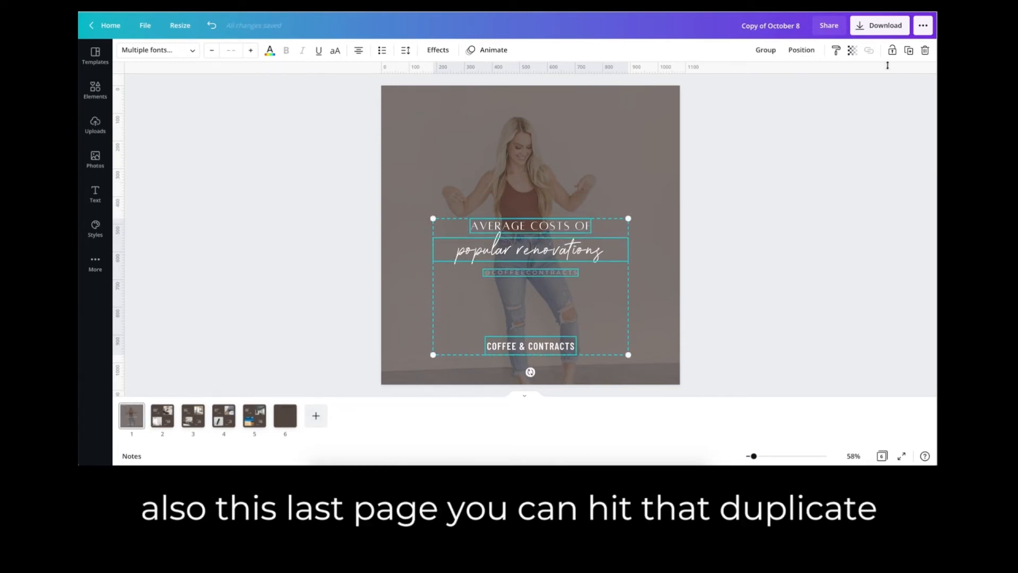
{"action": "left_click", "coordinate": [909, 51]}
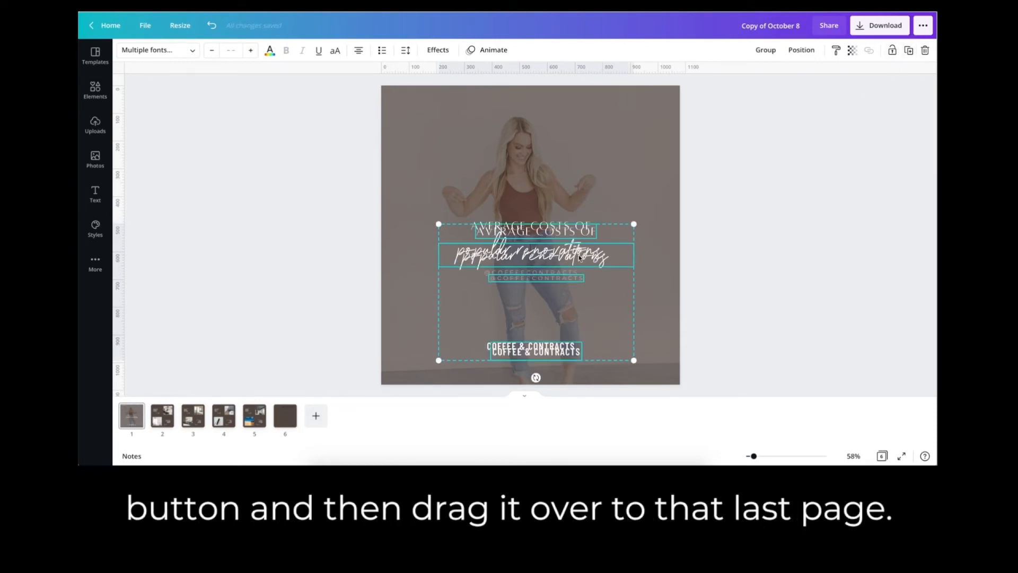
{"action": "left_click_drag", "start_coordinate": [552, 261], "coordinate": [287, 416]}
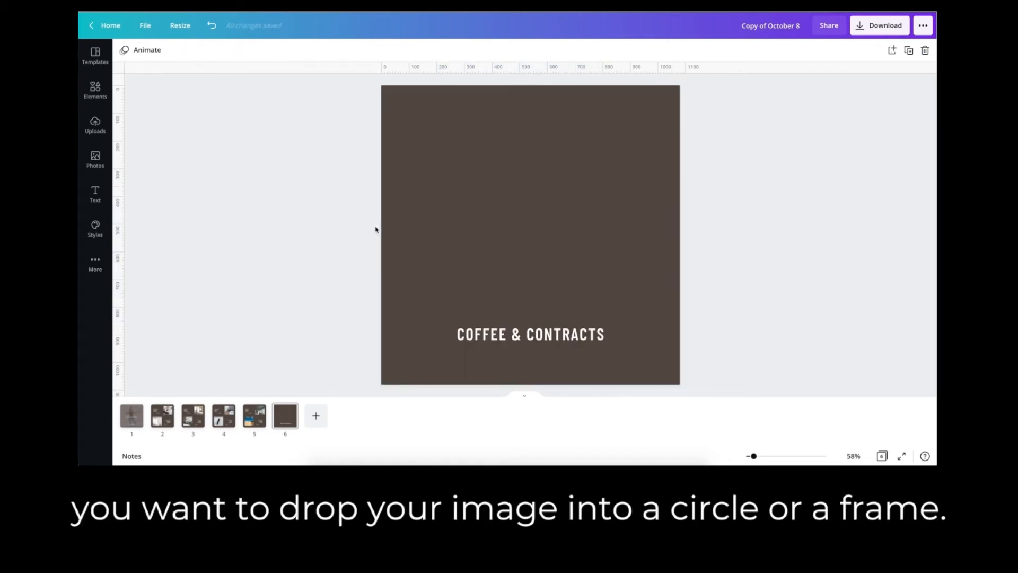
Add a circle frame centered above the logo on page 6 and fill it with the uploaded photo of the woman holding a book.
{"action": "left_click", "coordinate": [96, 91]}
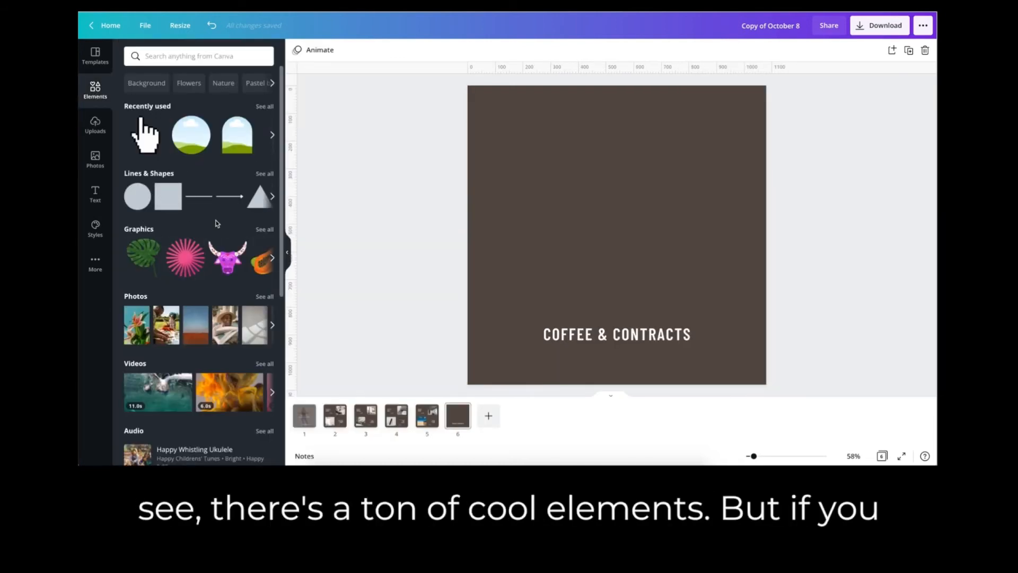
{"action": "scroll", "coordinate": [214, 228], "scroll_direction": "down", "scroll_amount": 5}
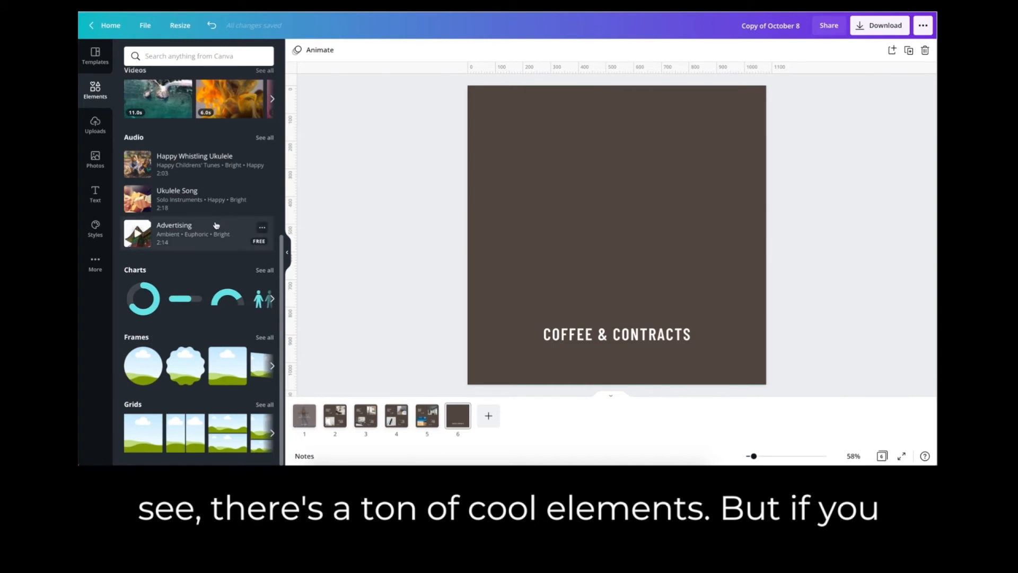
{"action": "left_click", "coordinate": [265, 338]}
{"action": "scroll", "coordinate": [259, 332], "scroll_direction": "down", "scroll_amount": 10}
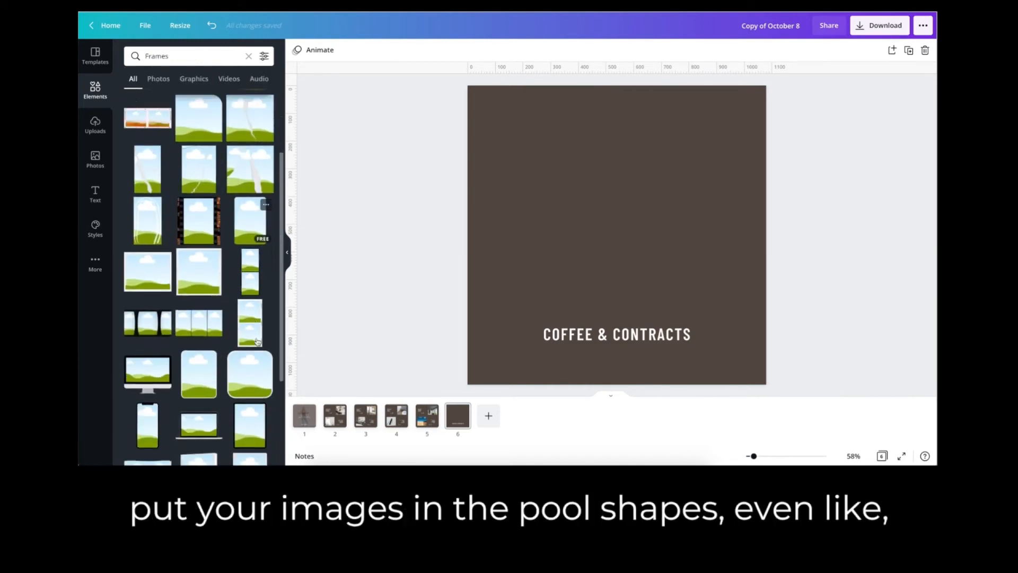
{"action": "scroll", "coordinate": [224, 324], "scroll_direction": "up", "scroll_amount": 4}
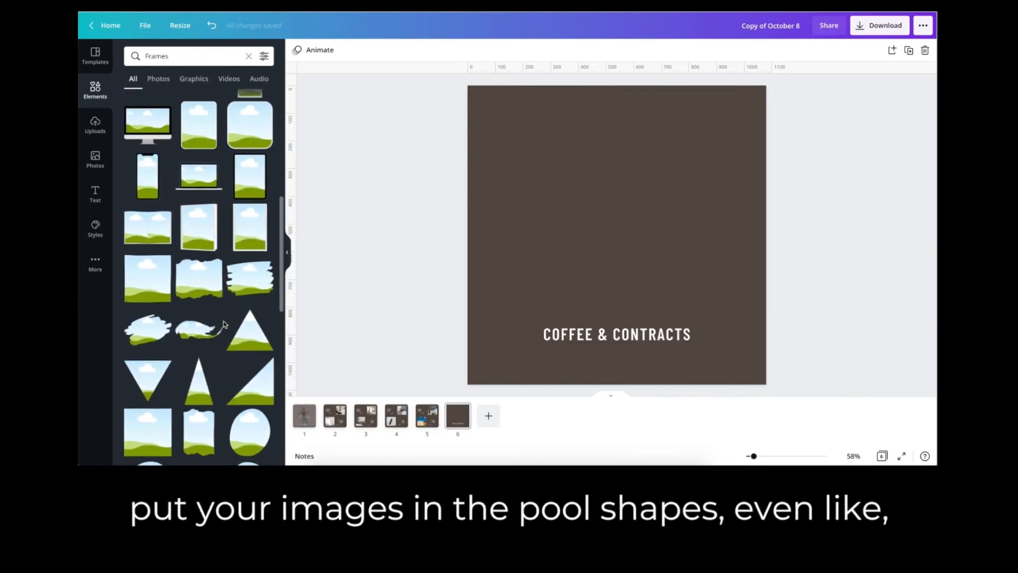
{"action": "scroll", "coordinate": [237, 265], "scroll_direction": "down", "scroll_amount": 10}
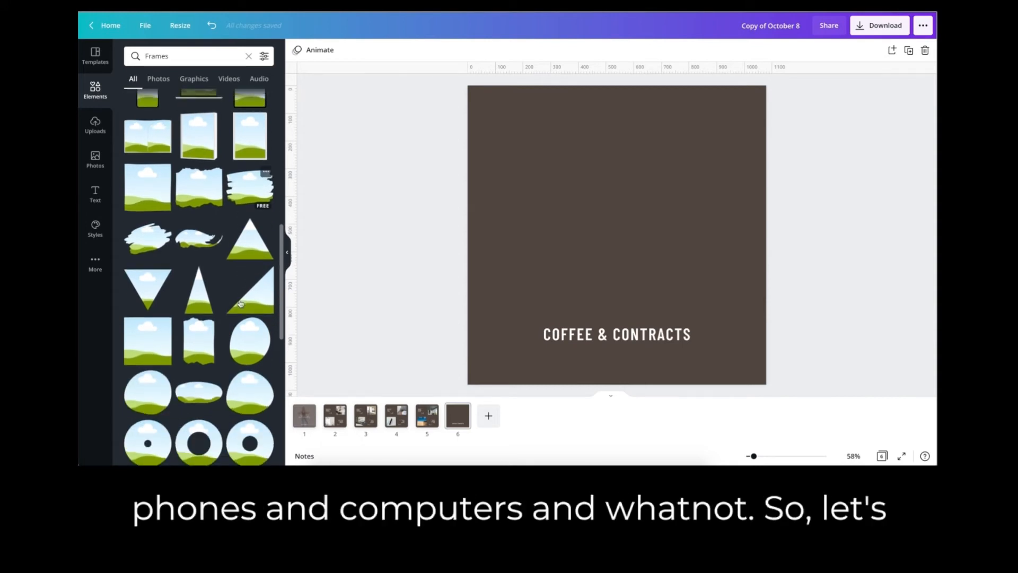
{"action": "scroll", "coordinate": [240, 304], "scroll_direction": "down", "scroll_amount": 2}
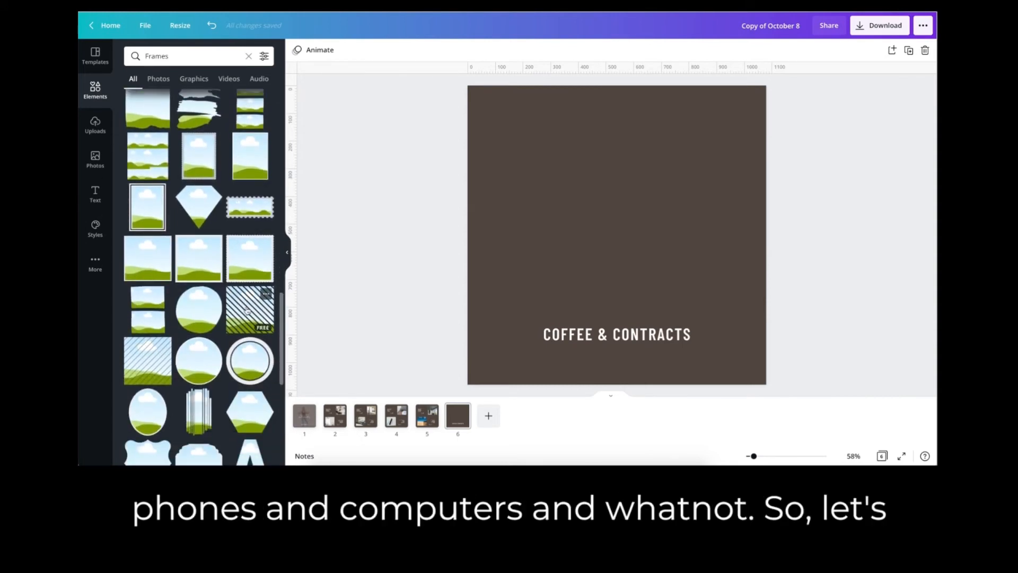
{"action": "scroll", "coordinate": [247, 310], "scroll_direction": "down", "scroll_amount": 10}
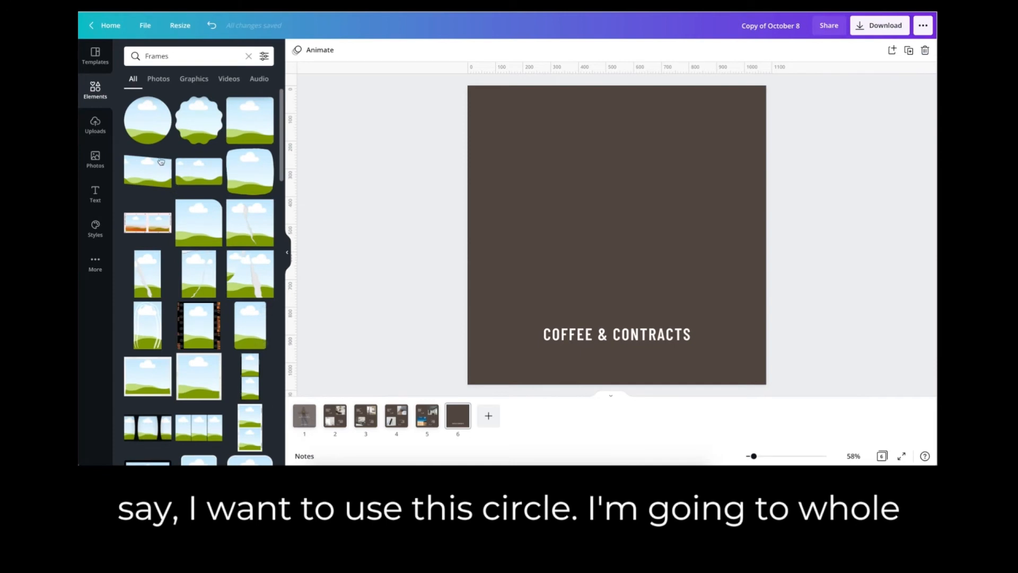
{"action": "left_click", "coordinate": [136, 135]}
{"action": "left_click_drag", "start_coordinate": [694, 312], "coordinate": [667, 291]}
{"action": "left_click_drag", "start_coordinate": [630, 237], "coordinate": [604, 244]}
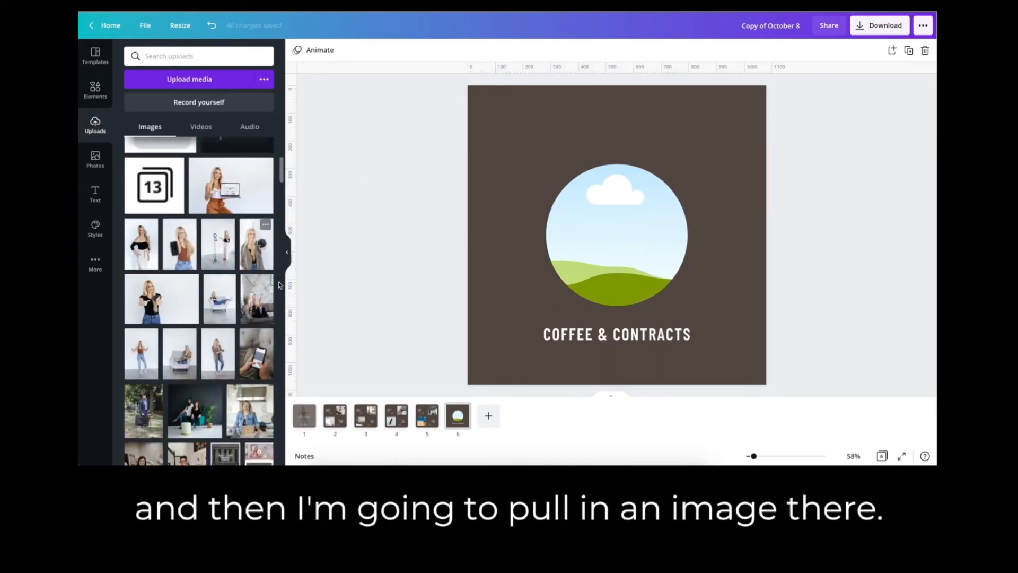
{"action": "left_click_drag", "start_coordinate": [265, 282], "coordinate": [614, 236]}
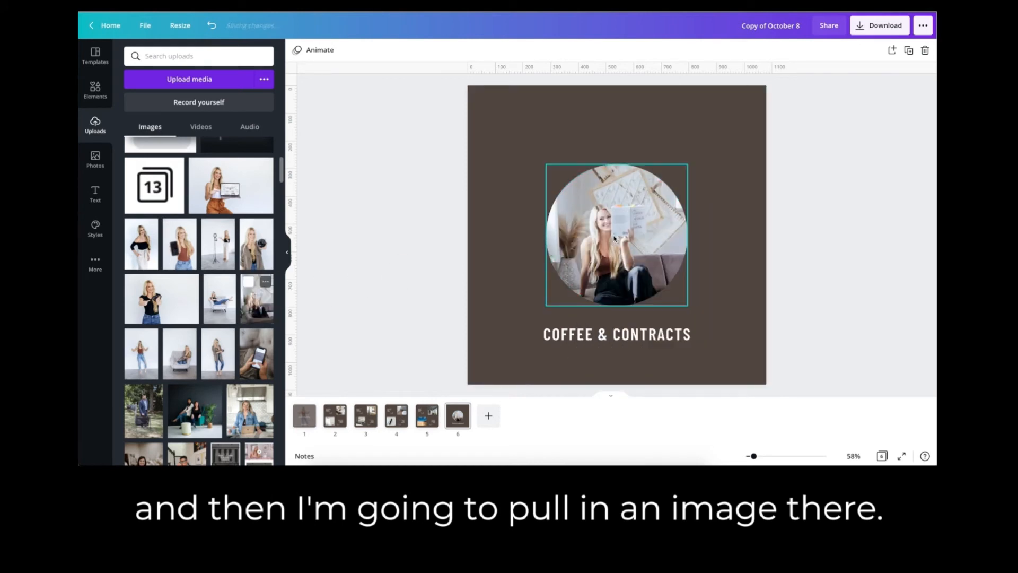
{"action": "mouse_move", "coordinate": [461, 420]}
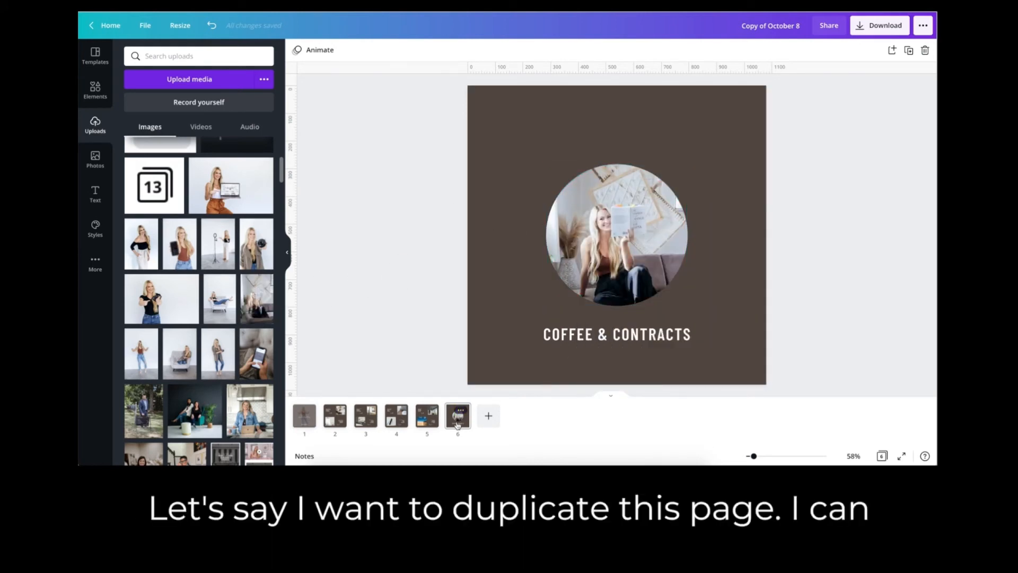
{"action": "right_click", "coordinate": [457, 424]}
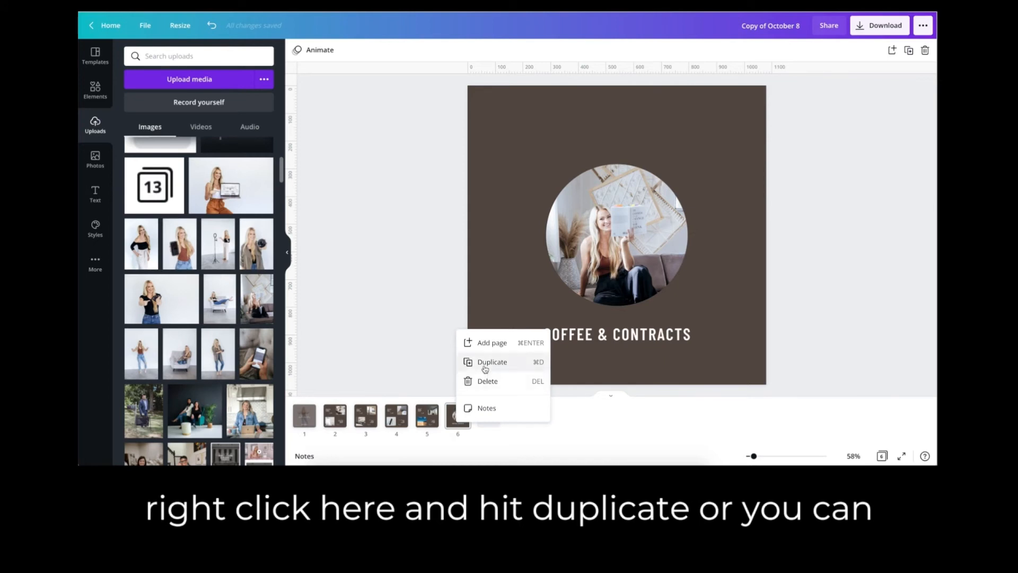
{"action": "left_click", "coordinate": [904, 152]}
{"action": "left_click", "coordinate": [909, 50]}
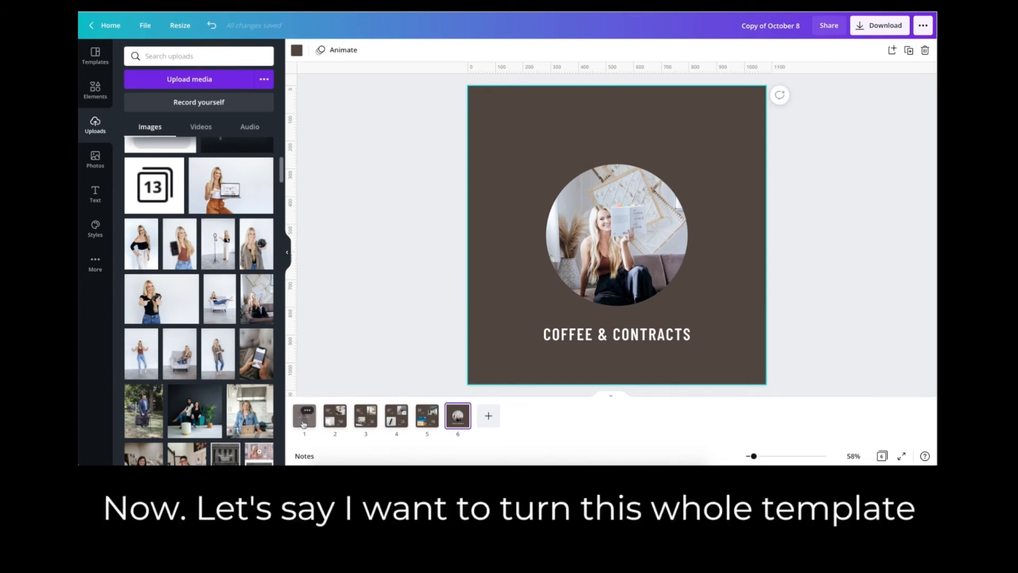
Try the Burst text animation on the cover's three title lines and set their animation back to None.
{"action": "left_click", "coordinate": [304, 420]}
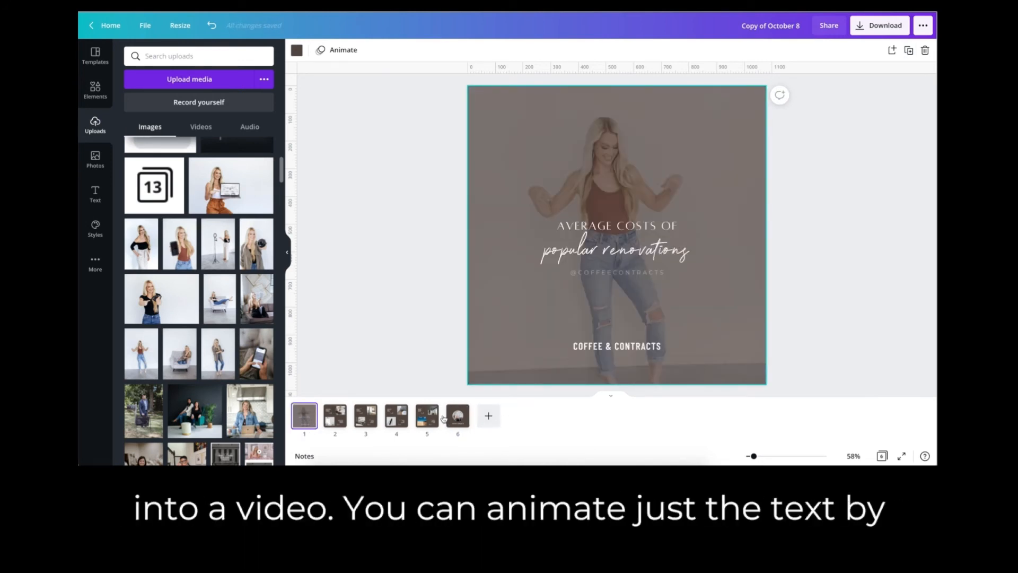
{"action": "left_click", "coordinate": [645, 184]}
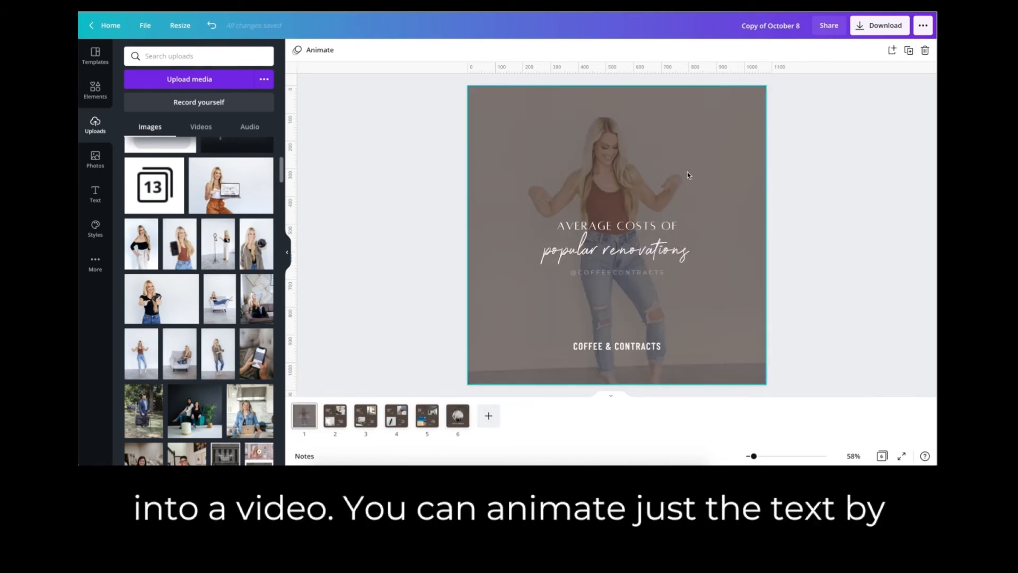
{"action": "left_click_drag", "start_coordinate": [689, 172], "coordinate": [599, 289]}
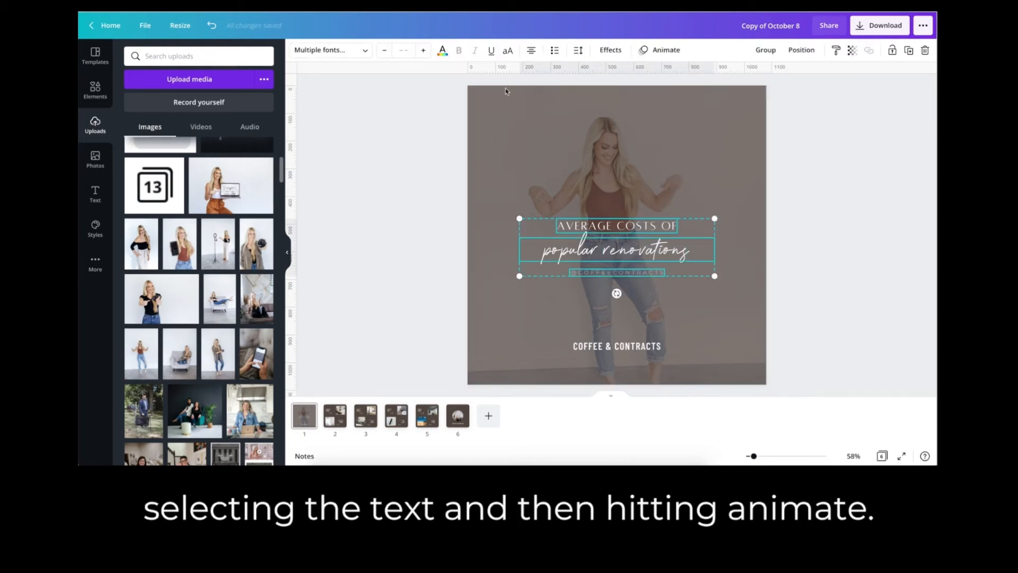
{"action": "left_click", "coordinate": [663, 50]}
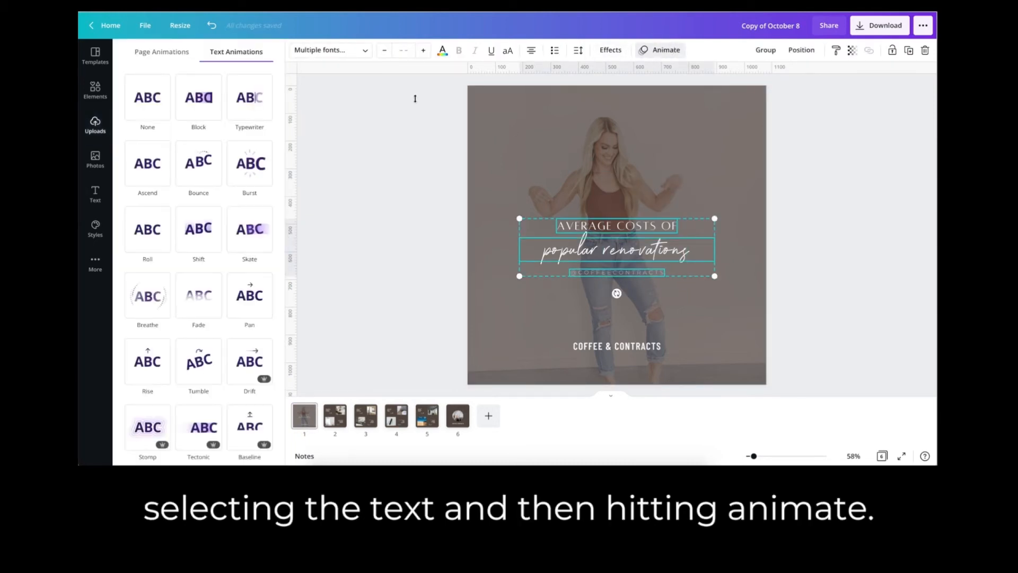
{"action": "left_click", "coordinate": [264, 166]}
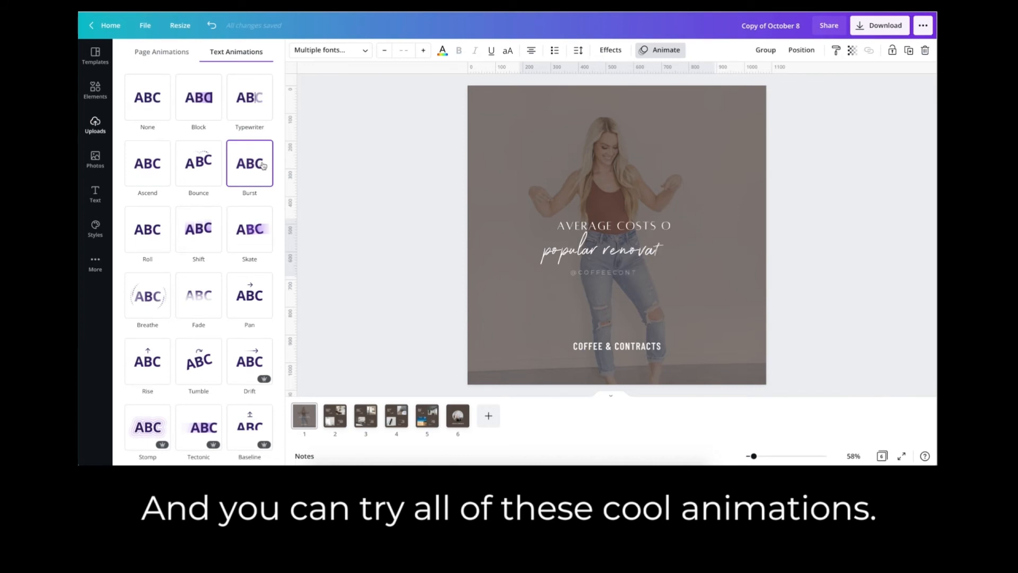
{"action": "left_click", "coordinate": [669, 50]}
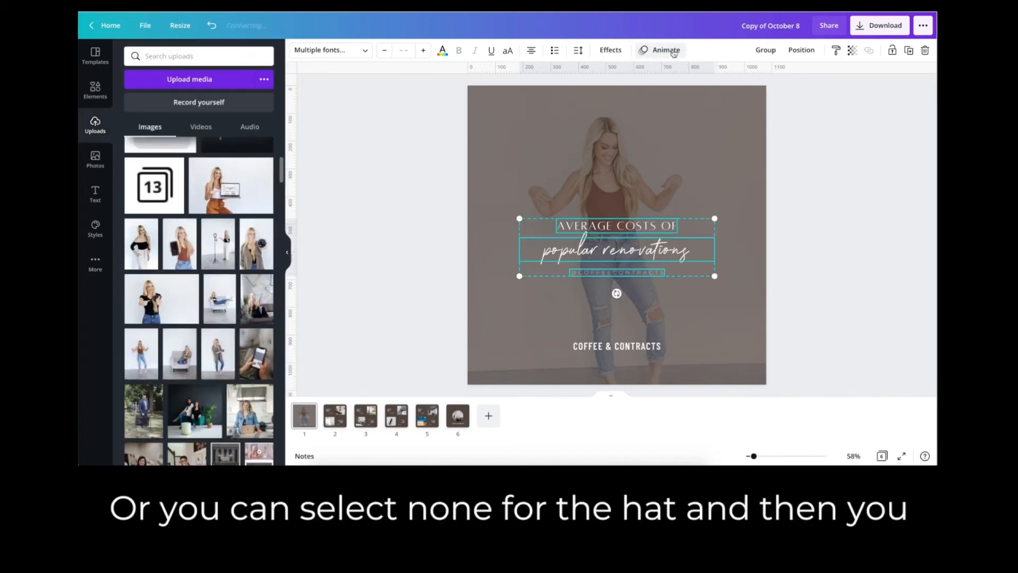
{"action": "left_click", "coordinate": [668, 53]}
{"action": "left_click", "coordinate": [152, 110]}
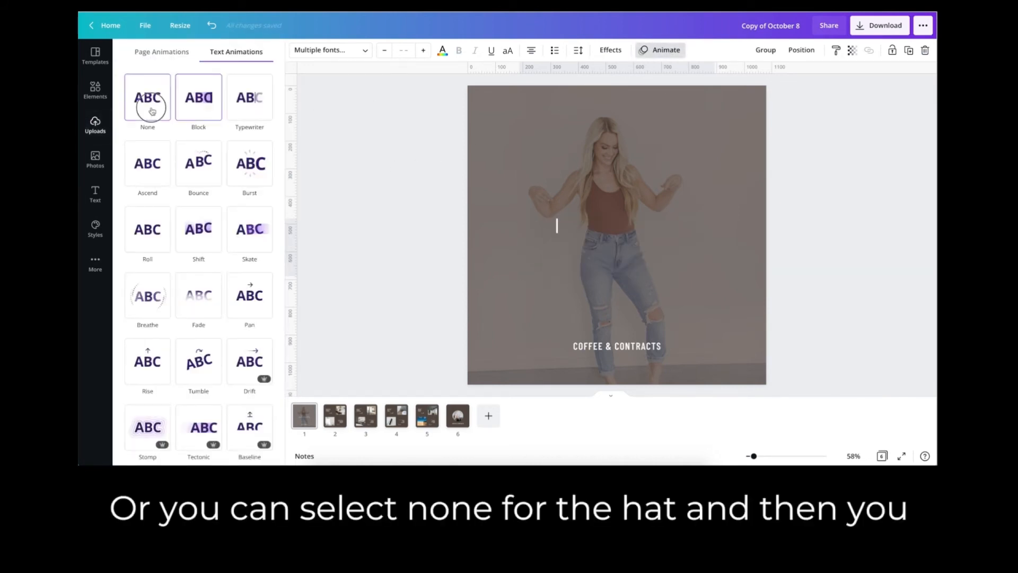
{"action": "left_click", "coordinate": [379, 122]}
{"action": "left_click", "coordinate": [391, 186]}
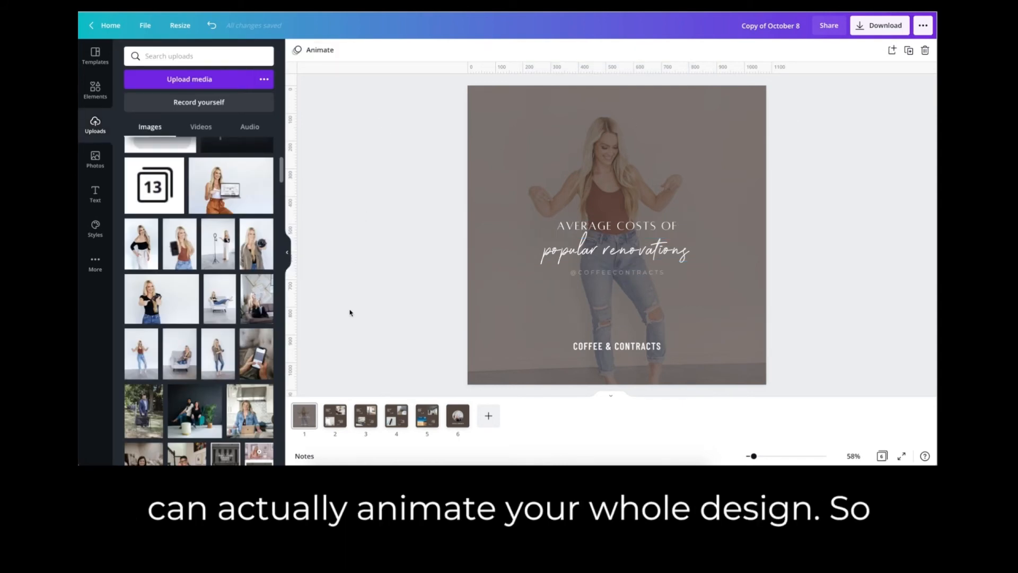
Apply the Breathe page animation to the cover page.
{"action": "left_click", "coordinate": [319, 50]}
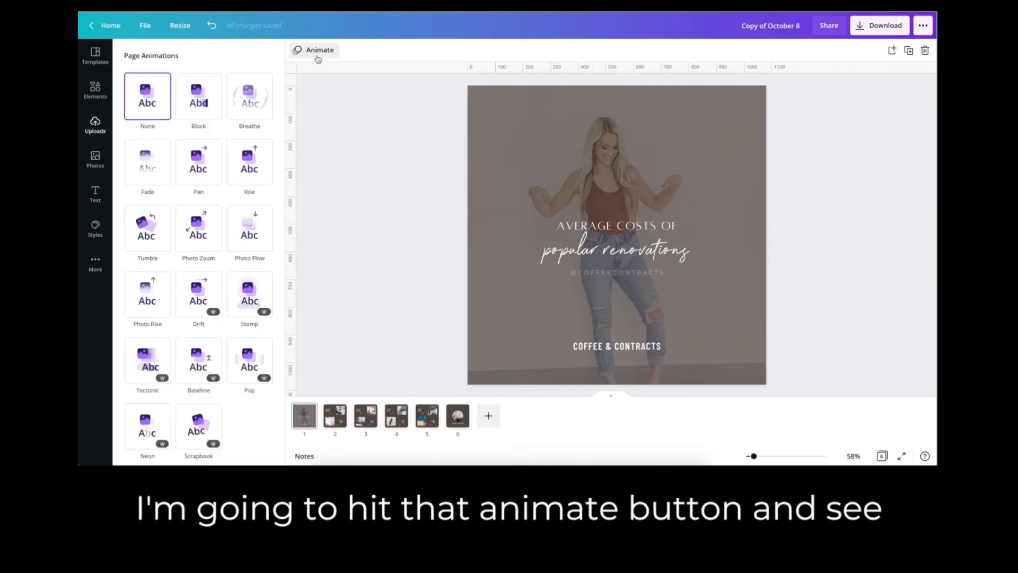
{"action": "left_click", "coordinate": [250, 91]}
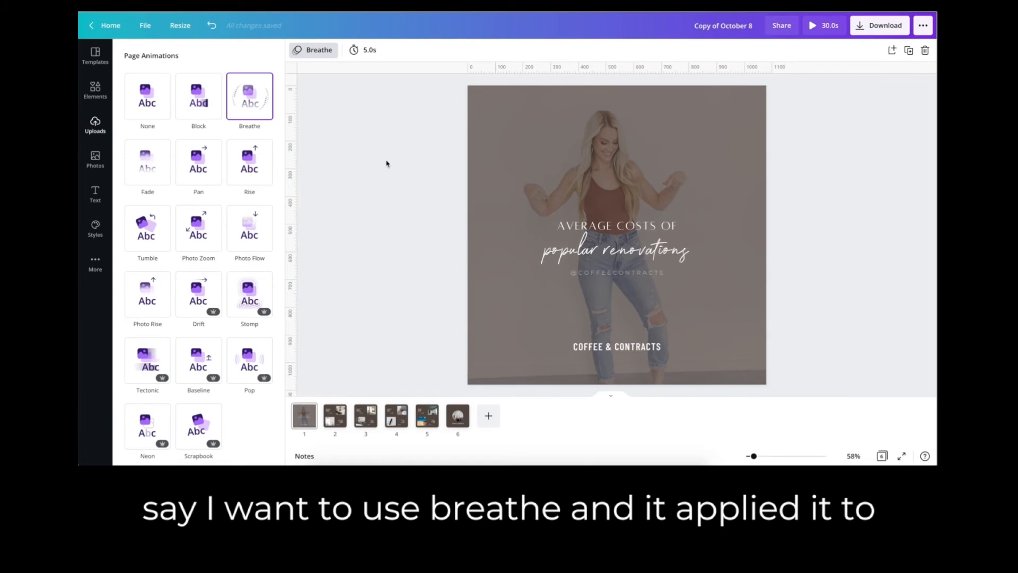
{"action": "left_click", "coordinate": [385, 163]}
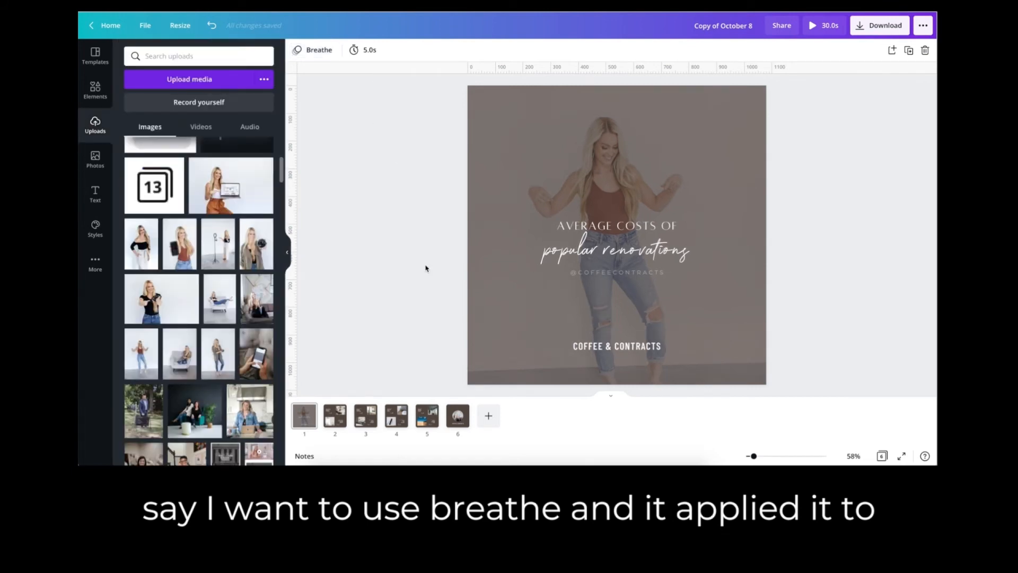
Try the timing control for page 2, setting its duration to 5.0 s.
{"action": "left_click", "coordinate": [338, 418]}
{"action": "left_click", "coordinate": [390, 50]}
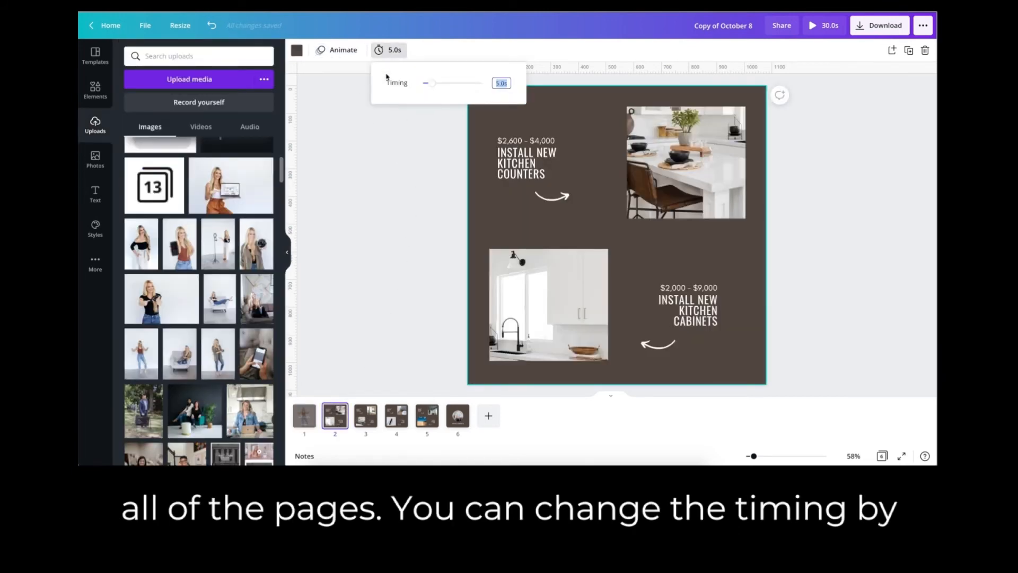
{"action": "mouse_move", "coordinate": [432, 83]}
{"action": "left_mouse_down"}
{"action": "mouse_move", "coordinate": [442, 86]}
{"action": "mouse_move", "coordinate": [432, 80]}
{"action": "left_mouse_up"}
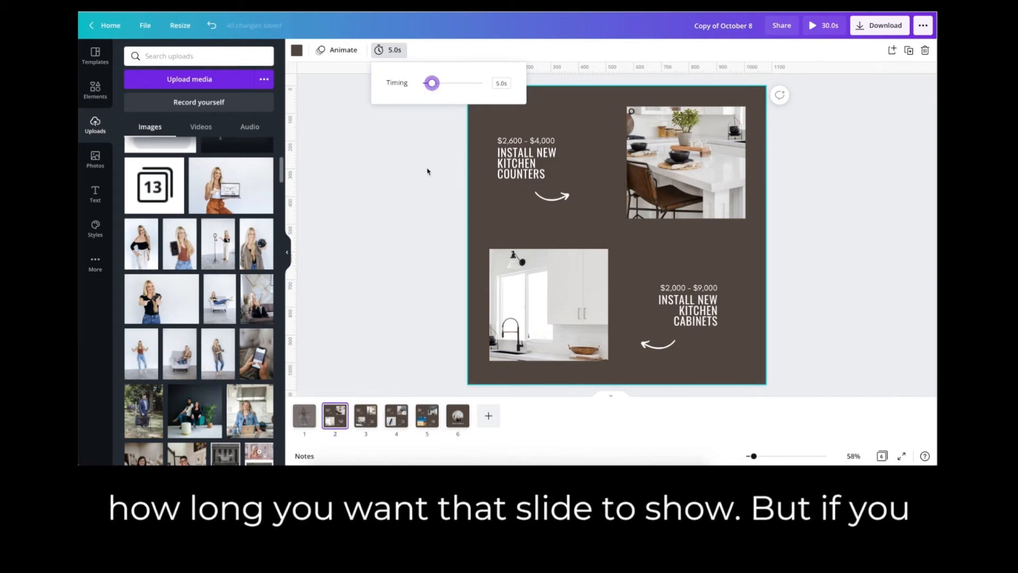
{"action": "left_click", "coordinate": [394, 315]}
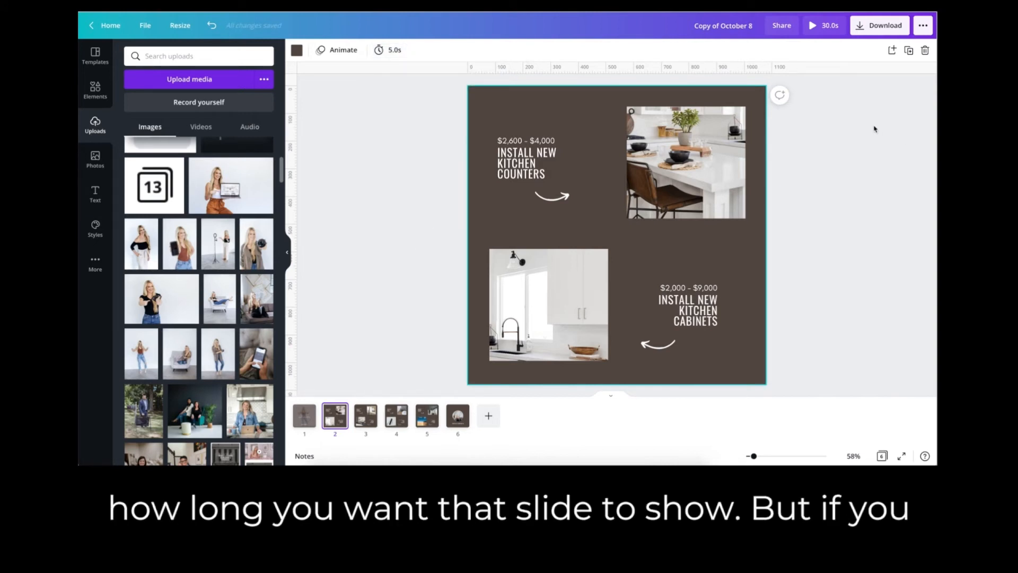
Play the full preview of the animated design.
{"action": "left_click", "coordinate": [825, 34]}
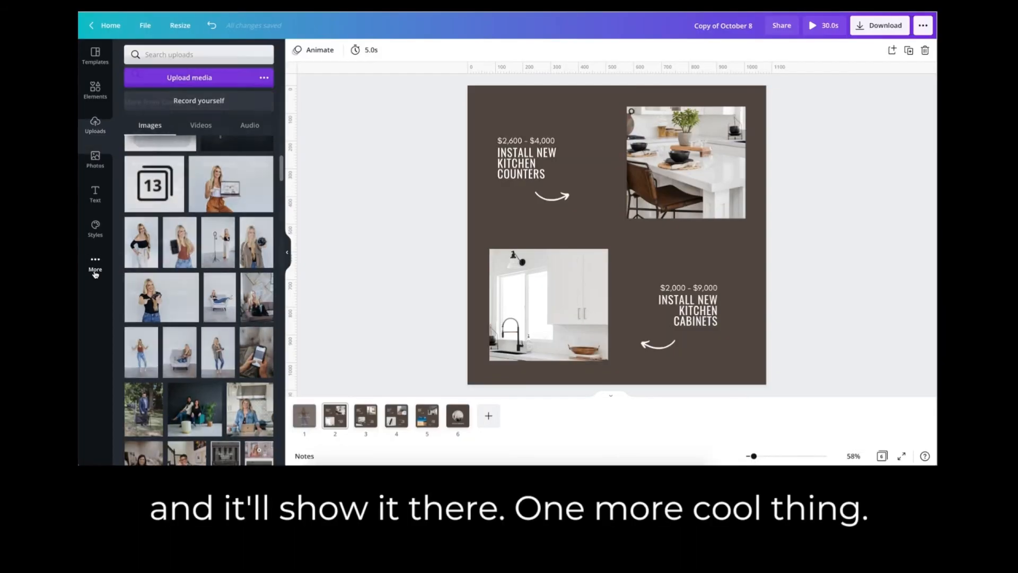
Detach the photo from its circular frame on page 6, move it aside and delete the empty frame.
{"action": "left_click", "coordinate": [95, 272]}
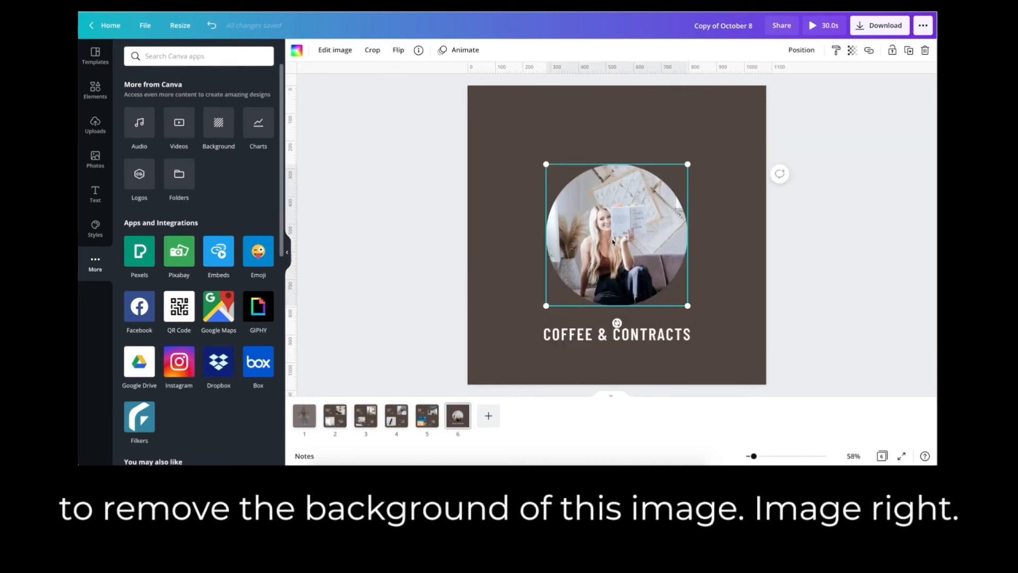
{"action": "right_click", "coordinate": [607, 245]}
{"action": "right_click", "coordinate": [578, 244]}
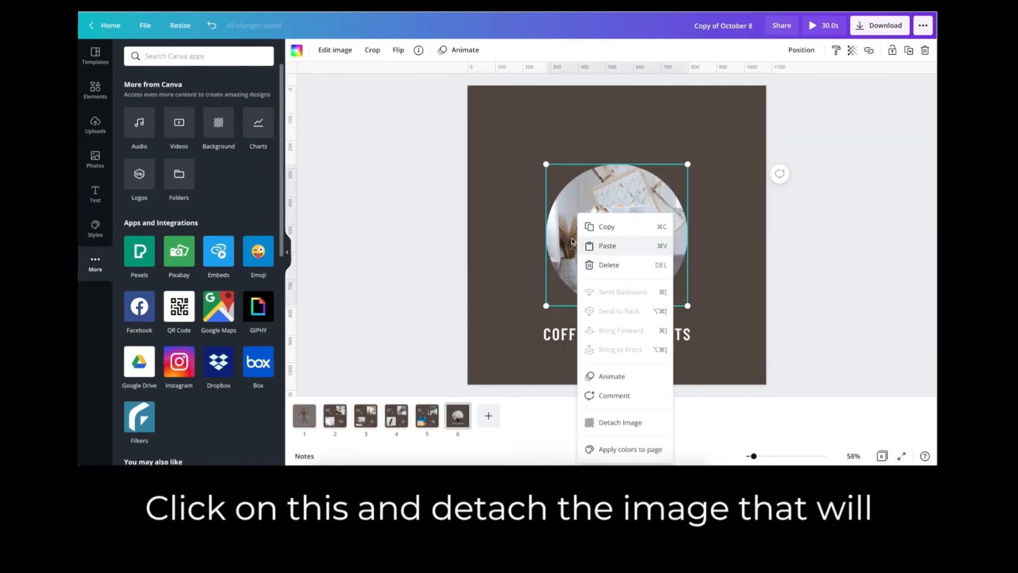
{"action": "left_click", "coordinate": [620, 422]}
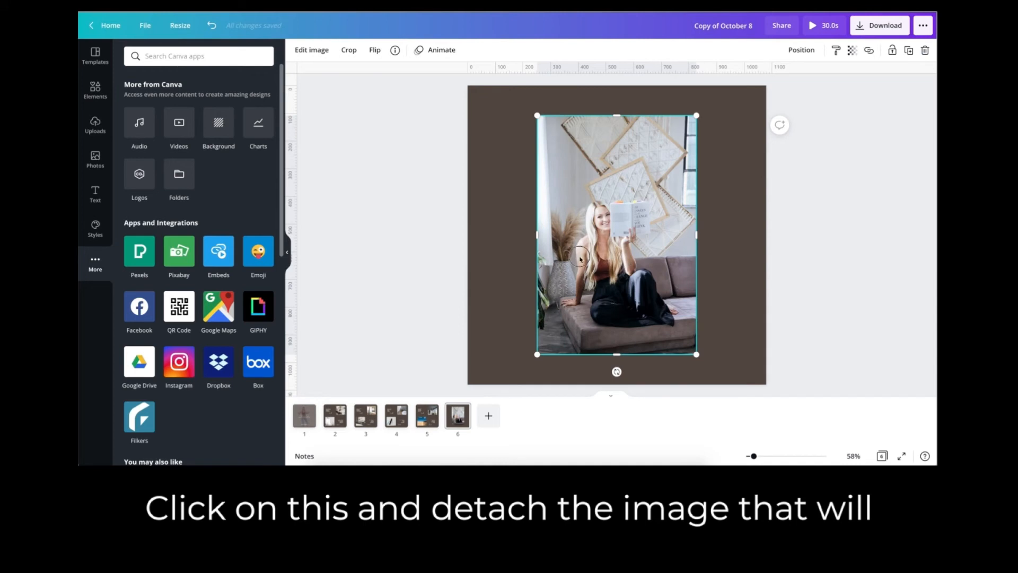
{"action": "left_click_drag", "start_coordinate": [580, 258], "coordinate": [482, 252]}
{"action": "left_click", "coordinate": [655, 233]}
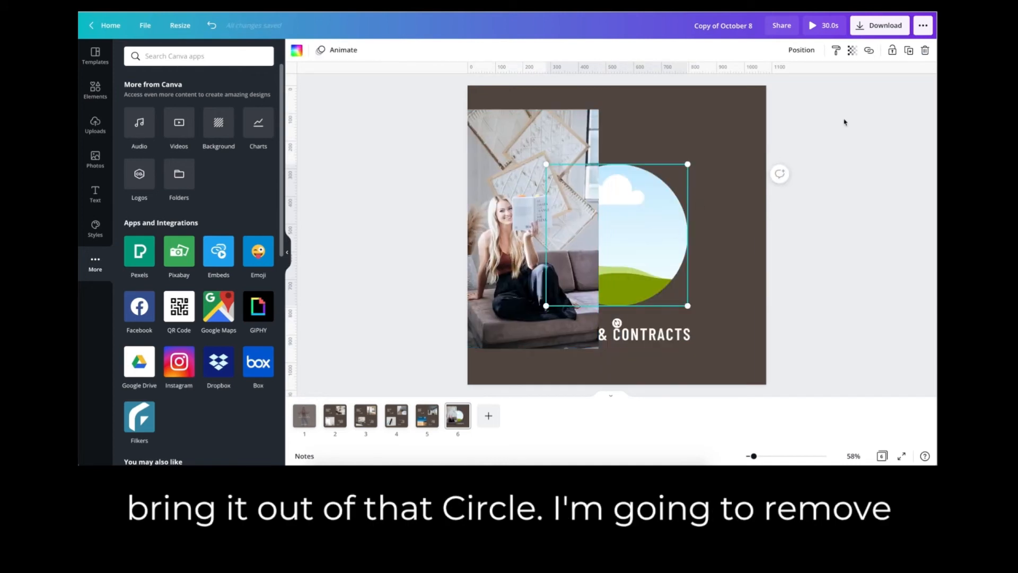
{"action": "left_click", "coordinate": [925, 50]}
Move the detached photo closer to the page center and remove its background.
{"action": "left_click_drag", "start_coordinate": [557, 234], "coordinate": [616, 233]}
{"action": "left_click", "coordinate": [311, 51]}
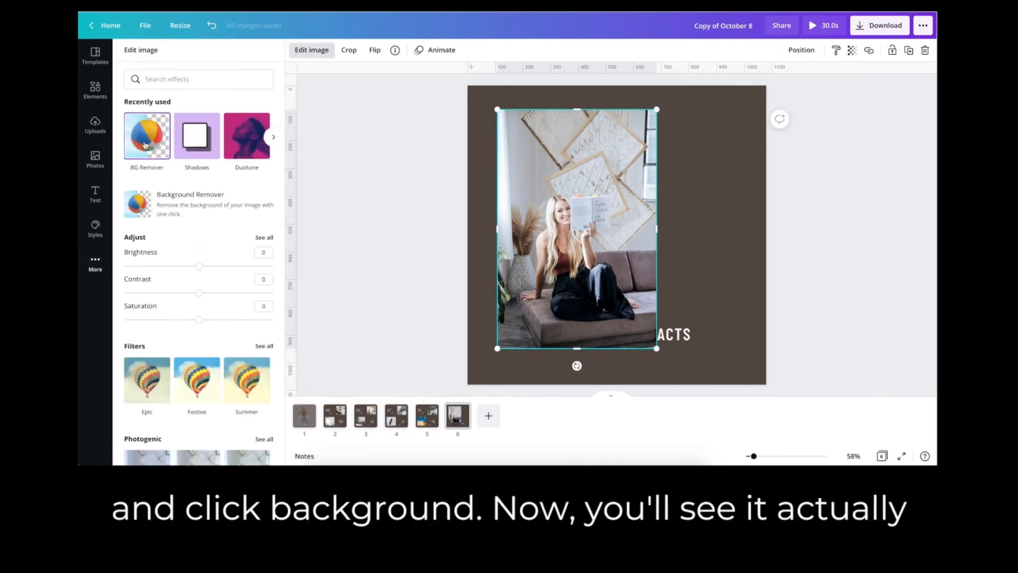
{"action": "left_click", "coordinate": [145, 144]}
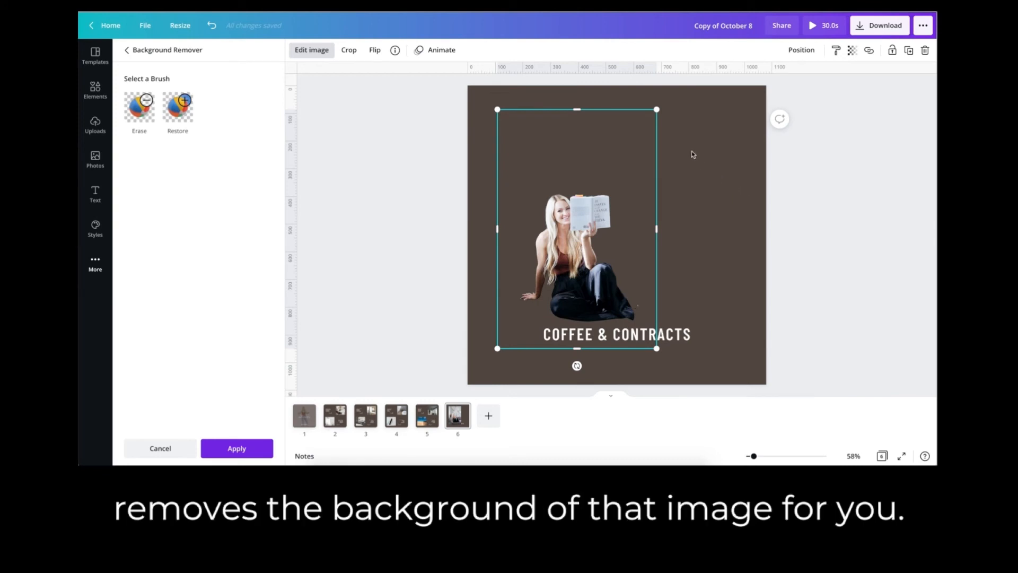
Enlarge the cutout photo slightly and center it above the COFFEE & CONTRACTS text.
{"action": "left_click_drag", "start_coordinate": [656, 110], "coordinate": [681, 75]}
{"action": "left_click_drag", "start_coordinate": [608, 212], "coordinate": [651, 193]}
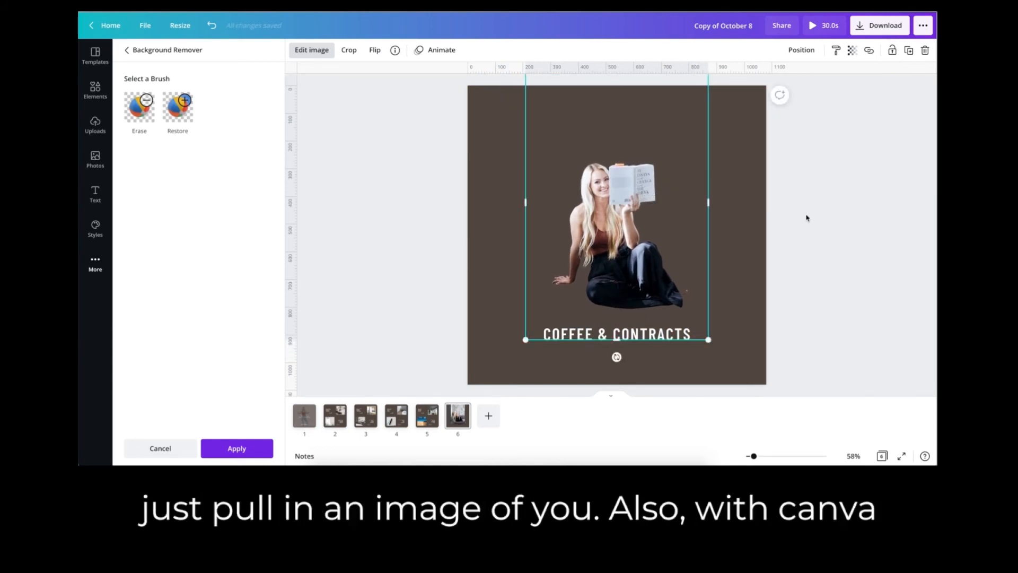
{"action": "left_click", "coordinate": [806, 220]}
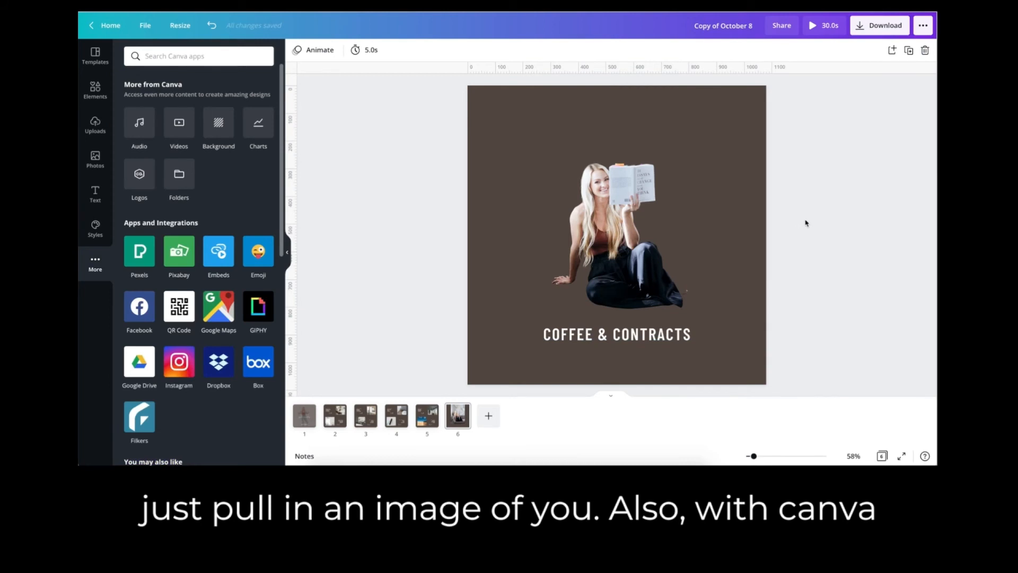
Resize the existing design to the Instagram Story format, 1080 × 1920 px, without making a copy.
{"action": "left_click", "coordinate": [184, 27]}
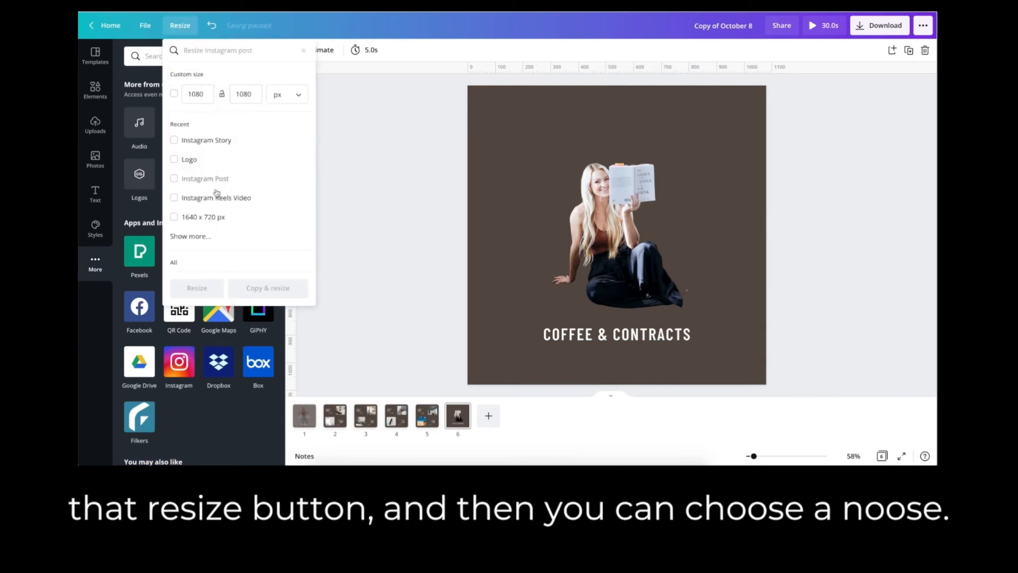
{"action": "left_click", "coordinate": [208, 143]}
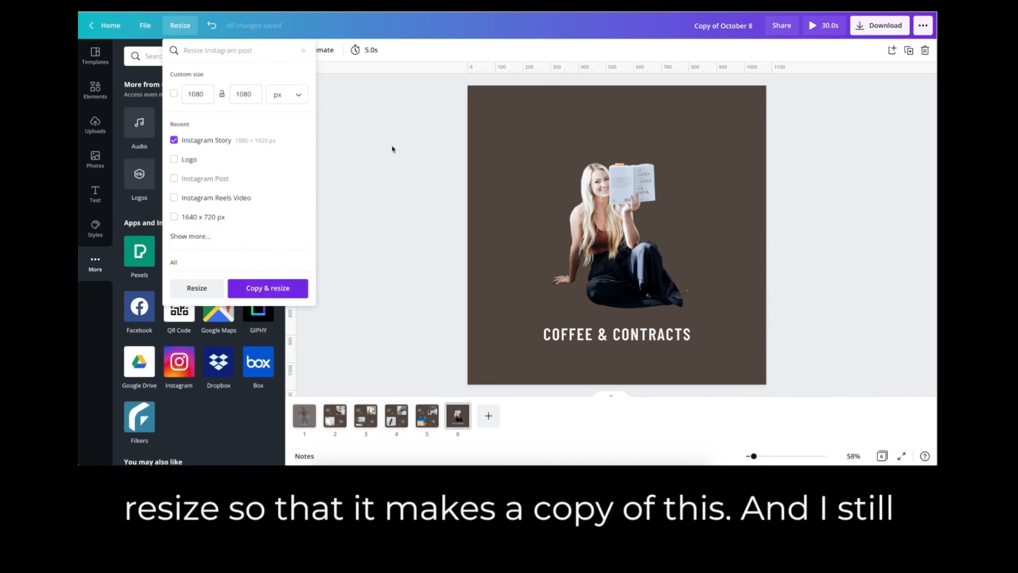
{"action": "left_click", "coordinate": [202, 293]}
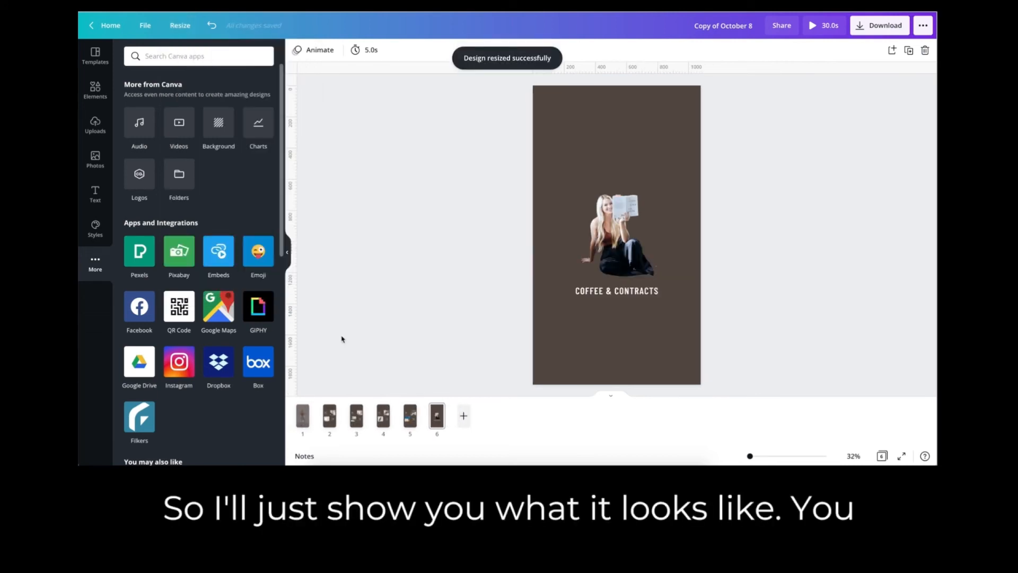
Check pages 1 to 6 in the story format and undo the resize.
{"action": "left_click", "coordinate": [303, 419]}
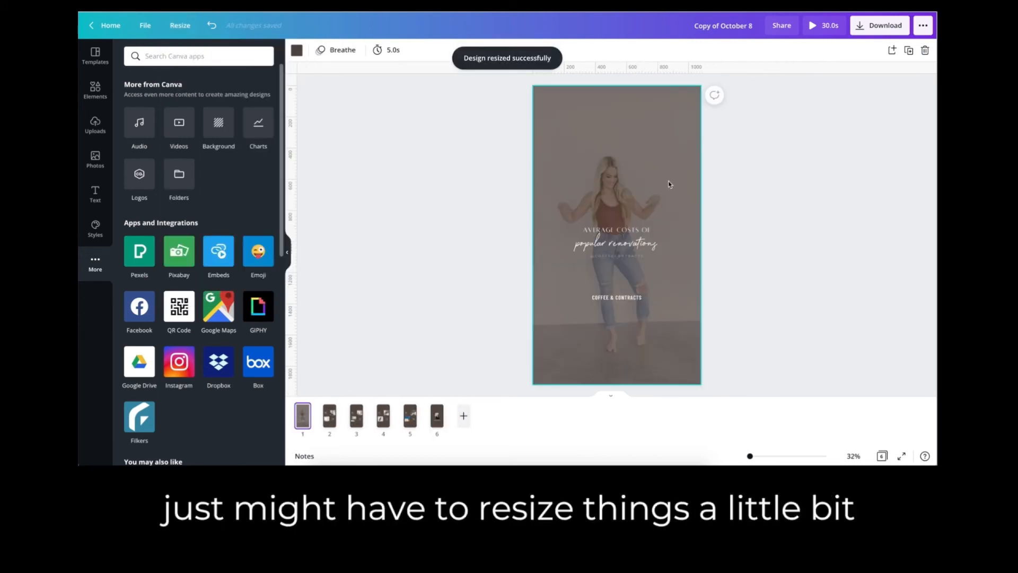
{"action": "key", "text": "Right"}
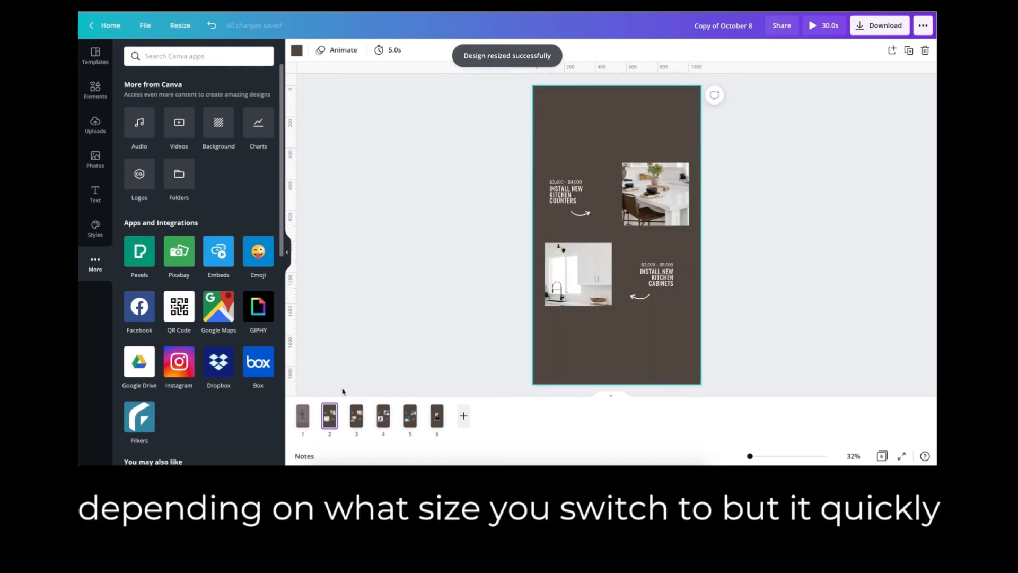
{"action": "key", "text": "Right"}
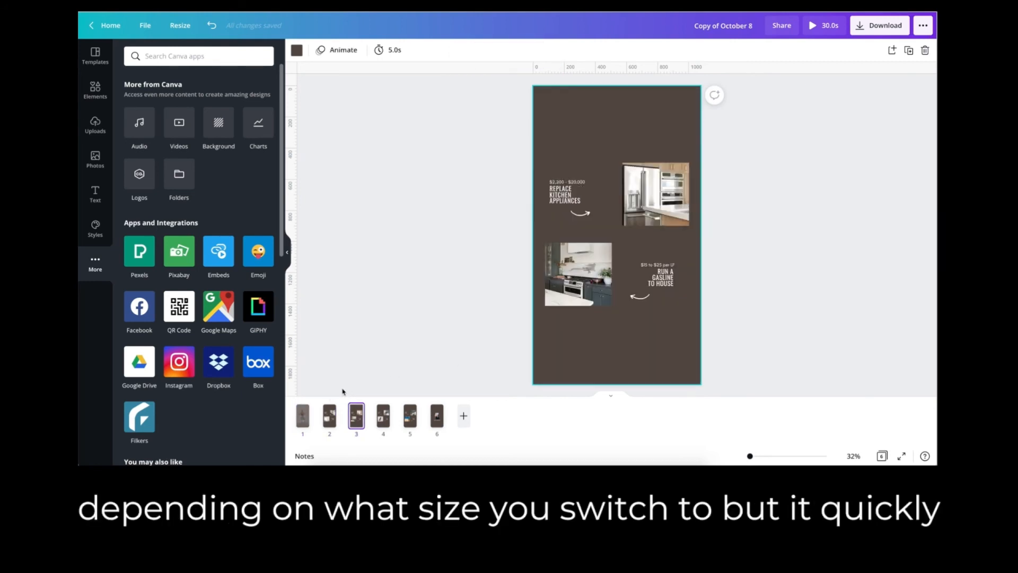
{"action": "key", "text": "Right"}
{"action": "key", "text": "Right"}
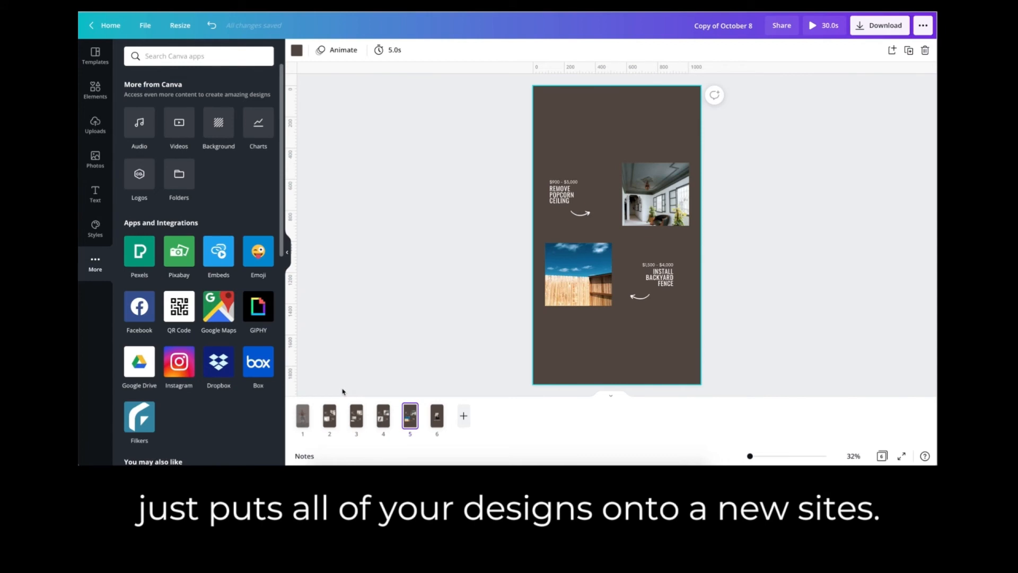
{"action": "key", "text": "Right"}
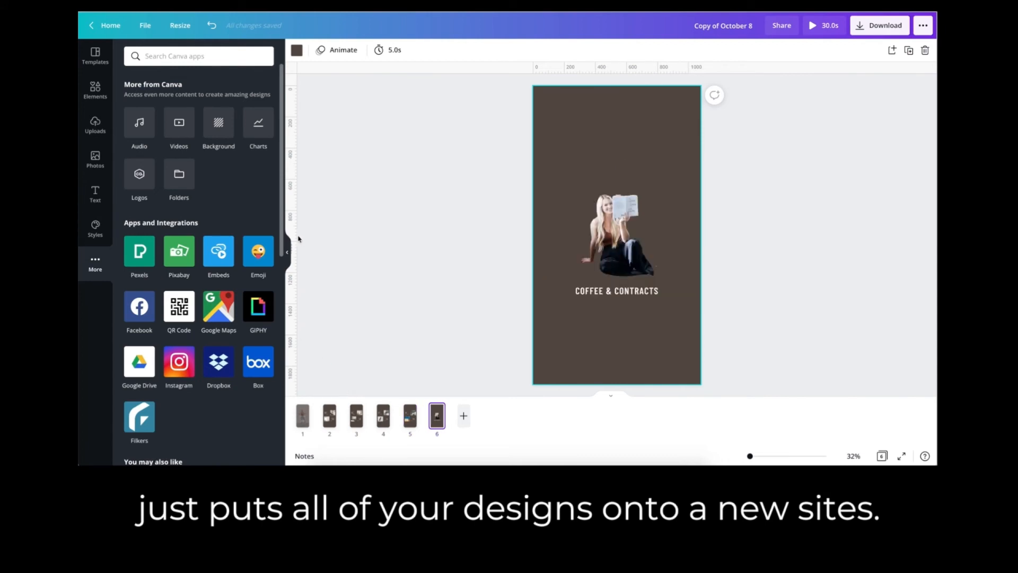
{"action": "left_click", "coordinate": [286, 252]}
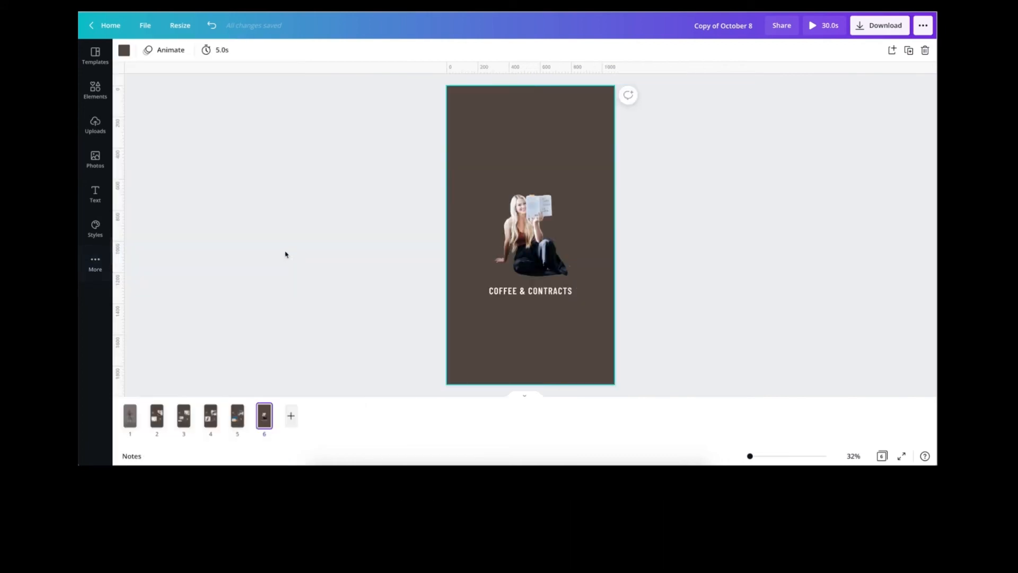
{"action": "left_click", "coordinate": [210, 26]}
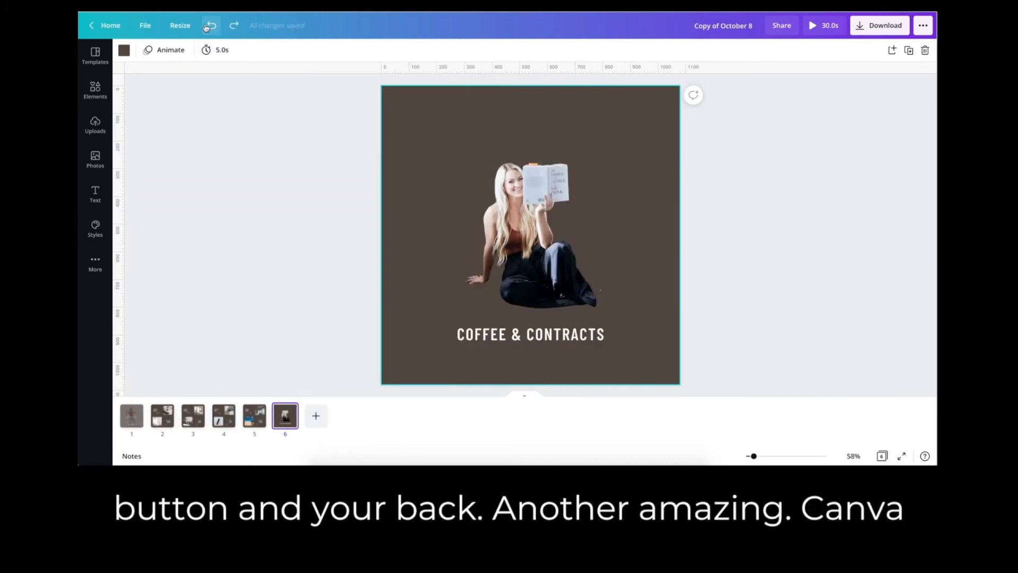
Add a page 7 and fill it with the first page of the Promotional Post design from all your designs.
{"action": "left_click", "coordinate": [93, 272]}
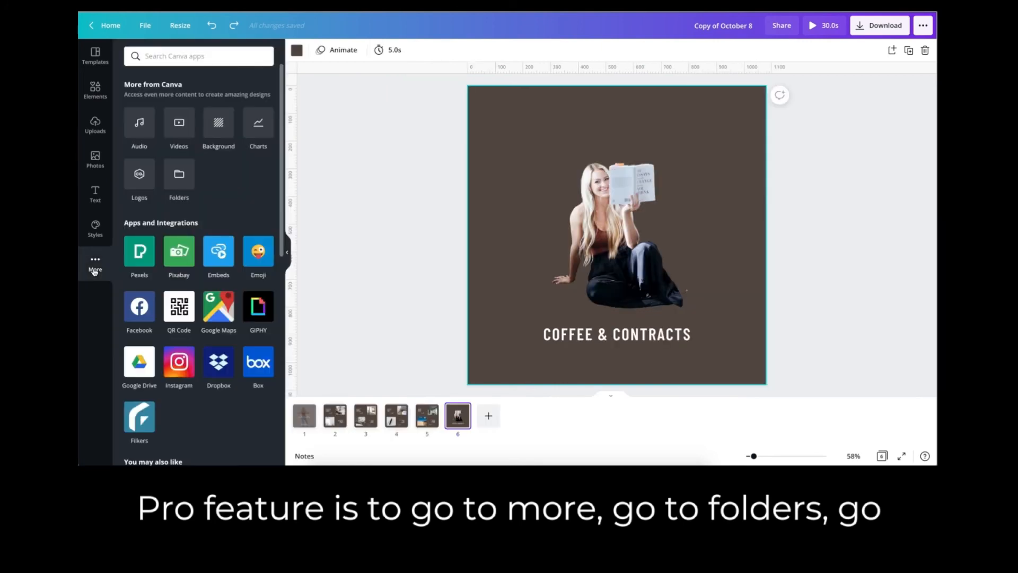
{"action": "left_click", "coordinate": [180, 185]}
{"action": "left_click", "coordinate": [182, 151]}
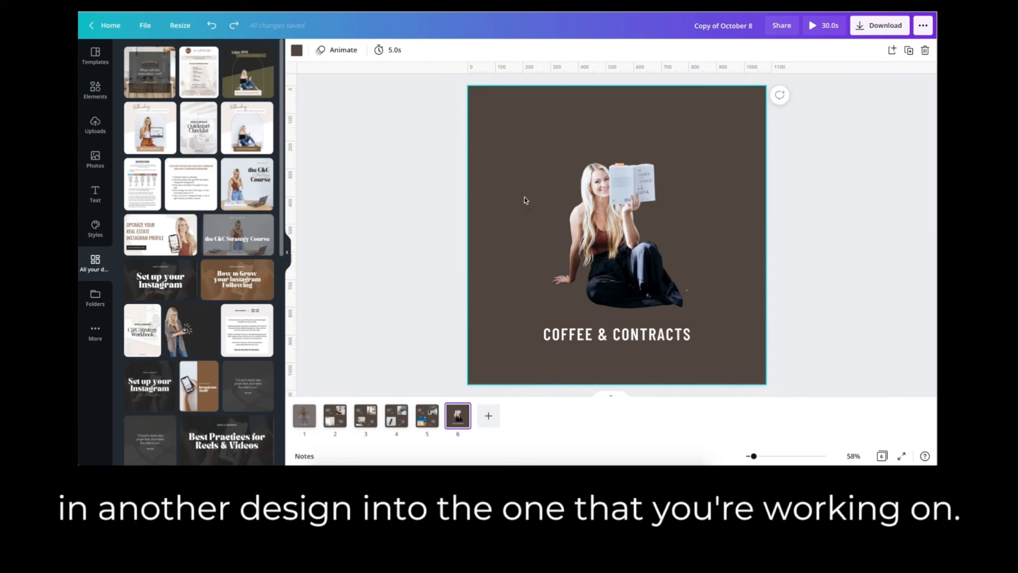
{"action": "left_click", "coordinate": [488, 416]}
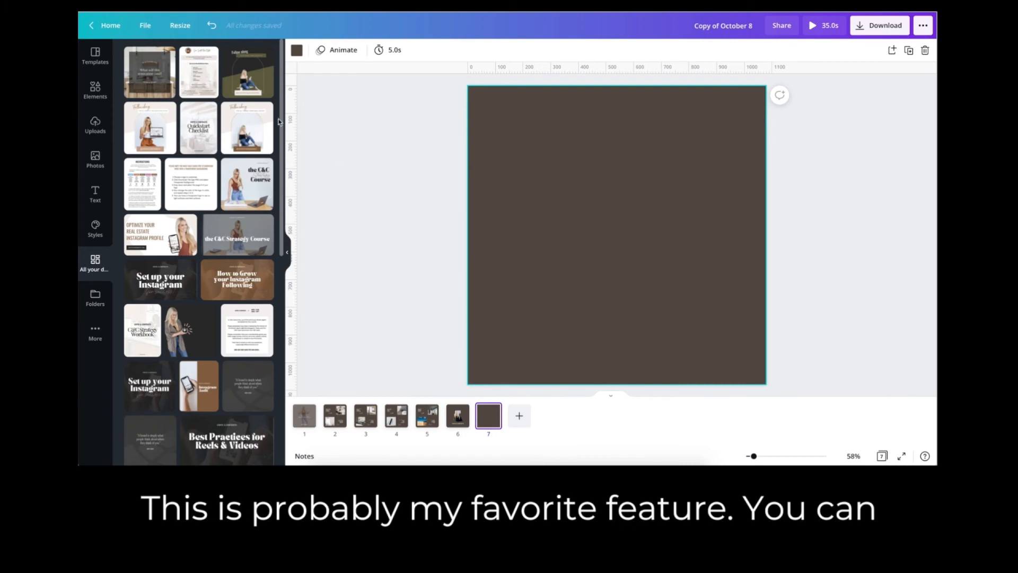
{"action": "left_click", "coordinate": [248, 127]}
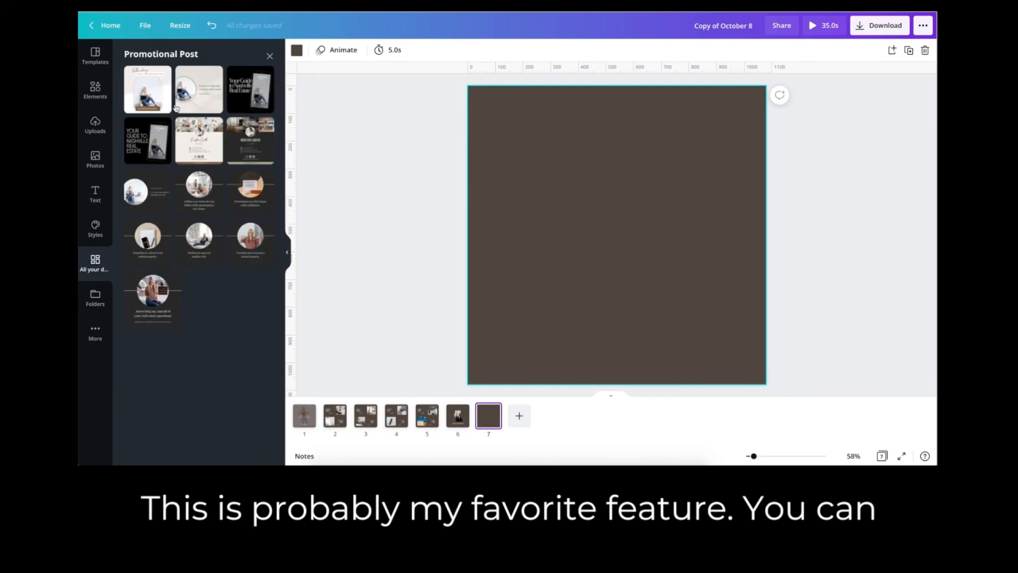
{"action": "left_click", "coordinate": [144, 93]}
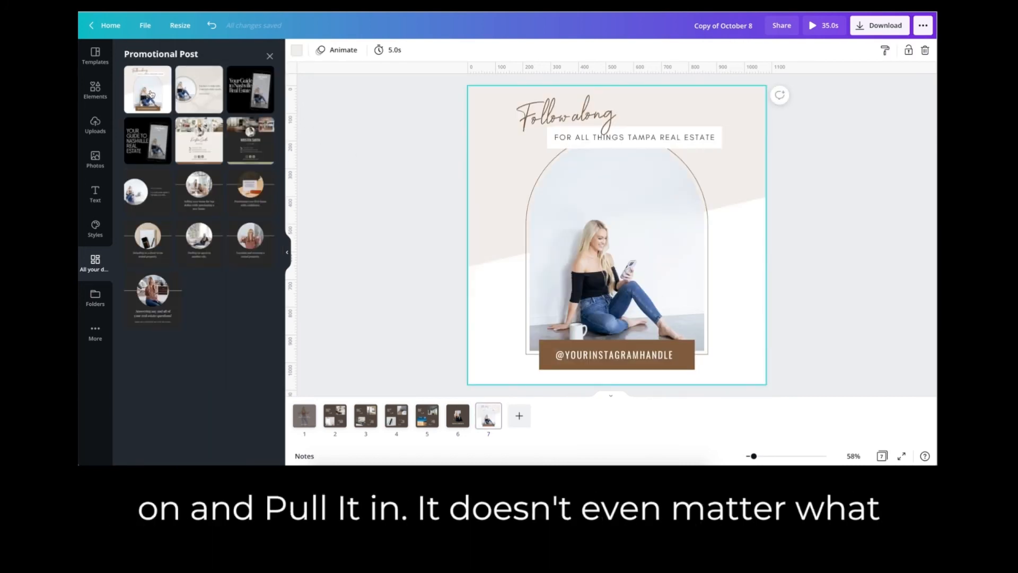
{"action": "left_click", "coordinate": [270, 57]}
Add a page 8 and fill it with the cover page of the Quick Onboarding Checklist design.
{"action": "left_click", "coordinate": [519, 415]}
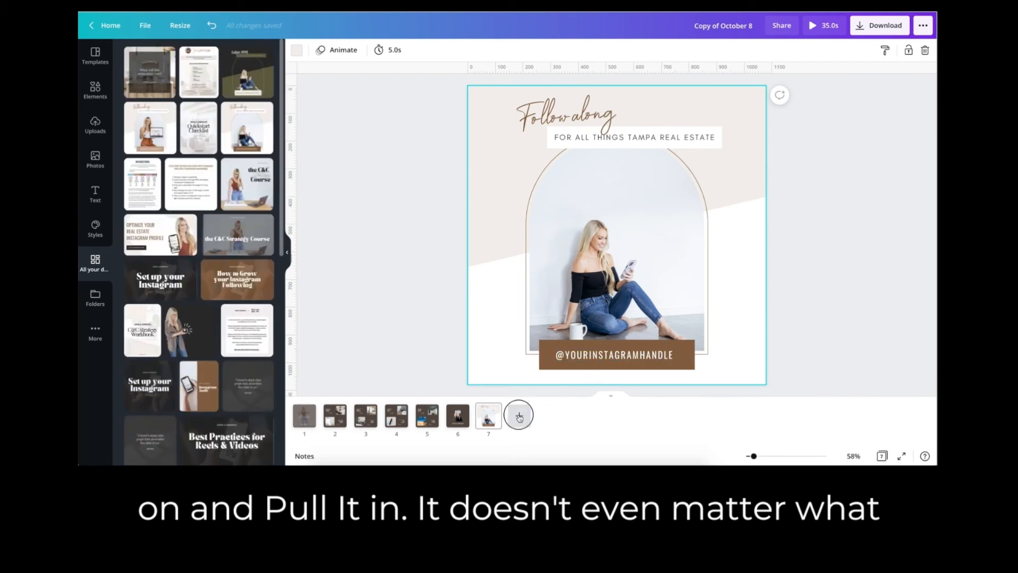
{"action": "left_click", "coordinate": [184, 134]}
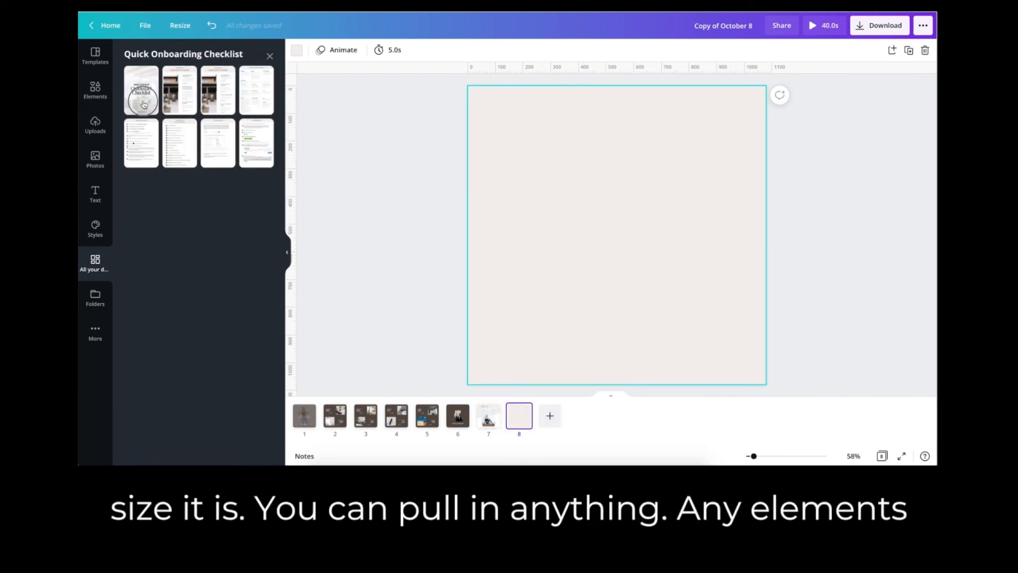
{"action": "left_click", "coordinate": [141, 92]}
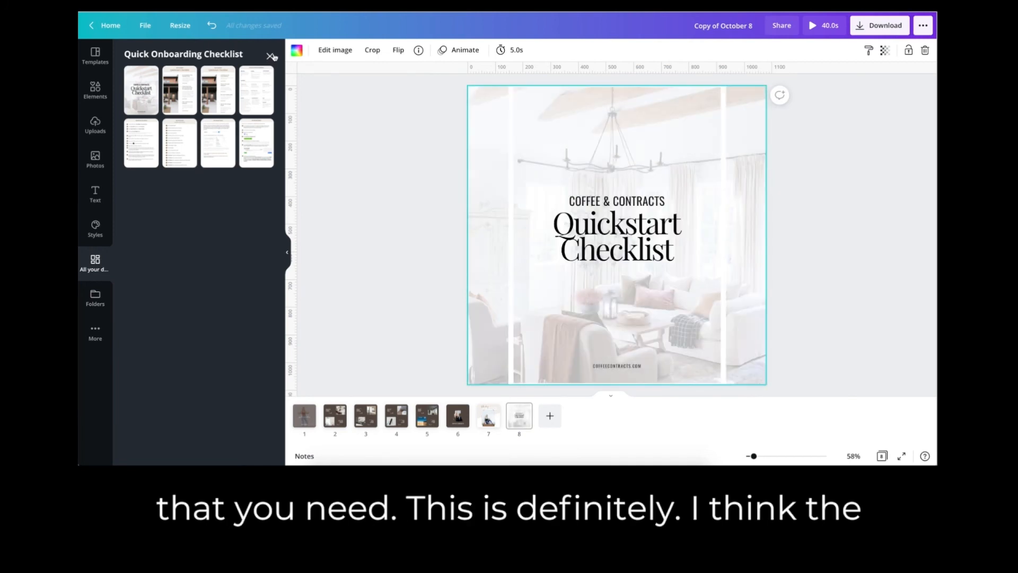
{"action": "left_click", "coordinate": [270, 56]}
Stretch the white border frame on page 8 outward to the page's left and right edges.
{"action": "left_click", "coordinate": [517, 123]}
{"action": "left_click_drag", "start_coordinate": [506, 126], "coordinate": [467, 125]}
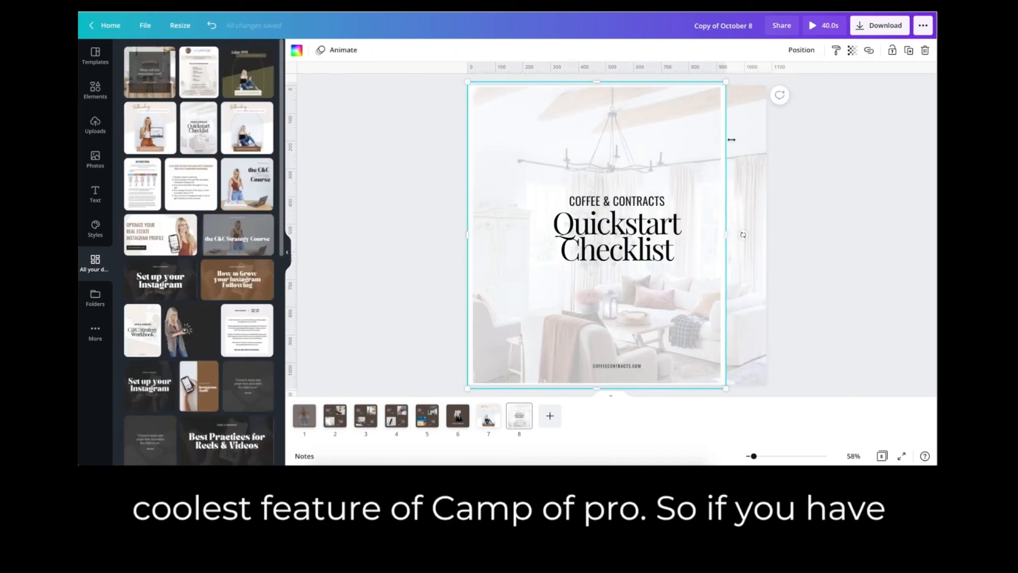
{"action": "left_click_drag", "start_coordinate": [731, 139], "coordinate": [772, 138]}
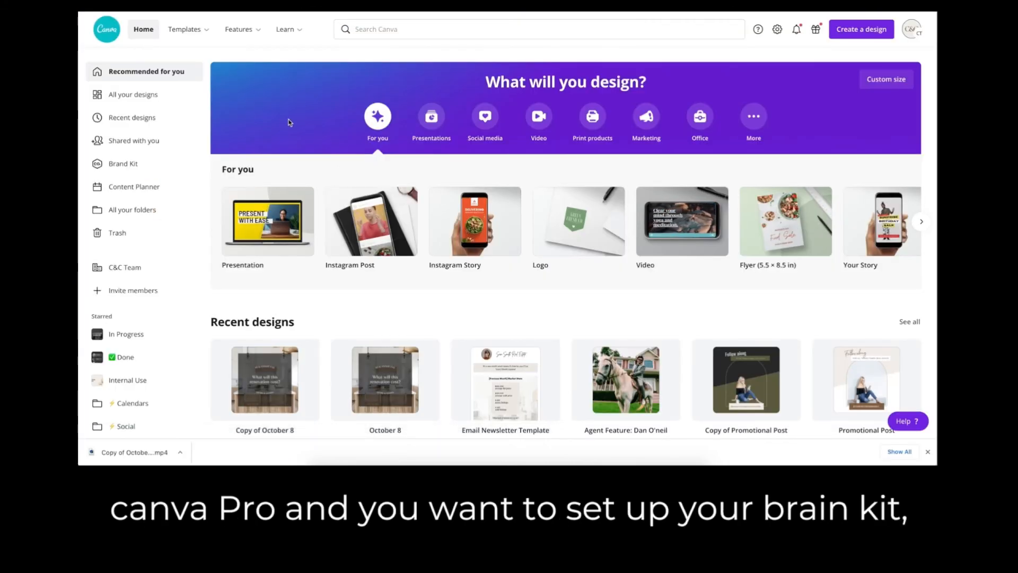
Switch to the Canva home page and examine the Brand Kit's logos, colors, brand fonts and uploaded fonts.
{"action": "left_click", "coordinate": [132, 166]}
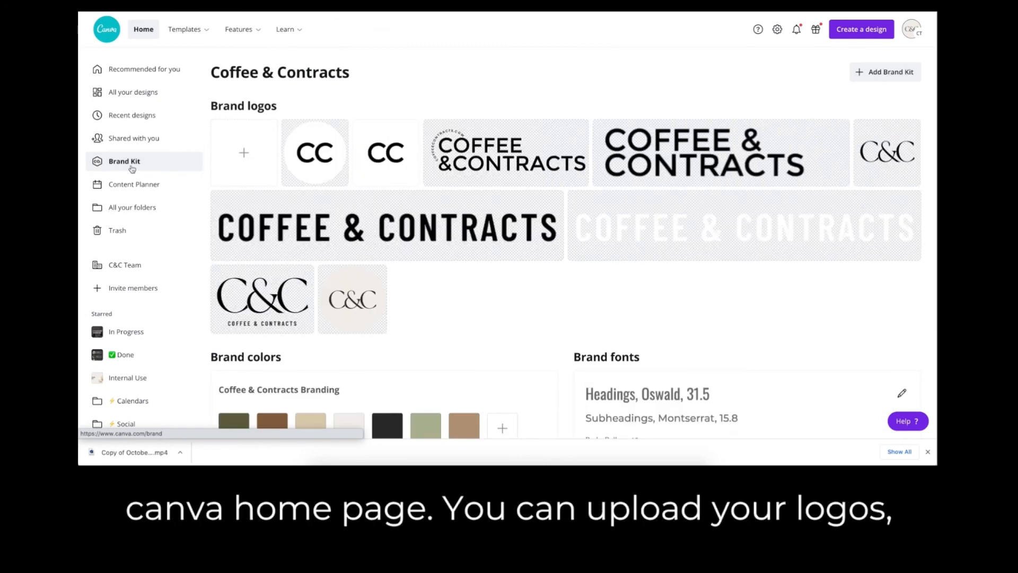
{"action": "scroll", "coordinate": [345, 228], "scroll_direction": "down", "scroll_amount": 2}
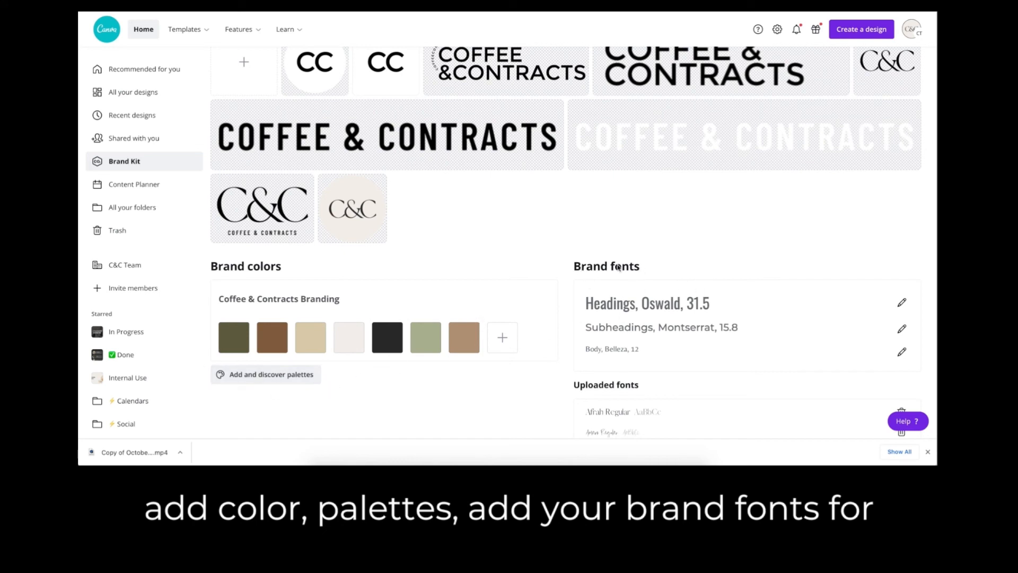
{"action": "scroll", "coordinate": [651, 276], "scroll_direction": "down", "scroll_amount": 2}
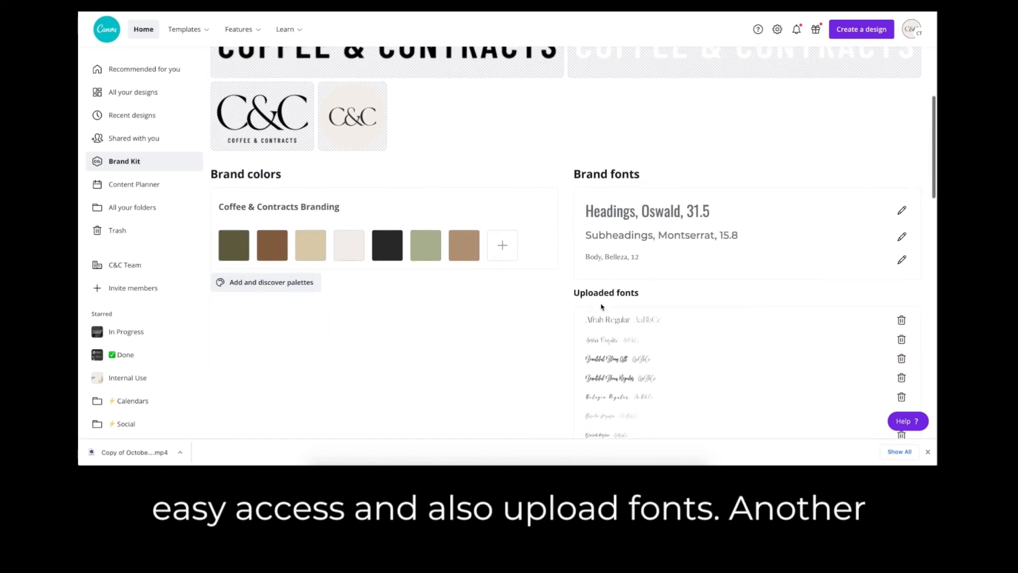
{"action": "scroll", "coordinate": [513, 294], "scroll_direction": "up", "scroll_amount": 3}
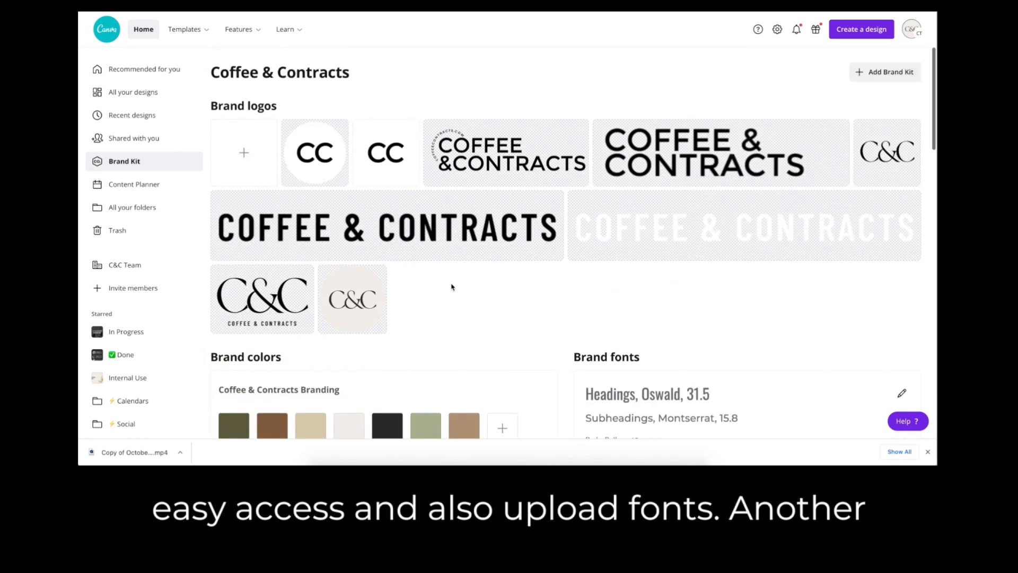
Examine how all the folders are organized, including the monthly subfolders in Calendars.
{"action": "left_click", "coordinate": [134, 208]}
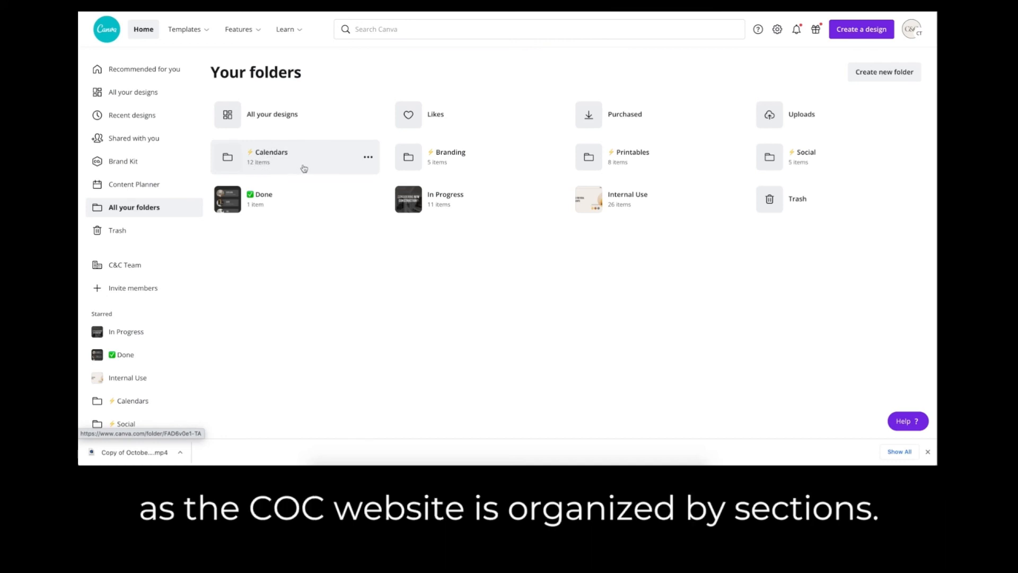
{"action": "left_click", "coordinate": [265, 163]}
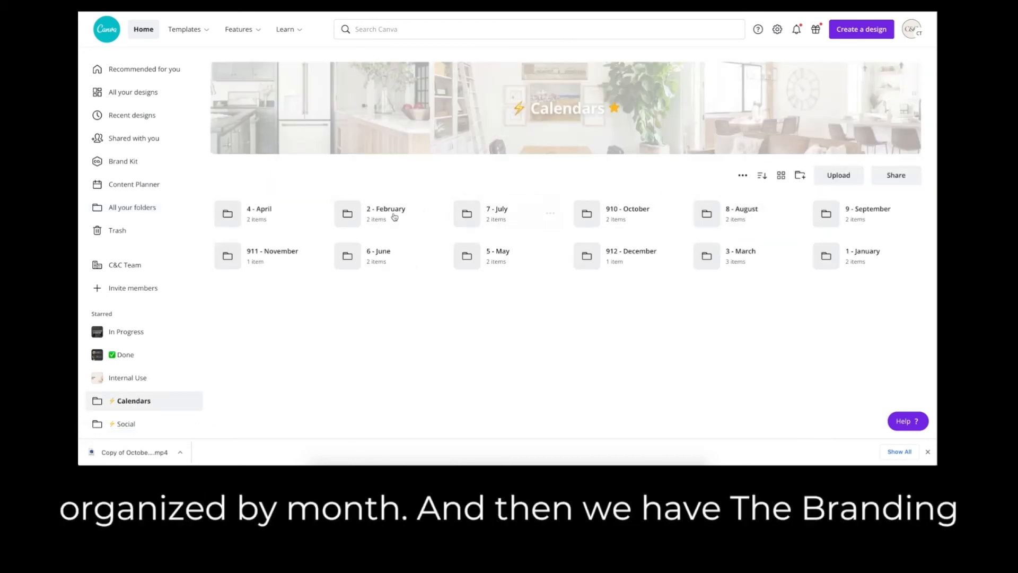
{"action": "left_click", "coordinate": [132, 207]}
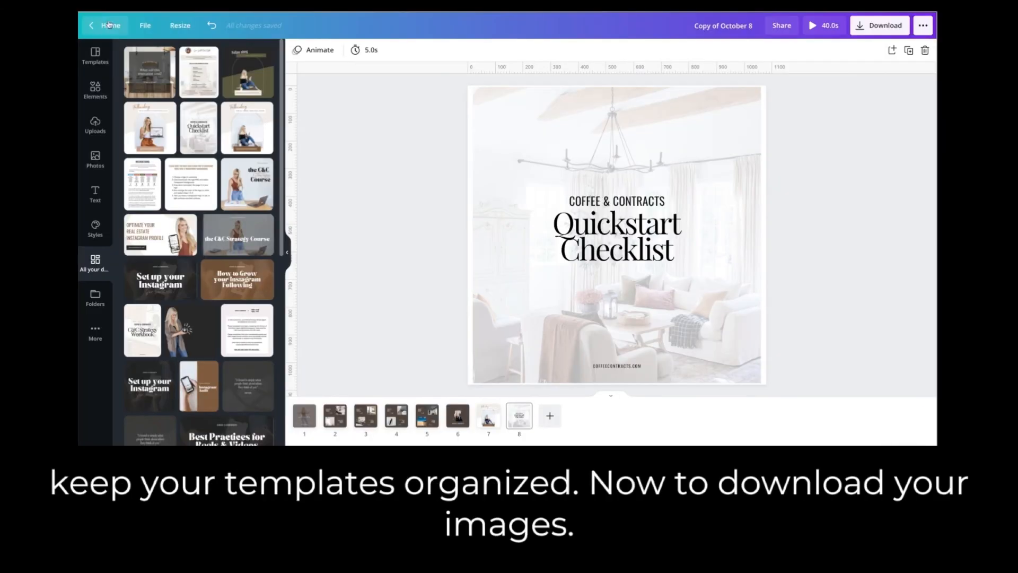
Examine the file types offered for downloading the carousel.
{"action": "left_click", "coordinate": [885, 27]}
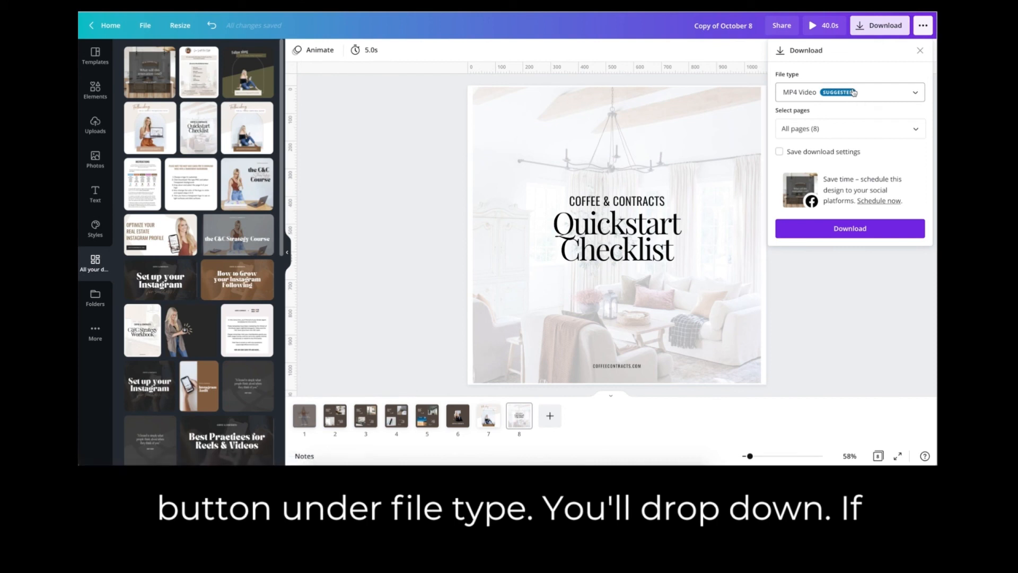
{"action": "left_click", "coordinate": [853, 90]}
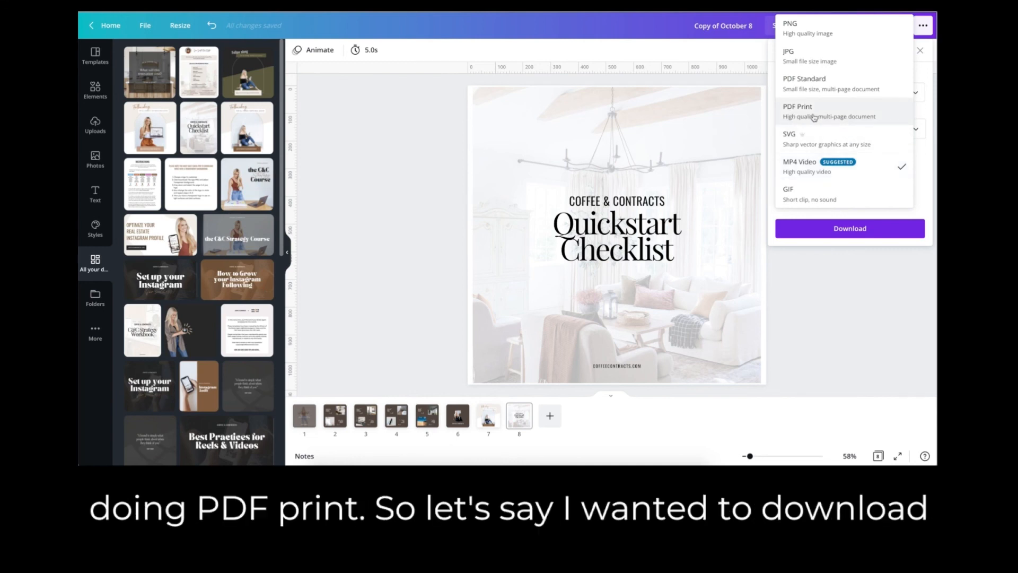
{"action": "left_click", "coordinate": [922, 75]}
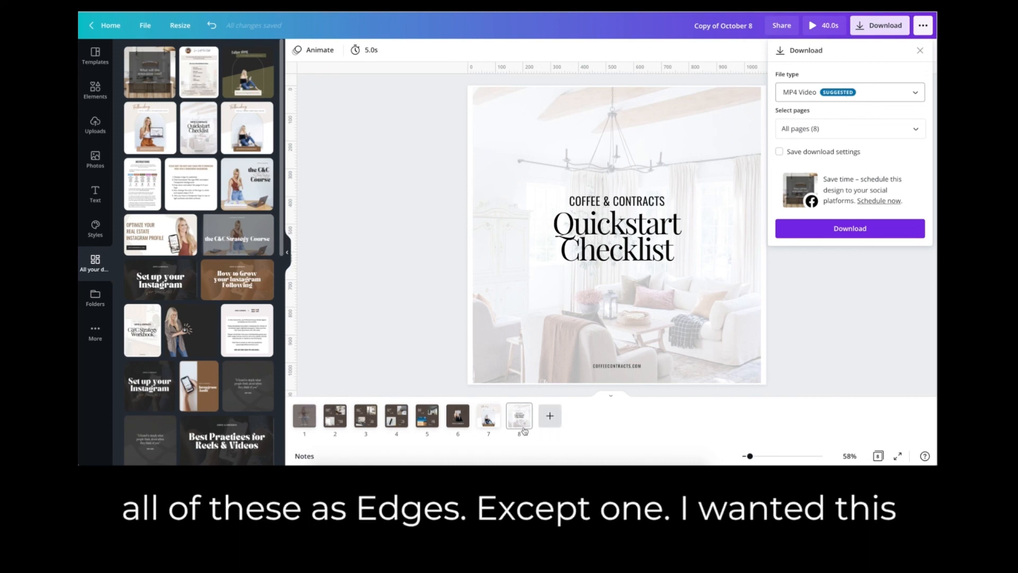
Go to page 1 and limit the MP4 Video download to that page only.
{"action": "left_click", "coordinate": [305, 423]}
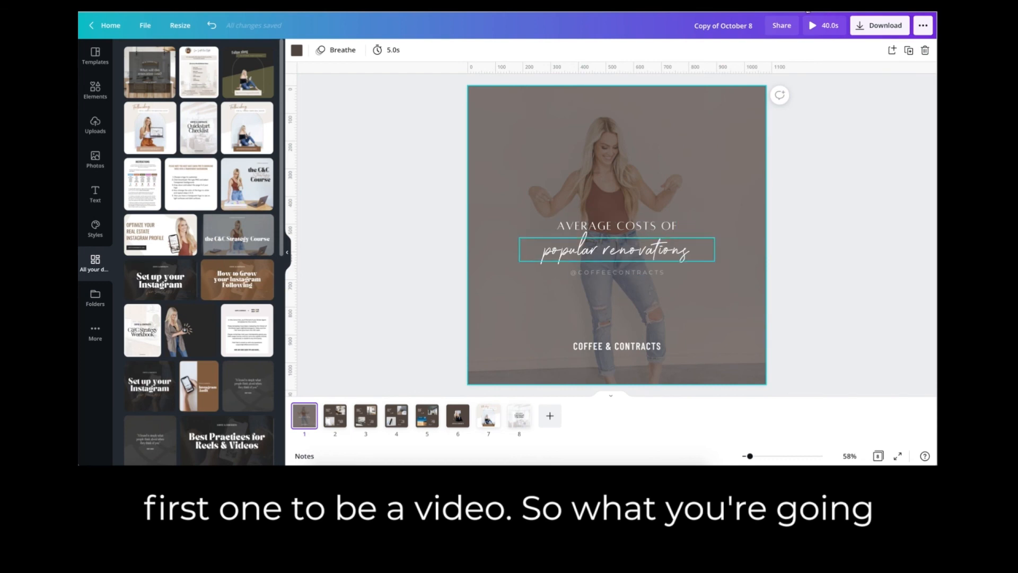
{"action": "left_click", "coordinate": [879, 26]}
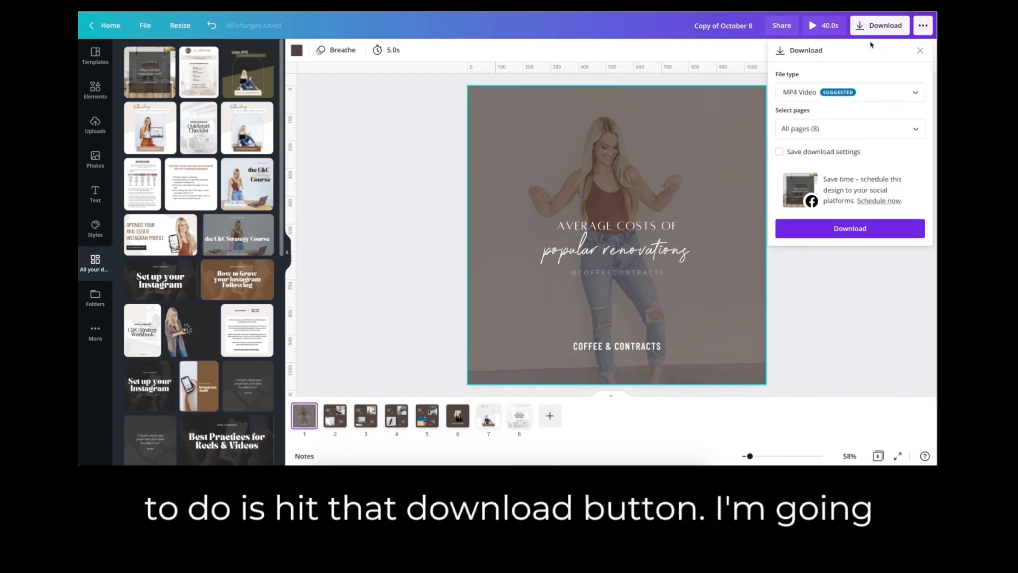
{"action": "left_click", "coordinate": [834, 129]}
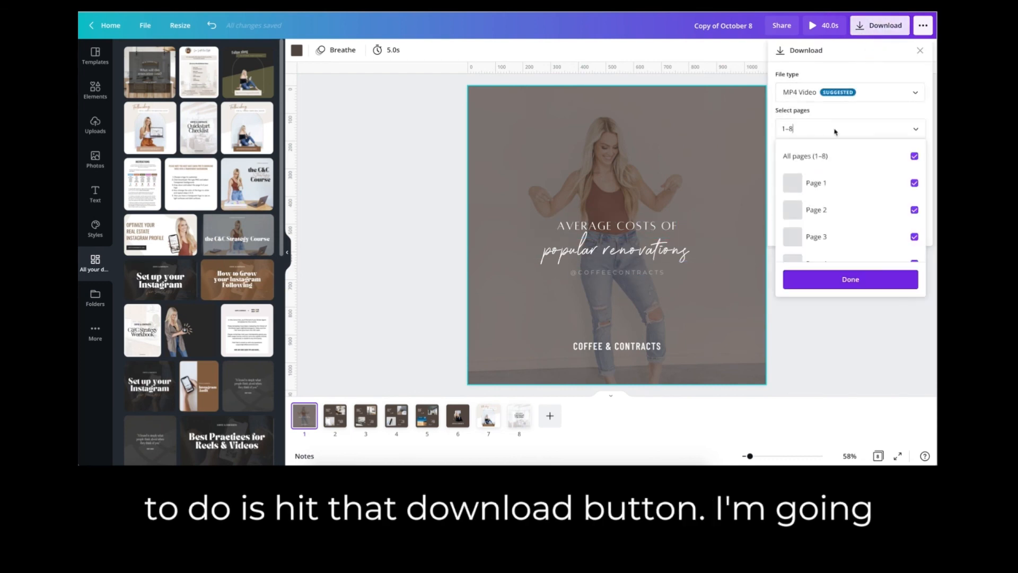
{"action": "left_click", "coordinate": [844, 158]}
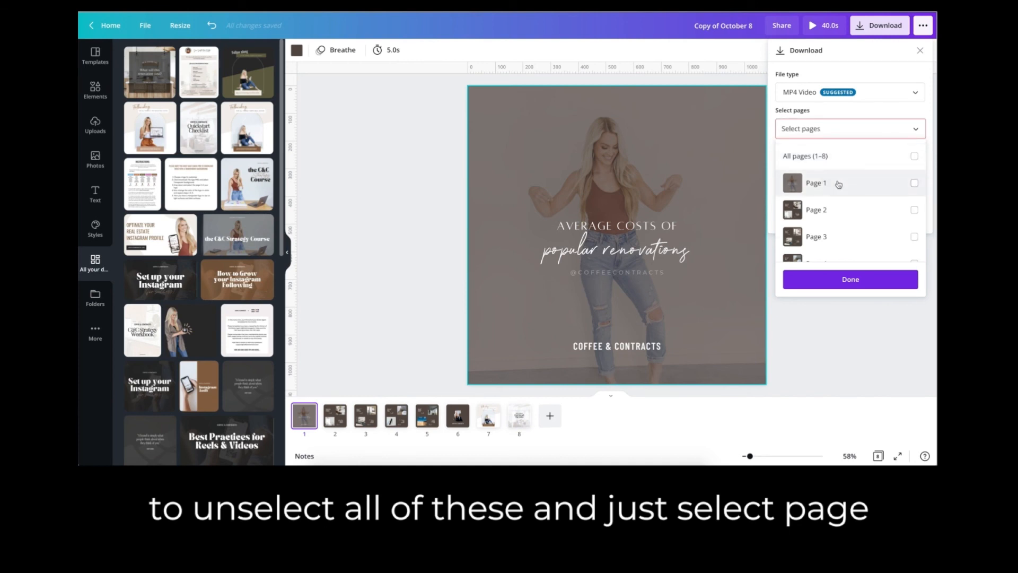
{"action": "left_click", "coordinate": [838, 184]}
{"action": "left_click", "coordinate": [843, 279]}
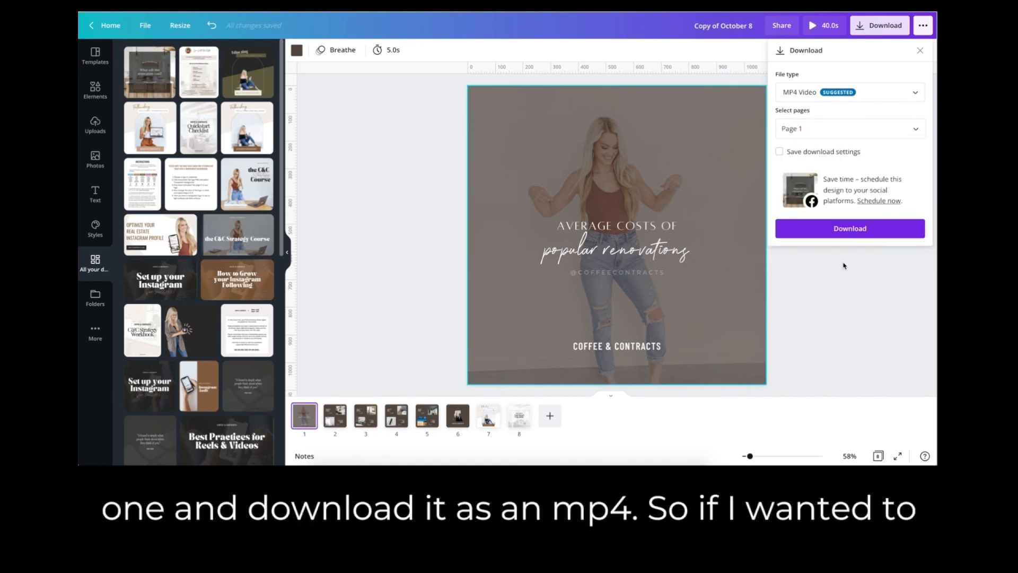
Try including all eight pages in the MP4 download, and return the selection to page 1 only.
{"action": "left_click", "coordinate": [815, 130]}
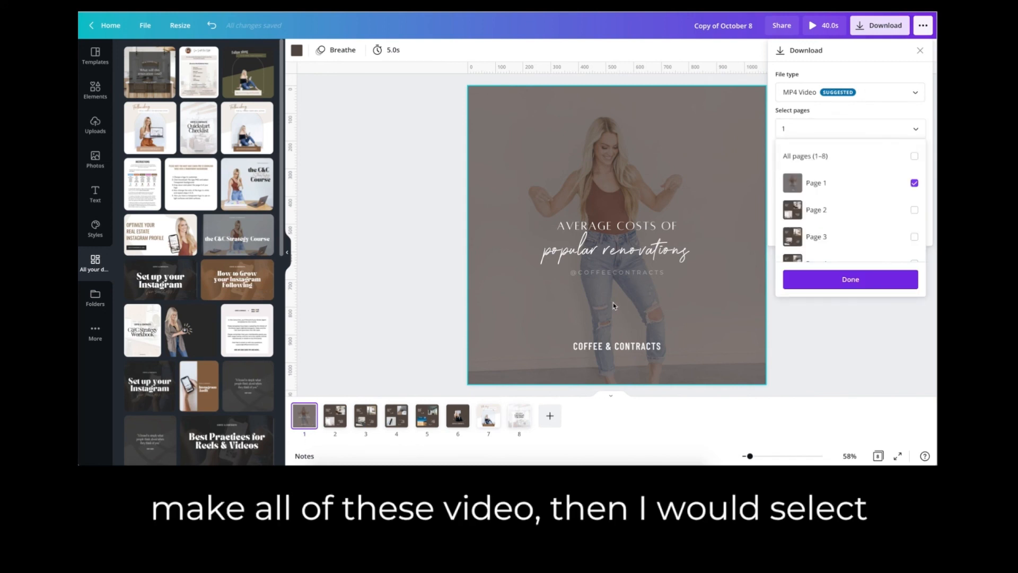
{"action": "left_click", "coordinate": [831, 157]}
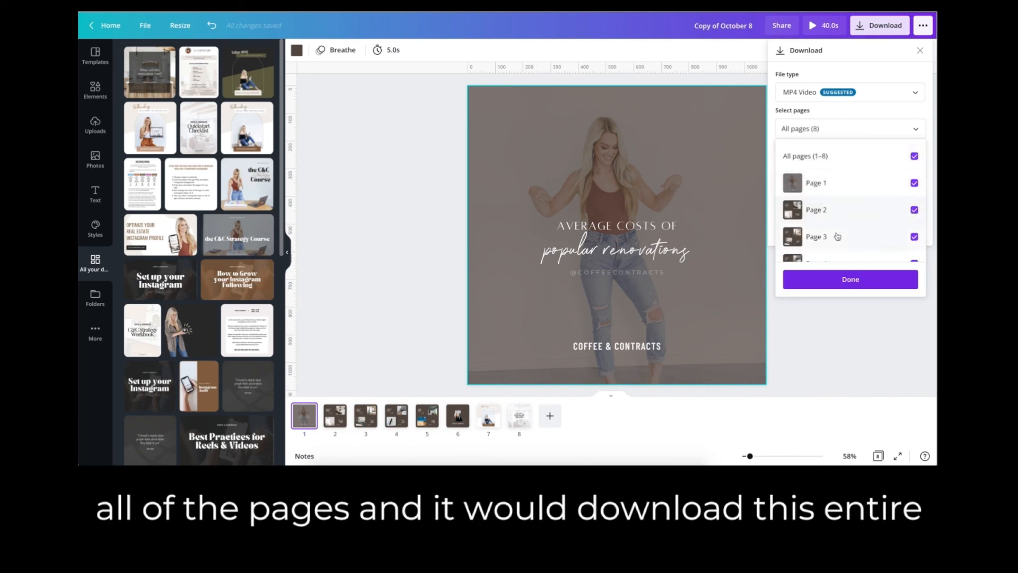
{"action": "scroll", "coordinate": [837, 236], "scroll_direction": "down", "scroll_amount": 5}
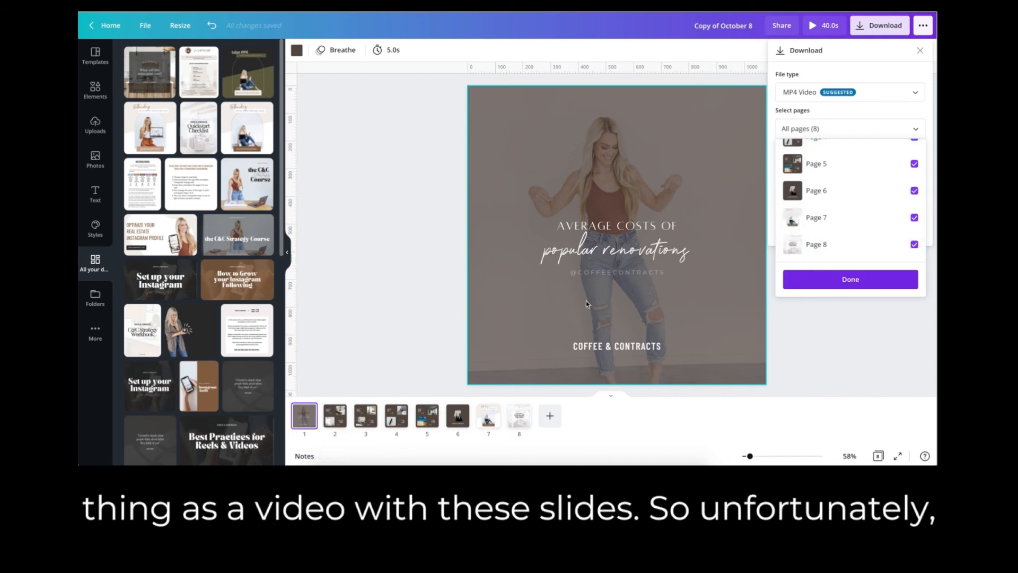
{"action": "scroll", "coordinate": [832, 218], "scroll_direction": "up", "scroll_amount": 5}
{"action": "left_click", "coordinate": [828, 157]}
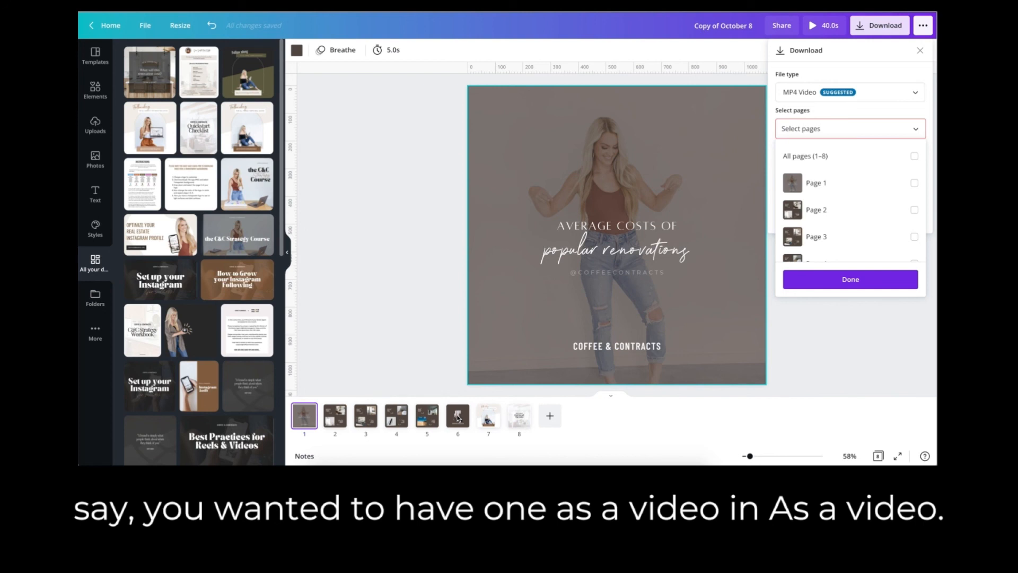
{"action": "left_click", "coordinate": [817, 185]}
Try adding page 6 to the MP4 page selection and remove it again.
{"action": "scroll", "coordinate": [822, 222], "scroll_direction": "down", "scroll_amount": 2}
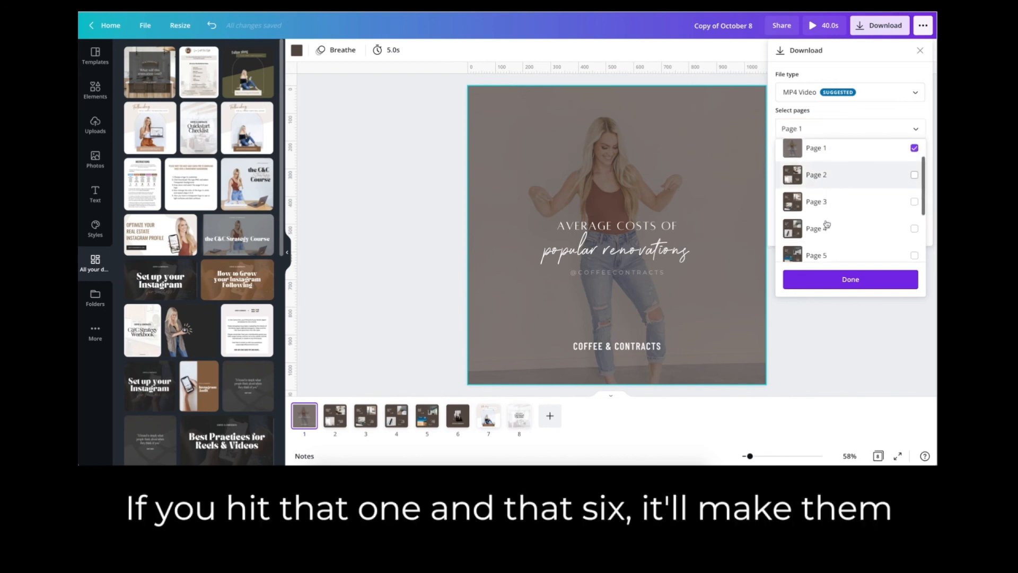
{"action": "left_click", "coordinate": [914, 251]}
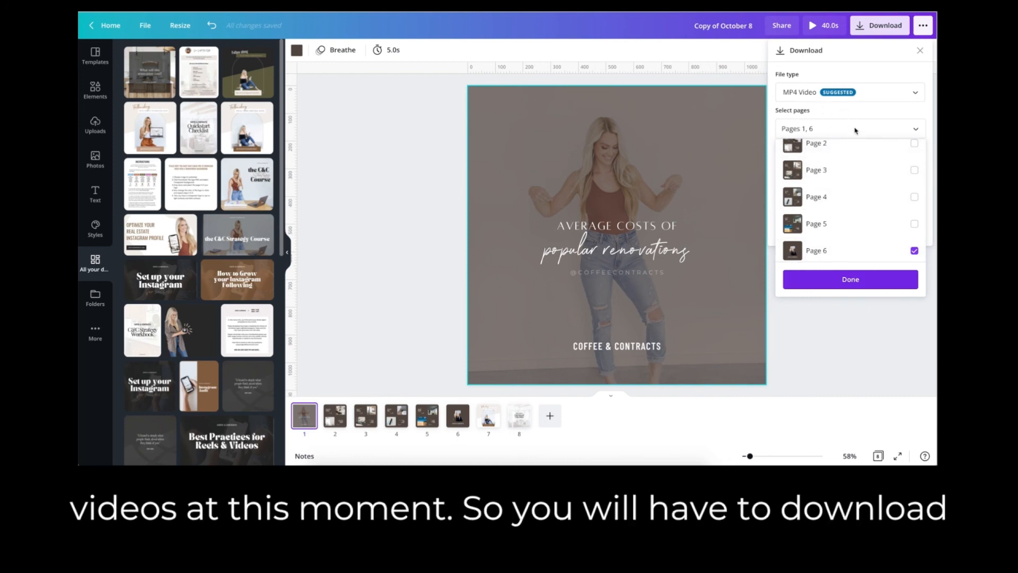
{"action": "left_click", "coordinate": [827, 251]}
{"action": "scroll", "coordinate": [832, 212], "scroll_direction": "up", "scroll_amount": 2}
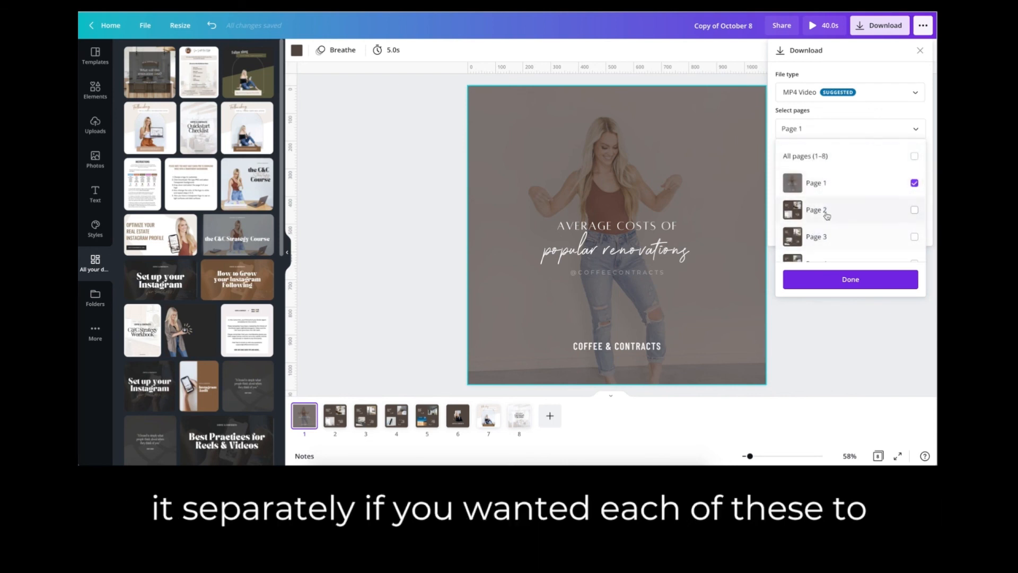
Confirm the page selection and download page 1 as an MP4 video.
{"action": "left_click", "coordinate": [824, 276]}
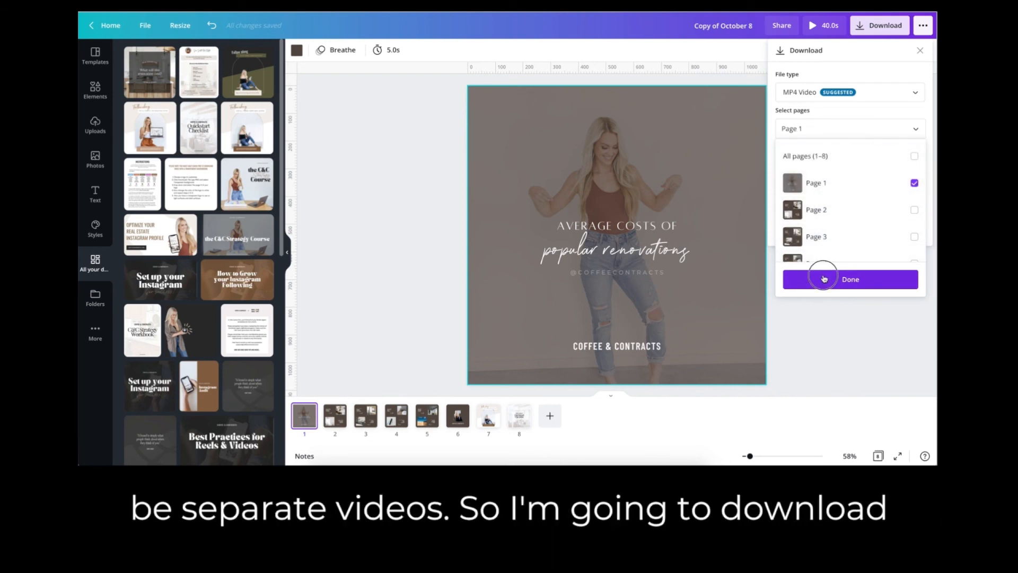
{"action": "left_click", "coordinate": [825, 229]}
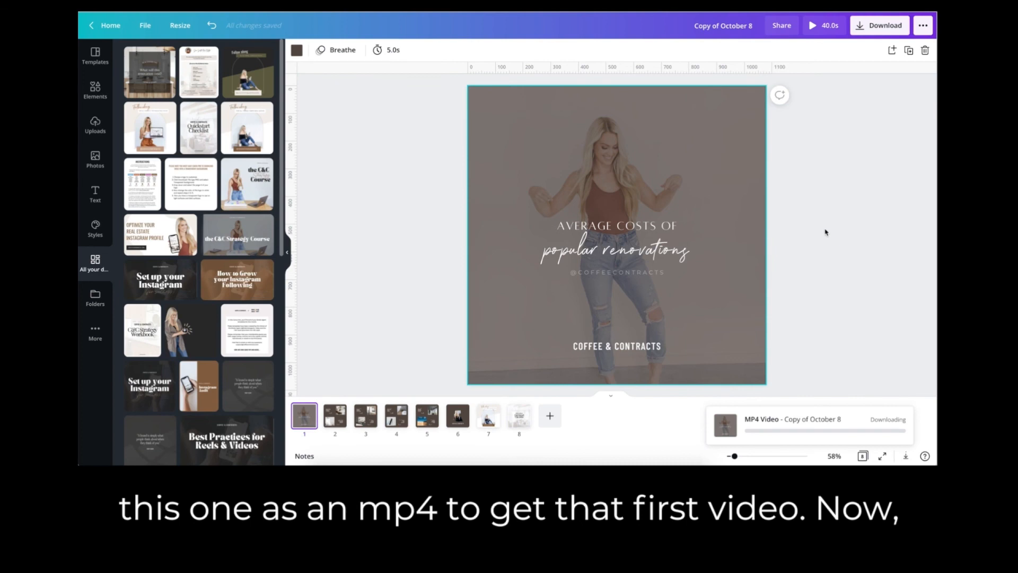
Start another download of the design with PNG as the file type.
{"action": "left_click", "coordinate": [862, 28]}
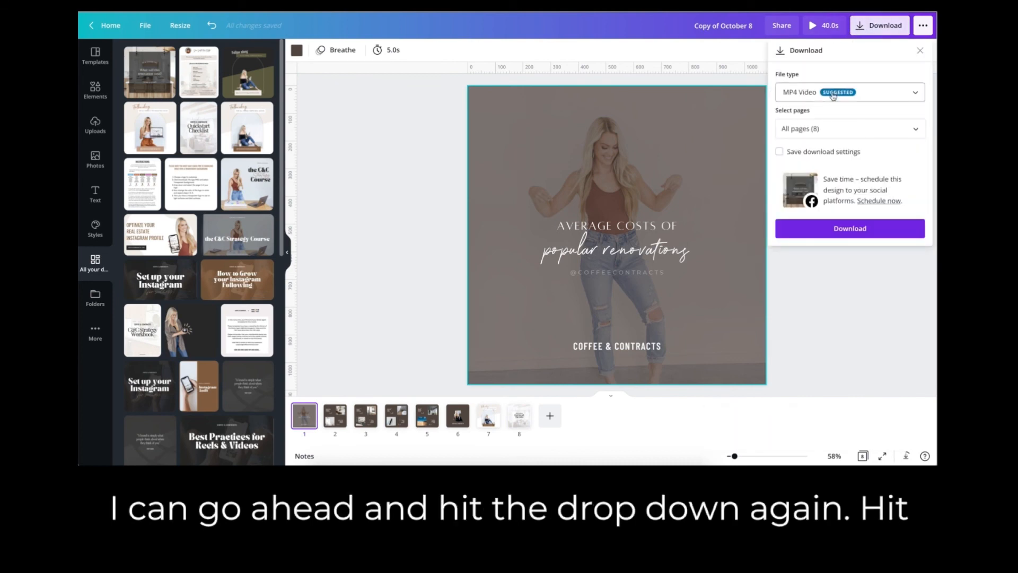
{"action": "left_click", "coordinate": [833, 95]}
{"action": "left_click", "coordinate": [812, 26]}
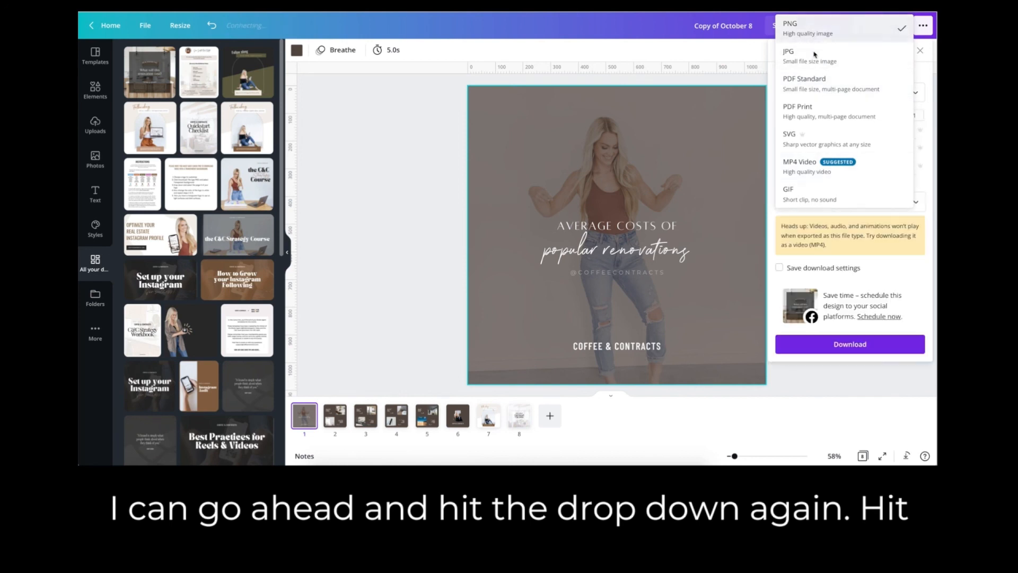
Exclude page 1 from the page selection and download pages 2–8 as PNG images.
{"action": "left_click", "coordinate": [817, 196]}
{"action": "left_click", "coordinate": [817, 234]}
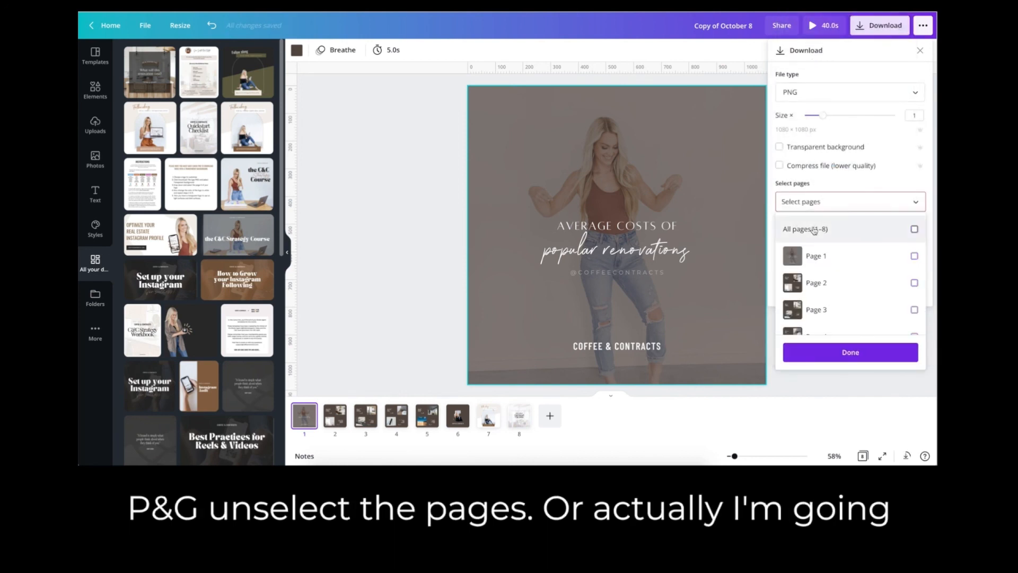
{"action": "left_click", "coordinate": [870, 233]}
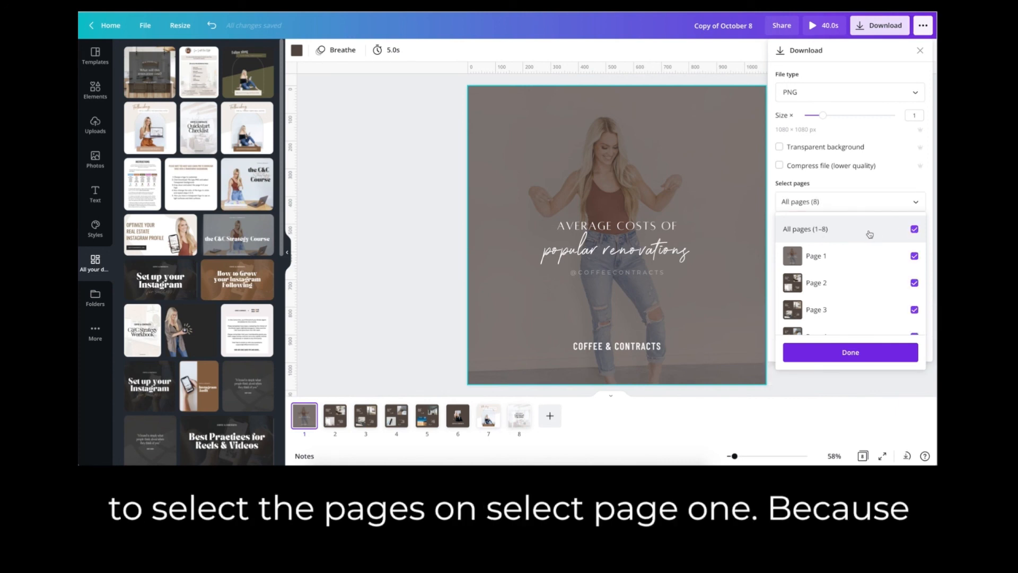
{"action": "right_click", "coordinate": [864, 249]}
{"action": "left_click", "coordinate": [883, 257]}
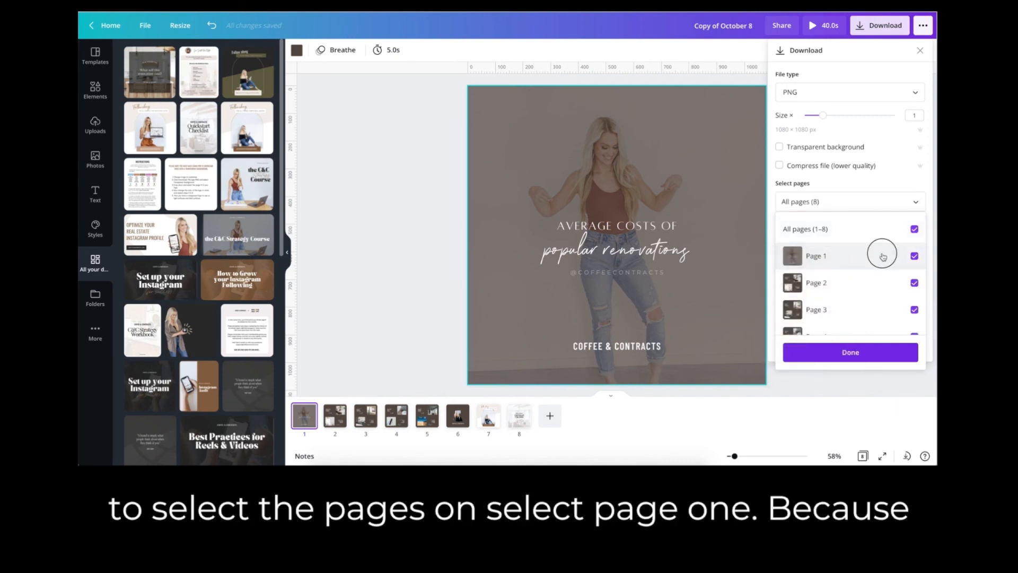
{"action": "left_click", "coordinate": [850, 349]}
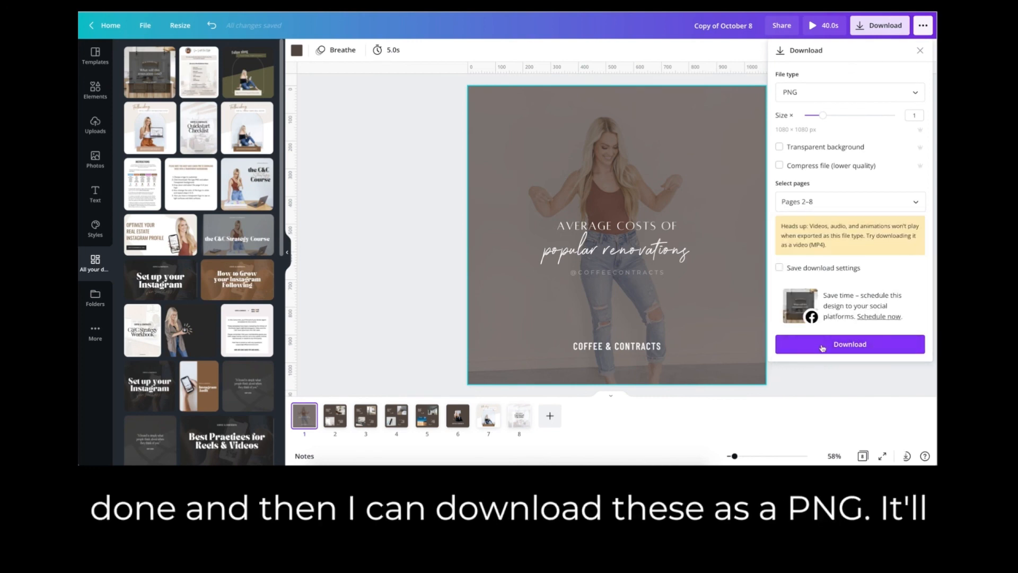
{"action": "left_click", "coordinate": [835, 345]}
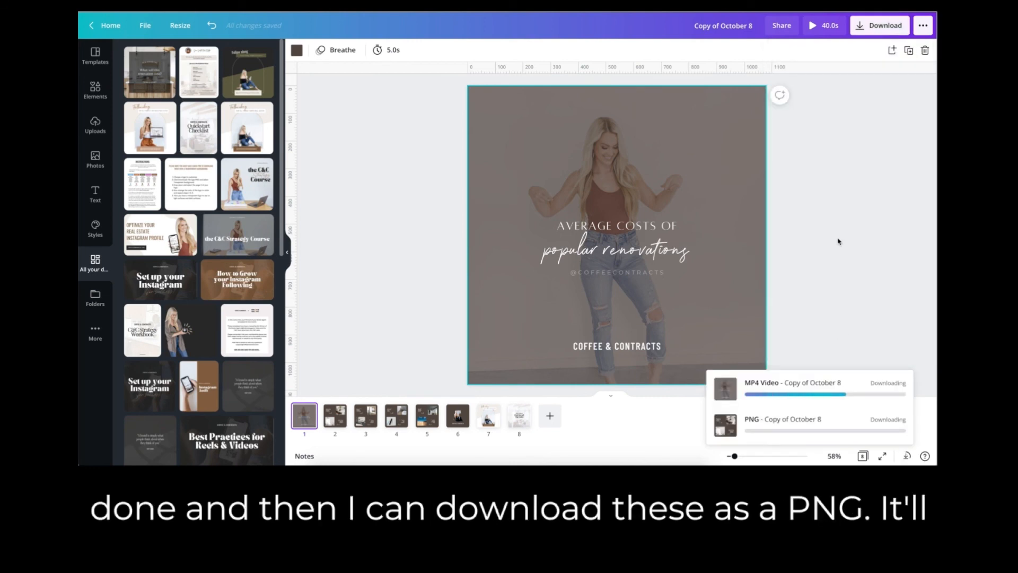